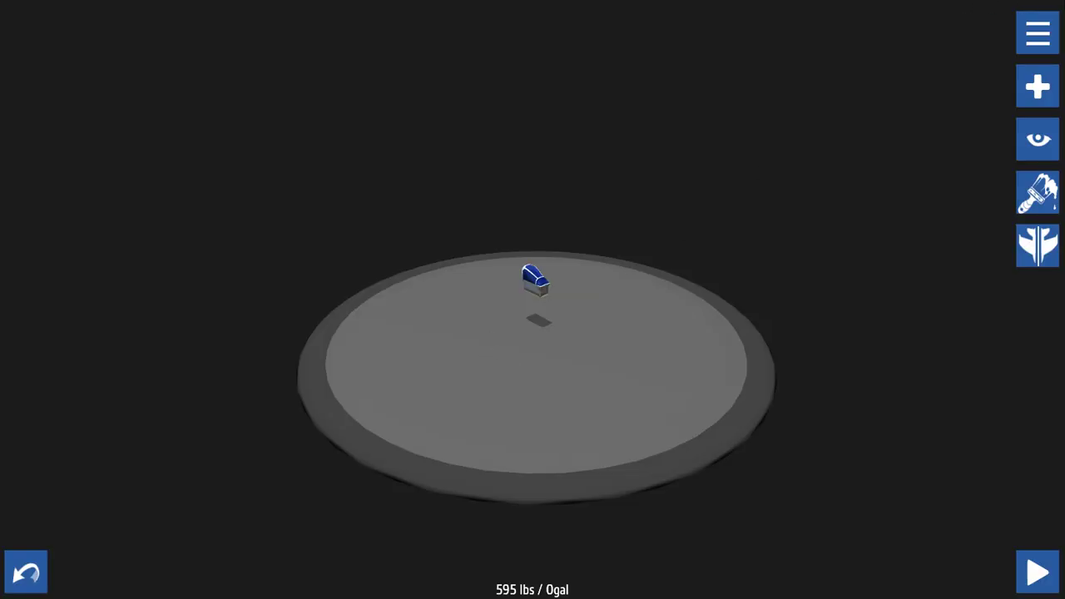
Open the Structural parts catalogue and frame the platform in view.
{"action": "left_click", "coordinate": [1032, 90]}
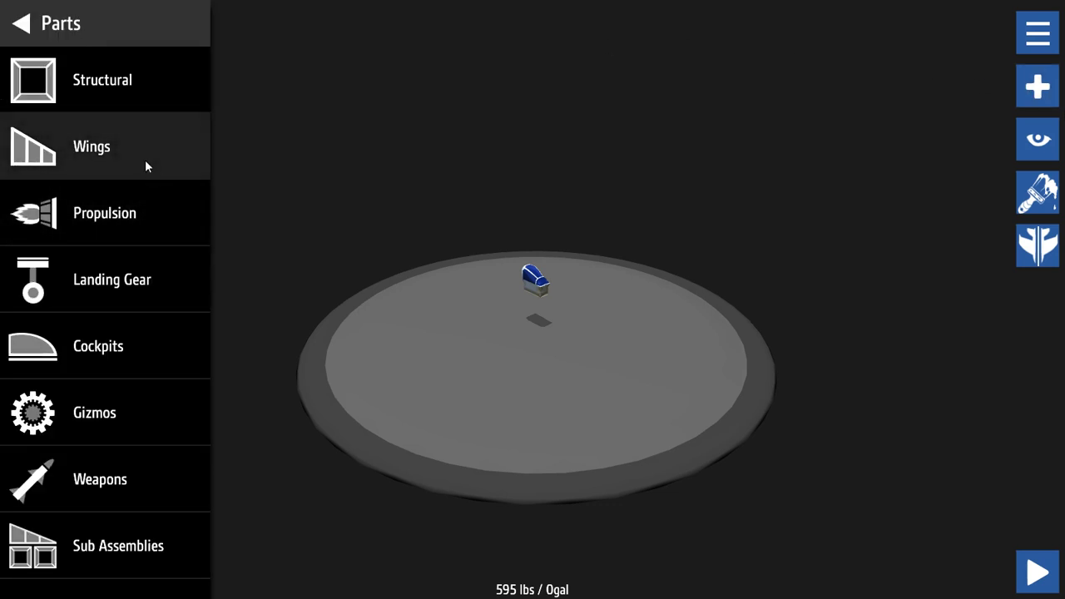
{"action": "left_click", "coordinate": [136, 83]}
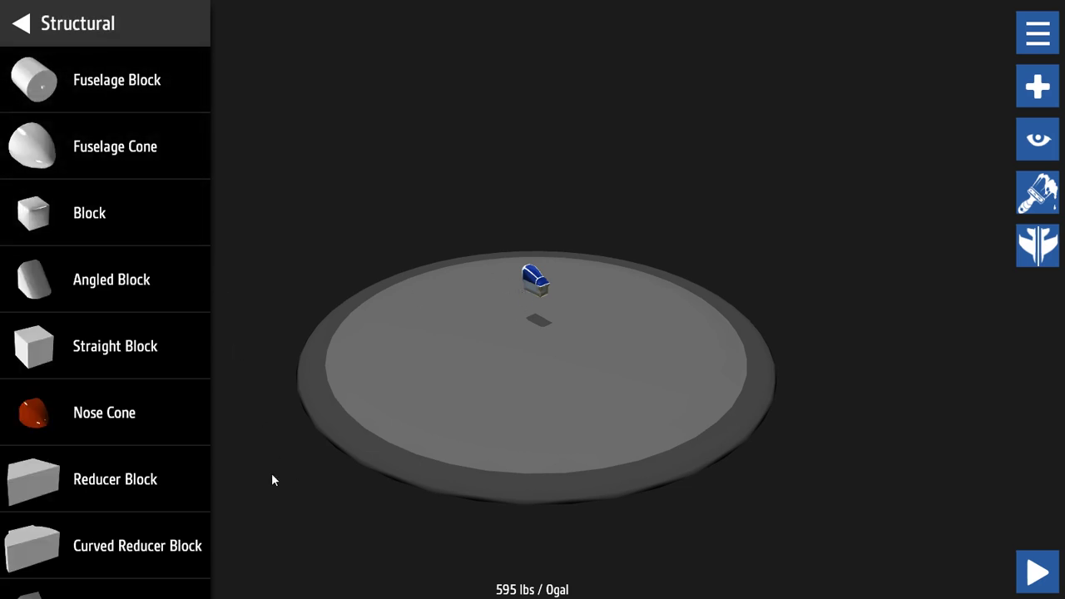
{"action": "left_click_drag", "start_coordinate": [271, 477], "coordinate": [481, 394]}
{"action": "left_click_drag", "start_coordinate": [428, 321], "coordinate": [225, 436]}
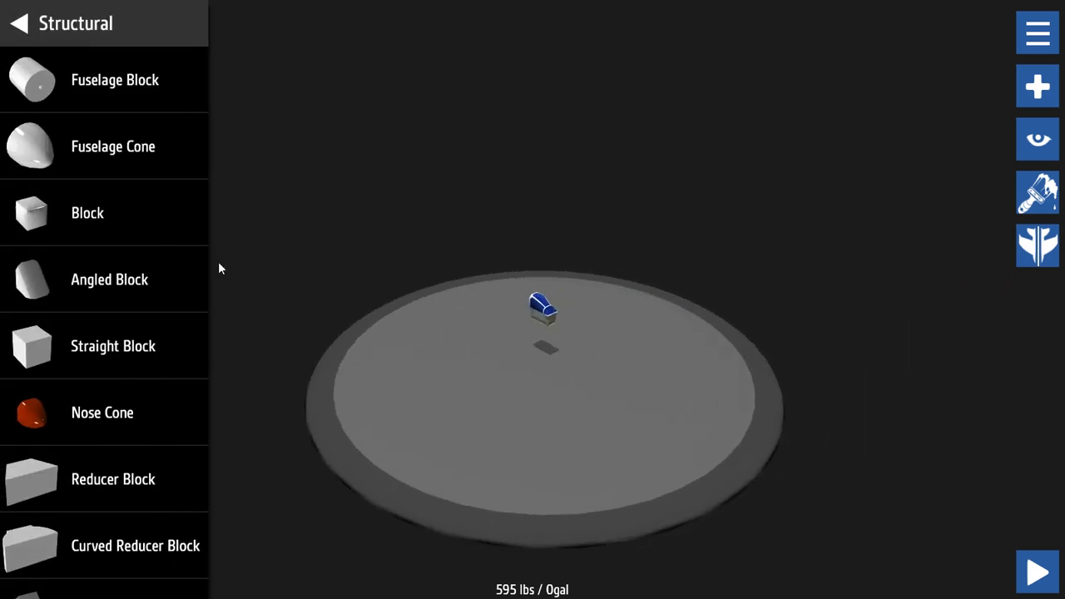
{"action": "scroll", "coordinate": [82, 291], "scroll_direction": "down", "scroll_amount": 5}
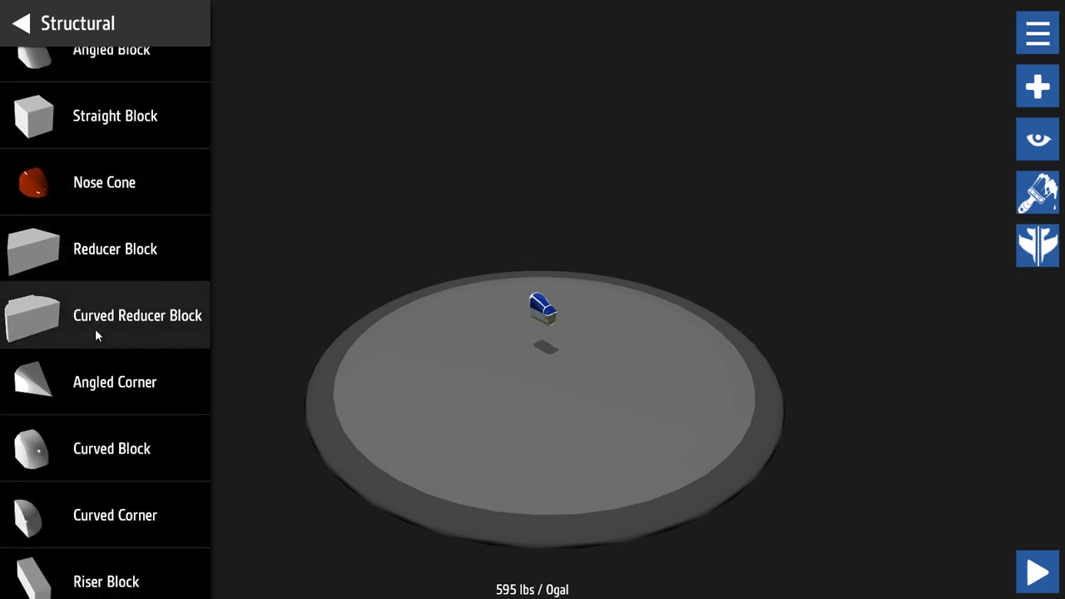
{"action": "scroll", "coordinate": [106, 350], "scroll_direction": "down", "scroll_amount": 5}
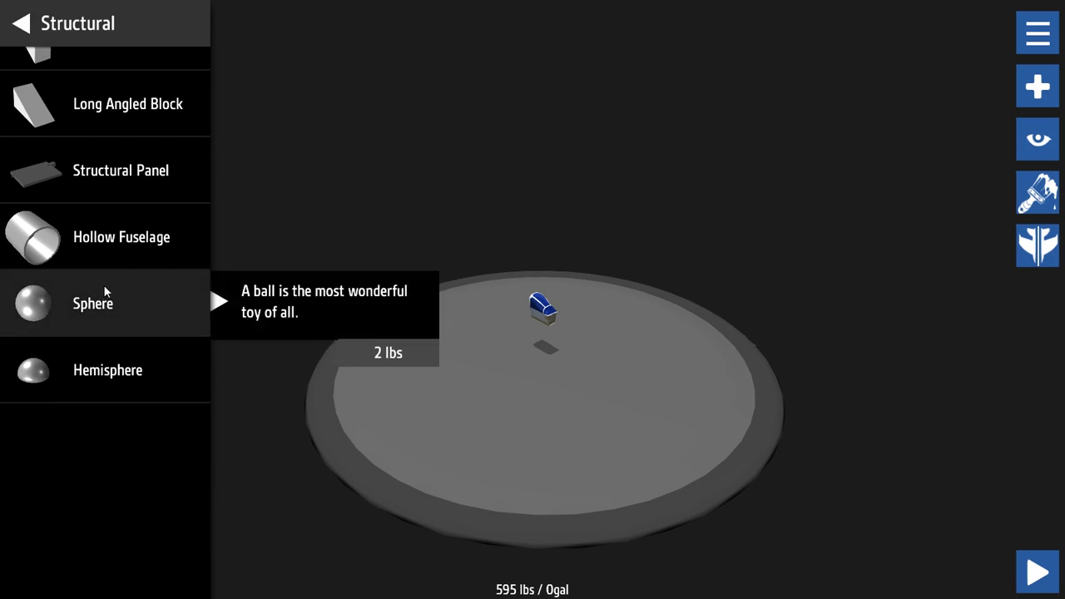
Place a trial Sphere on the platform, move it off the cockpit, then delete it.
{"action": "mouse_move", "coordinate": [105, 292]}
{"action": "left_mouse_down"}
{"action": "mouse_move", "coordinate": [524, 333]}
{"action": "mouse_move", "coordinate": [546, 342]}
{"action": "mouse_move", "coordinate": [542, 375]}
{"action": "left_mouse_up"}
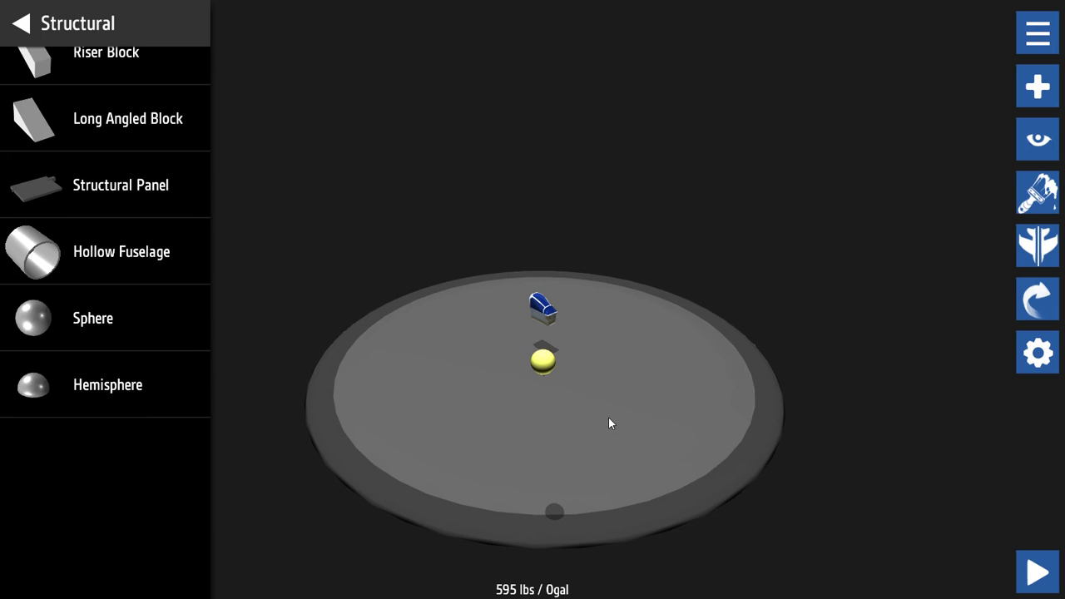
{"action": "left_click_drag", "start_coordinate": [610, 422], "coordinate": [500, 419]}
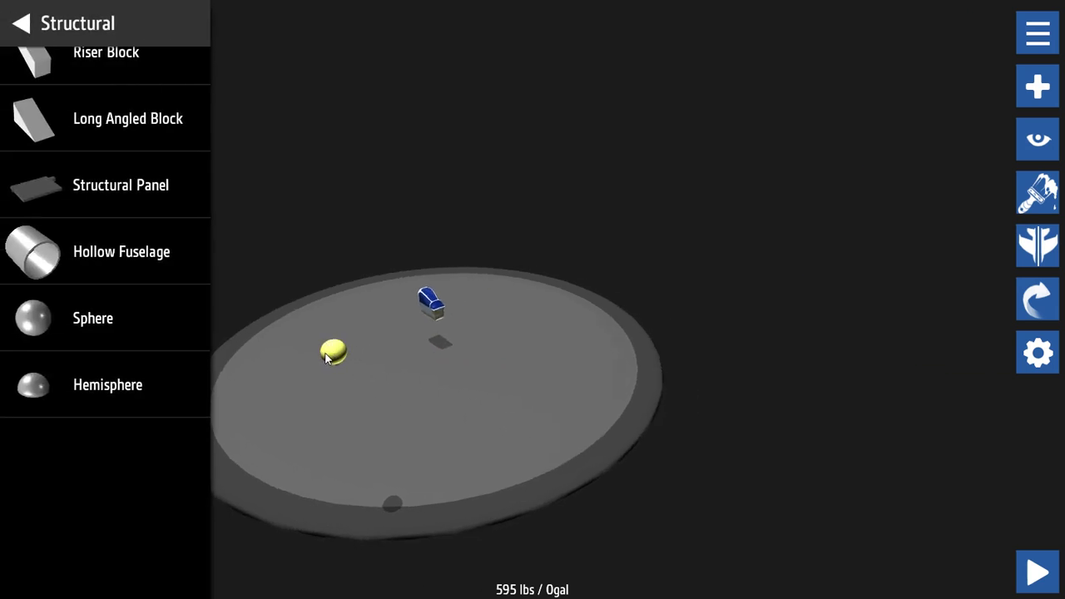
{"action": "key", "text": "Delete"}
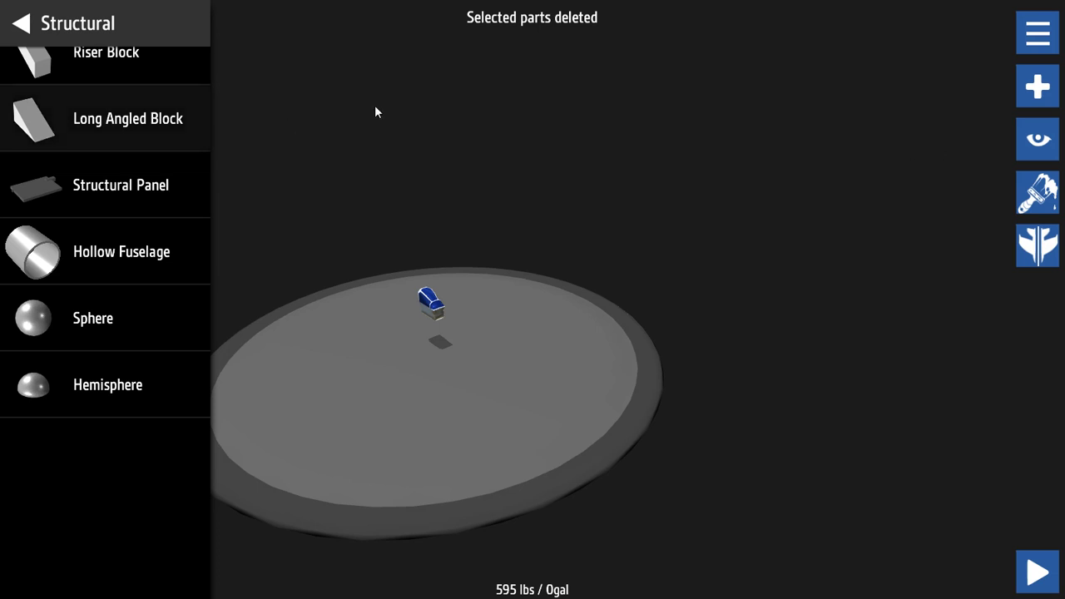
Attach a structural Block to the cockpit.
{"action": "left_click", "coordinate": [81, 23]}
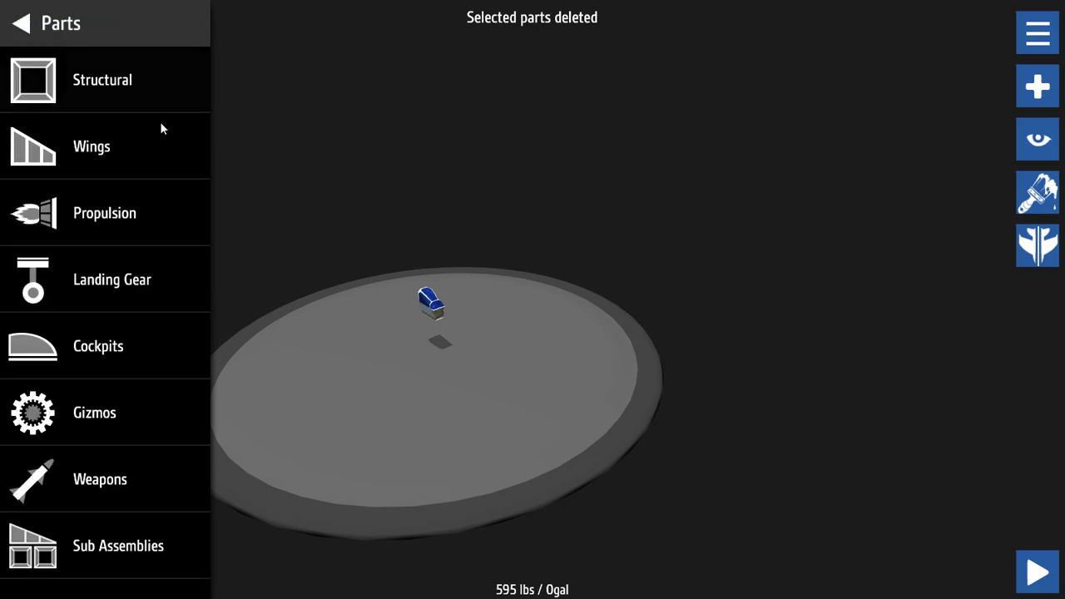
{"action": "left_click", "coordinate": [130, 84]}
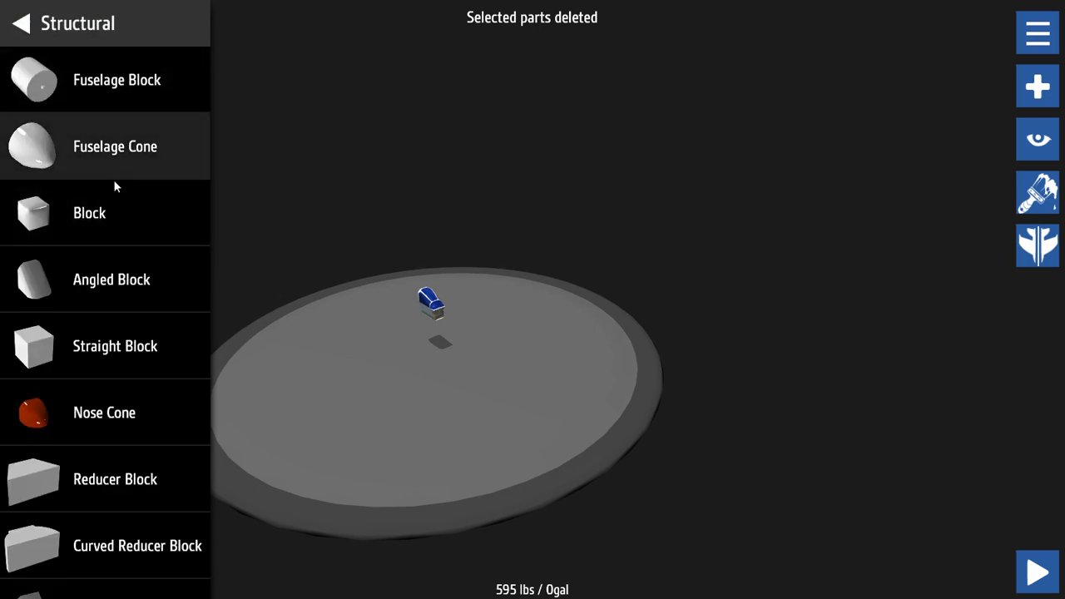
{"action": "mouse_move", "coordinate": [116, 208]}
{"action": "mouse_move", "coordinate": [66, 208]}
{"action": "left_mouse_down"}
{"action": "mouse_move", "coordinate": [342, 293]}
{"action": "mouse_move", "coordinate": [370, 316]}
{"action": "mouse_move", "coordinate": [447, 327]}
{"action": "mouse_move", "coordinate": [437, 321]}
{"action": "left_mouse_up"}
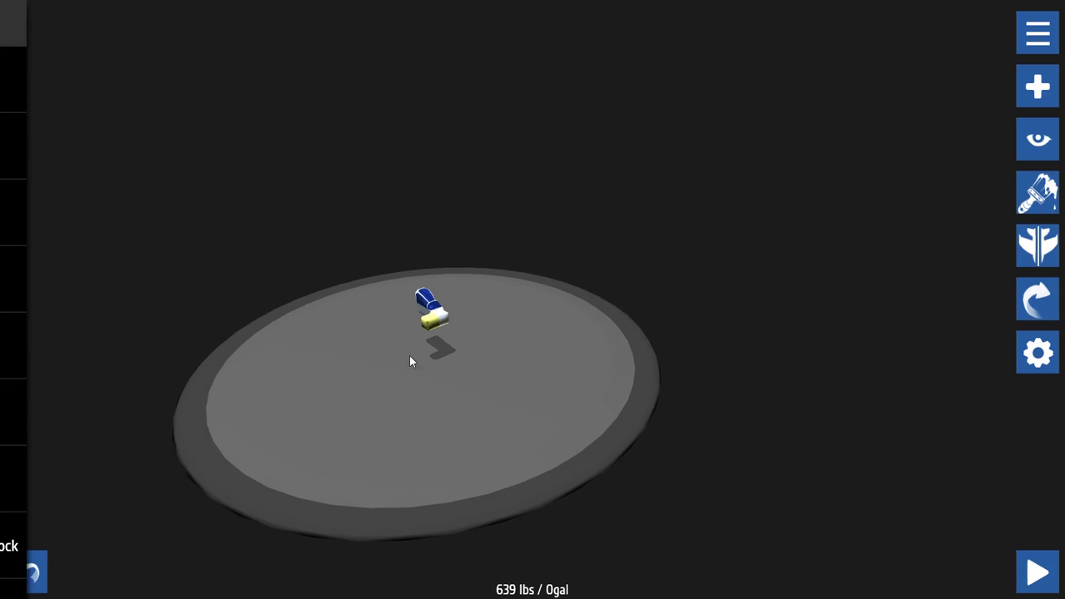
Reposition the block on the cockpit while viewing the platform from above and the side.
{"action": "mouse_move", "coordinate": [388, 361]}
{"action": "left_mouse_down"}
{"action": "mouse_move", "coordinate": [304, 408]}
{"action": "mouse_move", "coordinate": [286, 373]}
{"action": "left_mouse_up"}
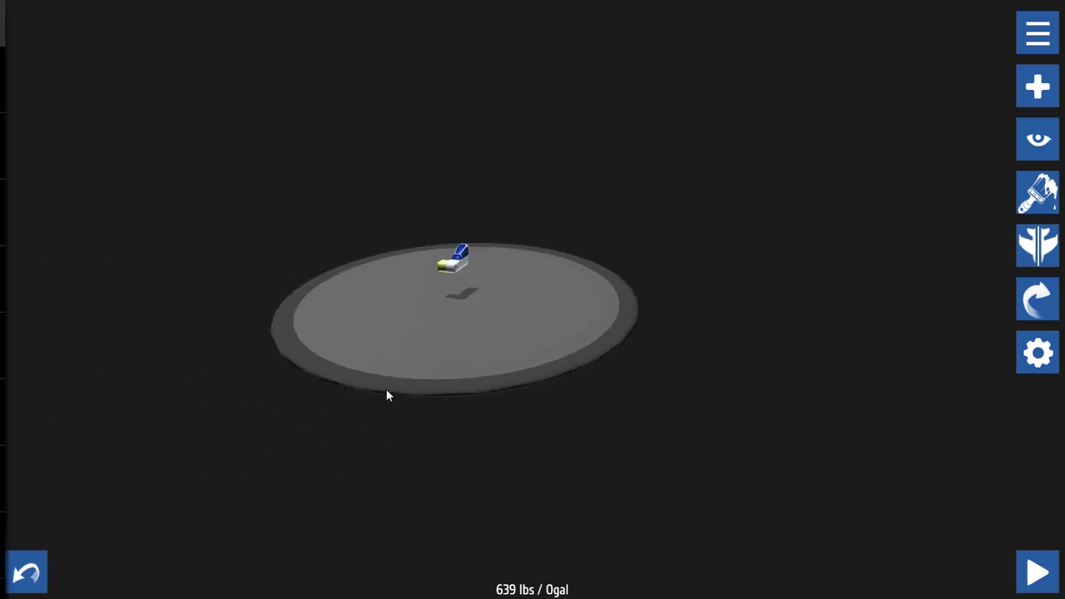
{"action": "left_click_drag", "start_coordinate": [387, 395], "coordinate": [408, 377]}
{"action": "scroll", "coordinate": [402, 374], "scroll_direction": "up", "scroll_amount": 5}
{"action": "mouse_move", "coordinate": [447, 283]}
{"action": "left_mouse_down"}
{"action": "mouse_move", "coordinate": [441, 309]}
{"action": "mouse_move", "coordinate": [460, 231]}
{"action": "left_mouse_up"}
{"action": "mouse_move", "coordinate": [419, 191]}
{"action": "left_mouse_down"}
{"action": "mouse_move", "coordinate": [316, 275]}
{"action": "mouse_move", "coordinate": [273, 287]}
{"action": "mouse_move", "coordinate": [359, 295]}
{"action": "mouse_move", "coordinate": [402, 259]}
{"action": "mouse_move", "coordinate": [250, 319]}
{"action": "mouse_move", "coordinate": [408, 224]}
{"action": "left_mouse_up"}
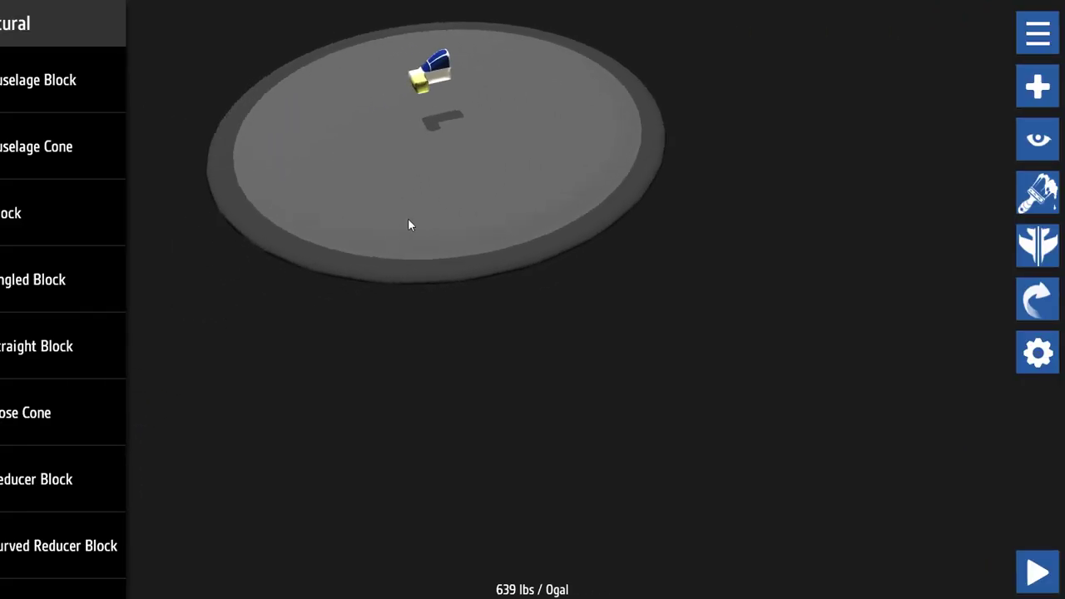
{"action": "mouse_move", "coordinate": [504, 130]}
{"action": "left_mouse_down"}
{"action": "mouse_move", "coordinate": [337, 407]}
{"action": "mouse_move", "coordinate": [292, 363]}
{"action": "mouse_move", "coordinate": [302, 331]}
{"action": "mouse_move", "coordinate": [327, 331]}
{"action": "mouse_move", "coordinate": [337, 309]}
{"action": "left_mouse_up"}
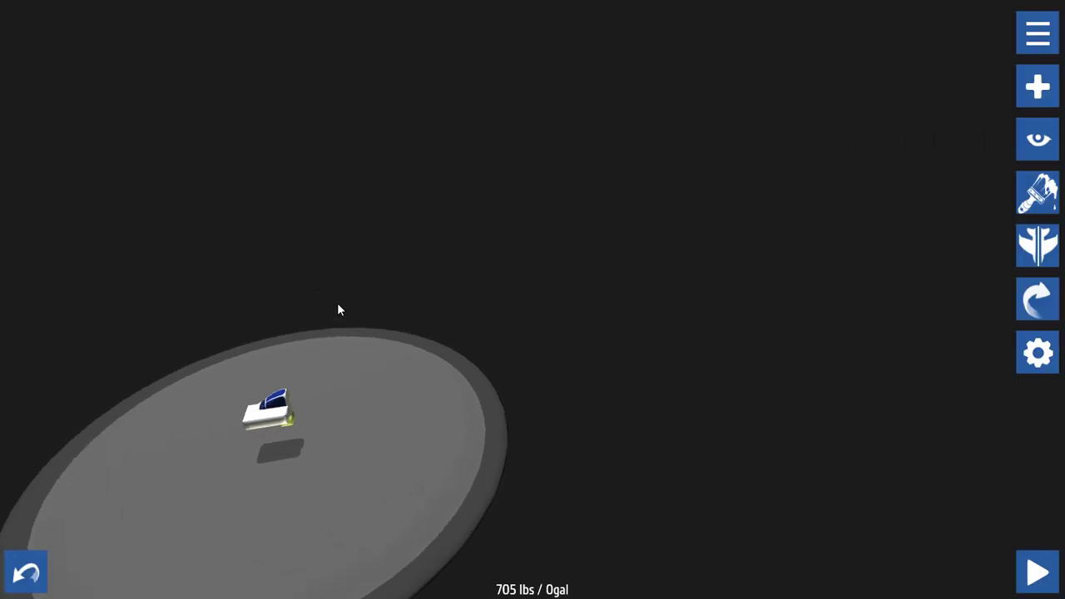
{"action": "mouse_move", "coordinate": [367, 548]}
{"action": "left_mouse_down"}
{"action": "mouse_move", "coordinate": [386, 505]}
{"action": "mouse_move", "coordinate": [366, 538]}
{"action": "mouse_move", "coordinate": [365, 424]}
{"action": "left_mouse_up"}
Move the yellow block to a new spot and check the 728 lbs craft from above.
{"action": "left_click", "coordinate": [244, 315]}
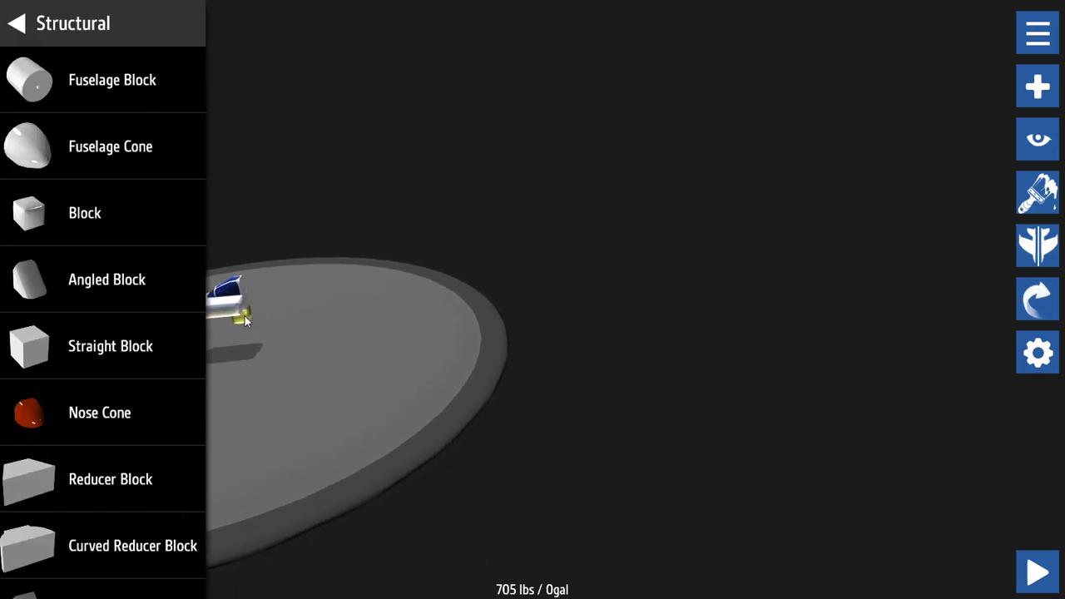
{"action": "left_click_drag", "start_coordinate": [244, 315], "coordinate": [255, 306]}
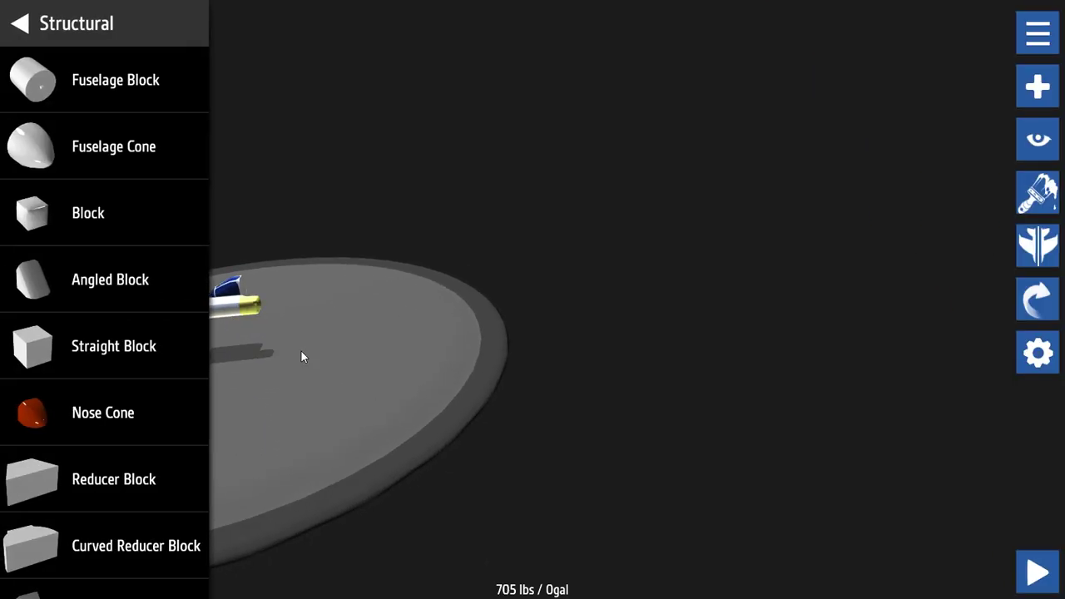
{"action": "left_click_drag", "start_coordinate": [301, 351], "coordinate": [300, 389]}
{"action": "mouse_move", "coordinate": [327, 296]}
{"action": "left_mouse_down"}
{"action": "mouse_move", "coordinate": [288, 340]}
{"action": "mouse_move", "coordinate": [274, 301]}
{"action": "mouse_move", "coordinate": [295, 337]}
{"action": "mouse_move", "coordinate": [262, 363]}
{"action": "mouse_move", "coordinate": [231, 253]}
{"action": "left_mouse_up"}
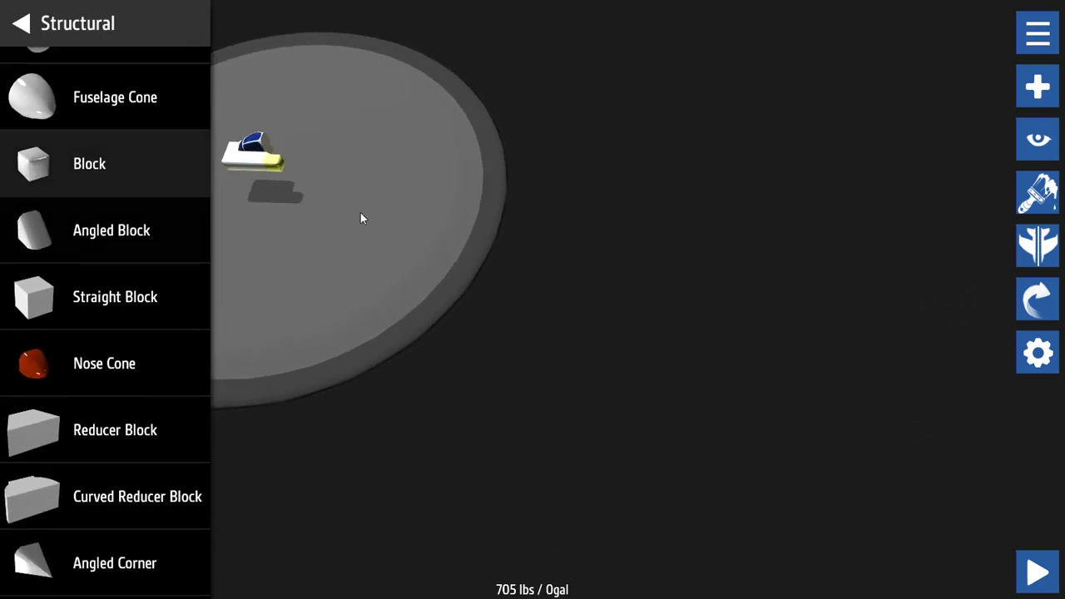
{"action": "mouse_move", "coordinate": [419, 95]}
{"action": "left_mouse_down"}
{"action": "mouse_move", "coordinate": [416, 124]}
{"action": "mouse_move", "coordinate": [383, 169]}
{"action": "mouse_move", "coordinate": [471, 306]}
{"action": "left_mouse_up"}
{"action": "mouse_move", "coordinate": [397, 294]}
{"action": "left_mouse_down"}
{"action": "mouse_move", "coordinate": [392, 352]}
{"action": "mouse_move", "coordinate": [441, 278]}
{"action": "mouse_move", "coordinate": [317, 249]}
{"action": "mouse_move", "coordinate": [269, 252]}
{"action": "mouse_move", "coordinate": [442, 300]}
{"action": "mouse_move", "coordinate": [463, 337]}
{"action": "mouse_move", "coordinate": [438, 335]}
{"action": "left_mouse_up"}
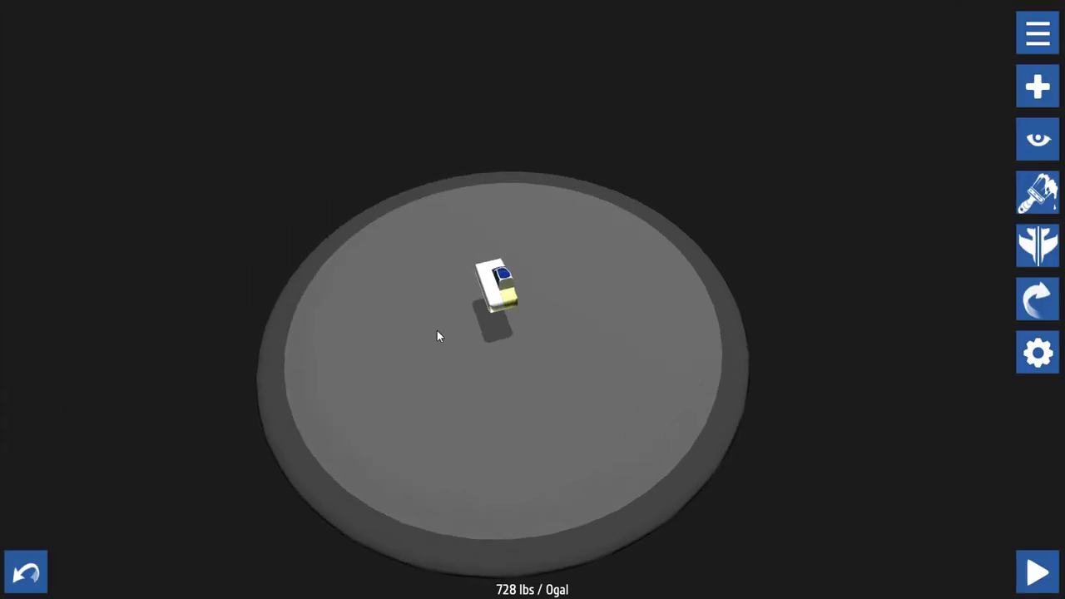
Add more Blocks to the hull, including wide side pieces, bringing the craft to 1,080 lbs.
{"action": "mouse_move", "coordinate": [545, 339]}
{"action": "left_mouse_down"}
{"action": "mouse_move", "coordinate": [488, 342]}
{"action": "mouse_move", "coordinate": [571, 349]}
{"action": "mouse_move", "coordinate": [398, 320]}
{"action": "left_mouse_up"}
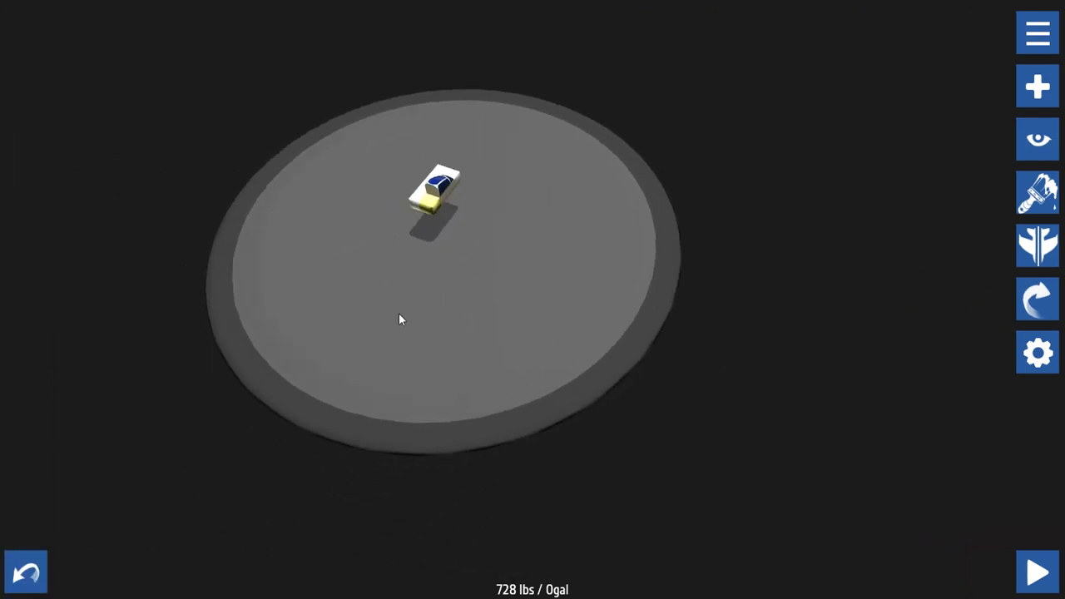
{"action": "mouse_move", "coordinate": [433, 207]}
{"action": "left_mouse_down"}
{"action": "mouse_move", "coordinate": [450, 211]}
{"action": "mouse_move", "coordinate": [463, 193]}
{"action": "mouse_move", "coordinate": [456, 176]}
{"action": "mouse_move", "coordinate": [471, 184]}
{"action": "mouse_move", "coordinate": [447, 195]}
{"action": "mouse_move", "coordinate": [450, 290]}
{"action": "mouse_move", "coordinate": [458, 268]}
{"action": "mouse_move", "coordinate": [486, 322]}
{"action": "mouse_move", "coordinate": [516, 264]}
{"action": "mouse_move", "coordinate": [473, 424]}
{"action": "mouse_move", "coordinate": [511, 303]}
{"action": "mouse_move", "coordinate": [441, 411]}
{"action": "left_mouse_up"}
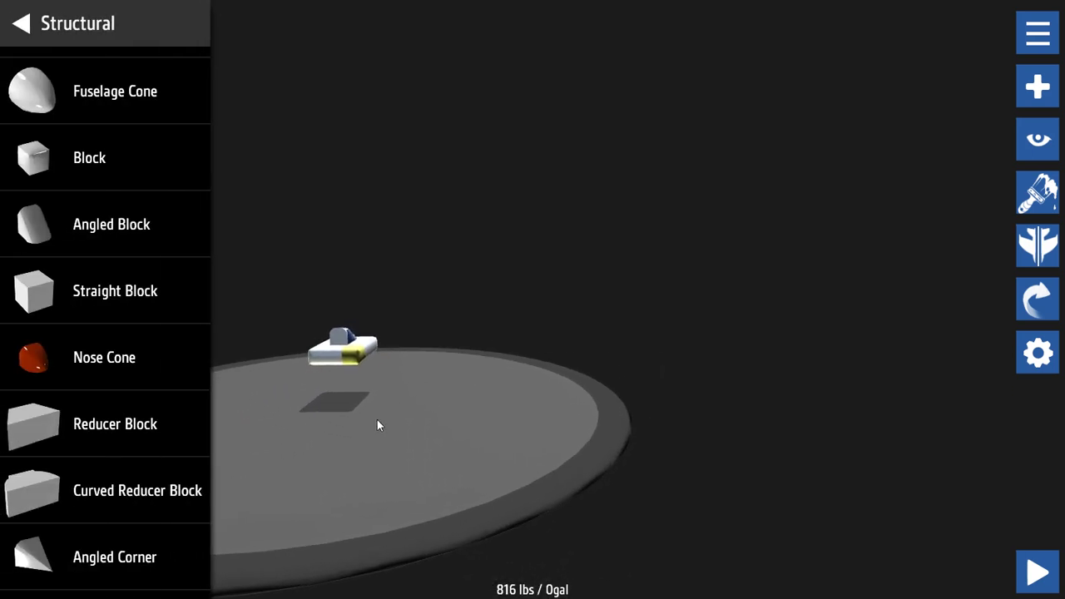
{"action": "mouse_move", "coordinate": [377, 420]}
{"action": "left_mouse_down"}
{"action": "mouse_move", "coordinate": [411, 373]}
{"action": "mouse_move", "coordinate": [361, 421]}
{"action": "left_mouse_up"}
{"action": "left_click_drag", "start_coordinate": [295, 554], "coordinate": [372, 487]}
{"action": "mouse_move", "coordinate": [348, 396]}
{"action": "left_mouse_down"}
{"action": "mouse_move", "coordinate": [342, 406]}
{"action": "mouse_move", "coordinate": [332, 393]}
{"action": "mouse_move", "coordinate": [335, 408]}
{"action": "left_mouse_up"}
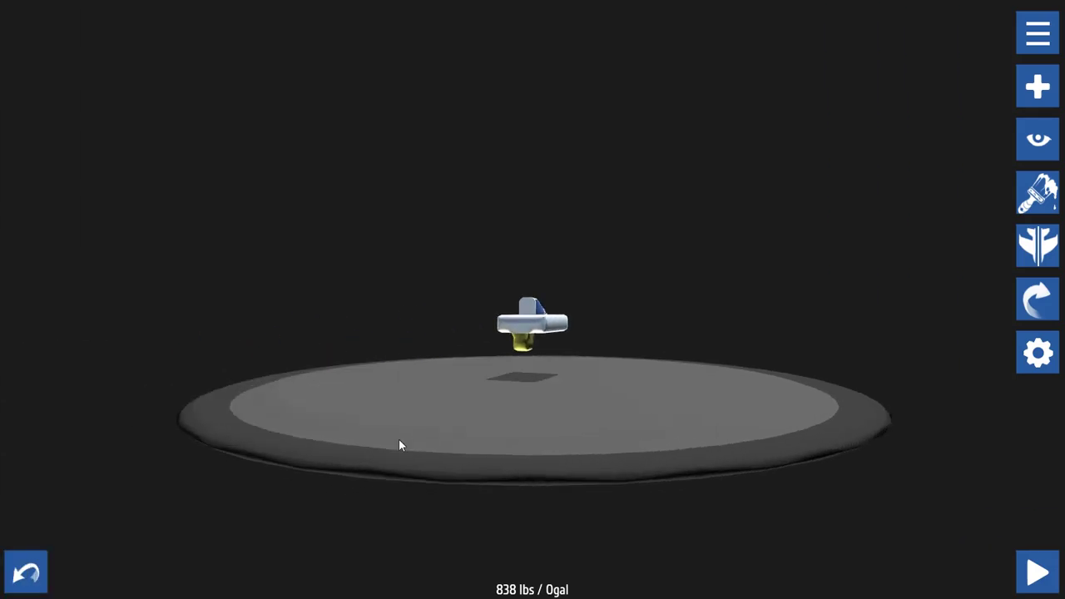
{"action": "mouse_move", "coordinate": [399, 445]}
{"action": "left_mouse_down"}
{"action": "mouse_move", "coordinate": [637, 452]}
{"action": "mouse_move", "coordinate": [527, 457]}
{"action": "mouse_move", "coordinate": [585, 433]}
{"action": "mouse_move", "coordinate": [533, 438]}
{"action": "mouse_move", "coordinate": [549, 425]}
{"action": "mouse_move", "coordinate": [546, 408]}
{"action": "mouse_move", "coordinate": [480, 421]}
{"action": "mouse_move", "coordinate": [514, 333]}
{"action": "mouse_move", "coordinate": [541, 324]}
{"action": "mouse_move", "coordinate": [518, 315]}
{"action": "mouse_move", "coordinate": [521, 323]}
{"action": "left_mouse_up"}
{"action": "mouse_move", "coordinate": [657, 383]}
{"action": "left_mouse_down"}
{"action": "mouse_move", "coordinate": [511, 376]}
{"action": "mouse_move", "coordinate": [518, 419]}
{"action": "mouse_move", "coordinate": [839, 411]}
{"action": "mouse_move", "coordinate": [680, 421]}
{"action": "left_mouse_up"}
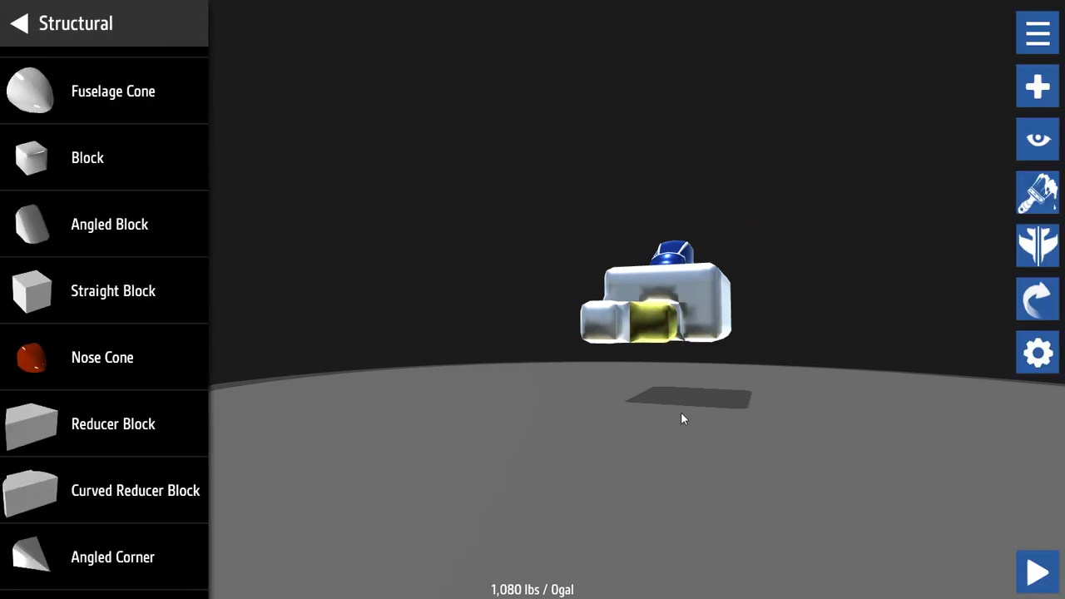
Drop a block into the middle slot and move the yellow block onto the hull's lower front.
{"action": "mouse_move", "coordinate": [681, 412]}
{"action": "left_mouse_down"}
{"action": "mouse_move", "coordinate": [546, 351]}
{"action": "mouse_move", "coordinate": [428, 262]}
{"action": "mouse_move", "coordinate": [447, 247]}
{"action": "left_mouse_up"}
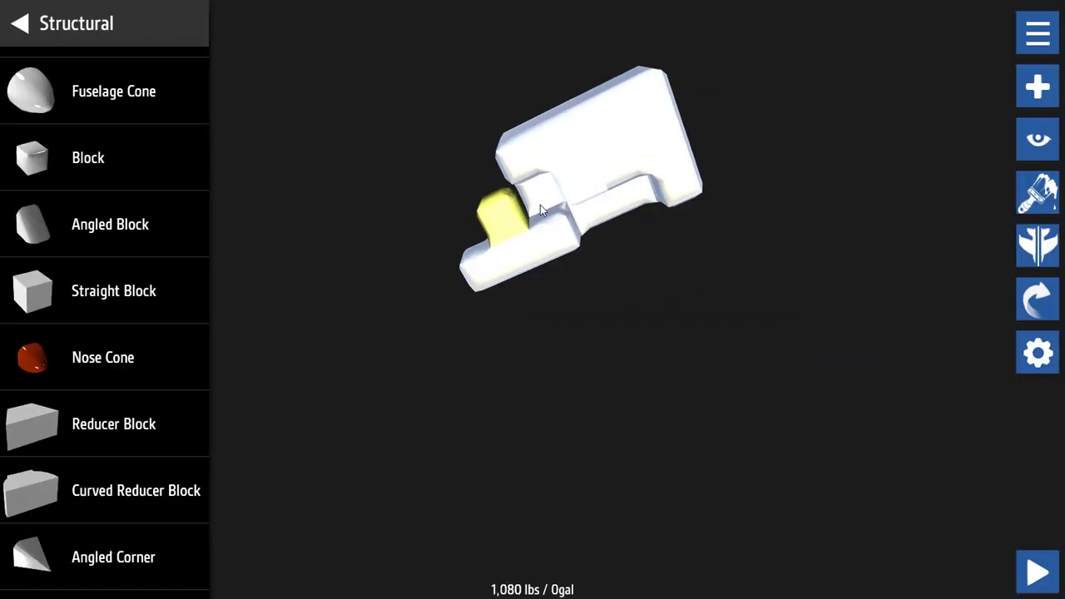
{"action": "mouse_move", "coordinate": [537, 206]}
{"action": "left_mouse_down"}
{"action": "mouse_move", "coordinate": [583, 233]}
{"action": "mouse_move", "coordinate": [580, 197]}
{"action": "mouse_move", "coordinate": [604, 249]}
{"action": "mouse_move", "coordinate": [641, 222]}
{"action": "mouse_move", "coordinate": [625, 183]}
{"action": "mouse_move", "coordinate": [636, 179]}
{"action": "mouse_move", "coordinate": [642, 217]}
{"action": "left_mouse_up"}
{"action": "mouse_move", "coordinate": [593, 192]}
{"action": "left_mouse_down"}
{"action": "mouse_move", "coordinate": [603, 224]}
{"action": "mouse_move", "coordinate": [631, 214]}
{"action": "mouse_move", "coordinate": [764, 474]}
{"action": "mouse_move", "coordinate": [664, 468]}
{"action": "mouse_move", "coordinate": [747, 548]}
{"action": "left_mouse_up"}
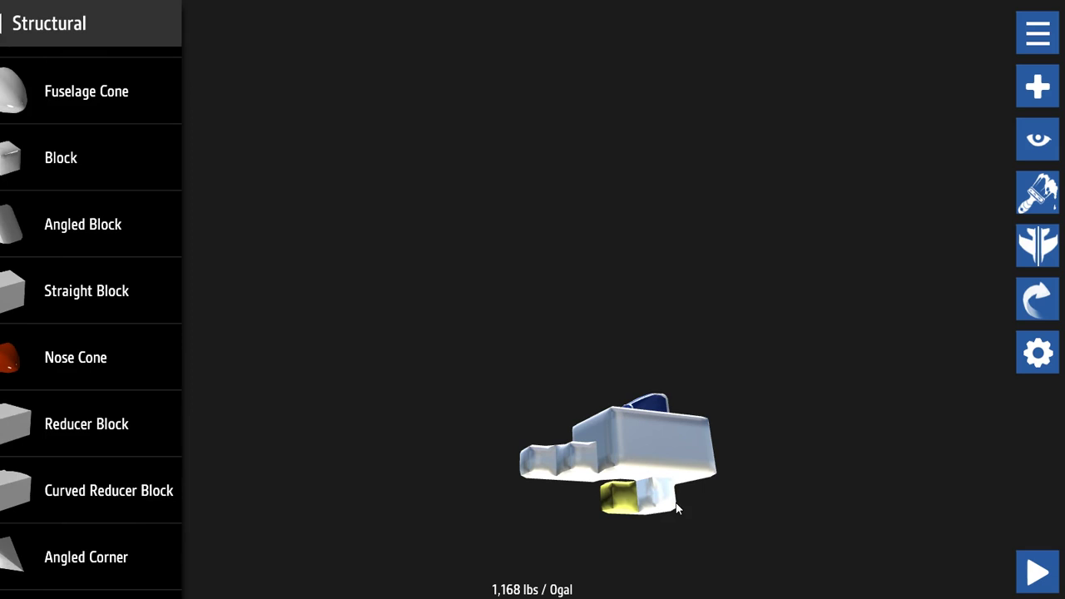
{"action": "mouse_move", "coordinate": [641, 508]}
{"action": "left_mouse_down"}
{"action": "mouse_move", "coordinate": [574, 504]}
{"action": "mouse_move", "coordinate": [620, 507]}
{"action": "mouse_move", "coordinate": [582, 466]}
{"action": "mouse_move", "coordinate": [623, 508]}
{"action": "mouse_move", "coordinate": [562, 479]}
{"action": "left_mouse_up"}
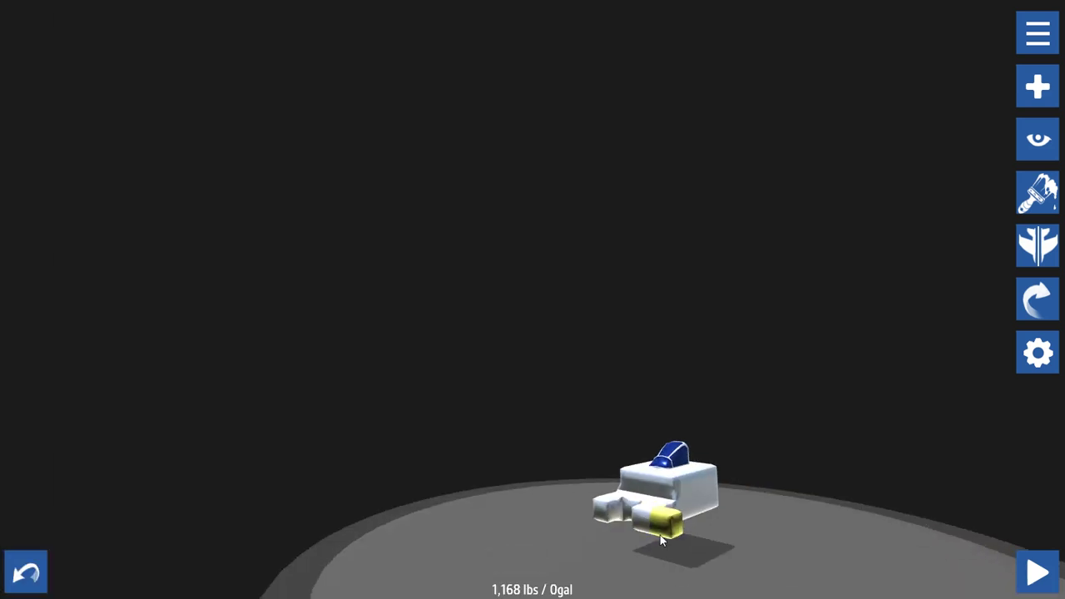
{"action": "left_click_drag", "start_coordinate": [632, 500], "coordinate": [601, 491]}
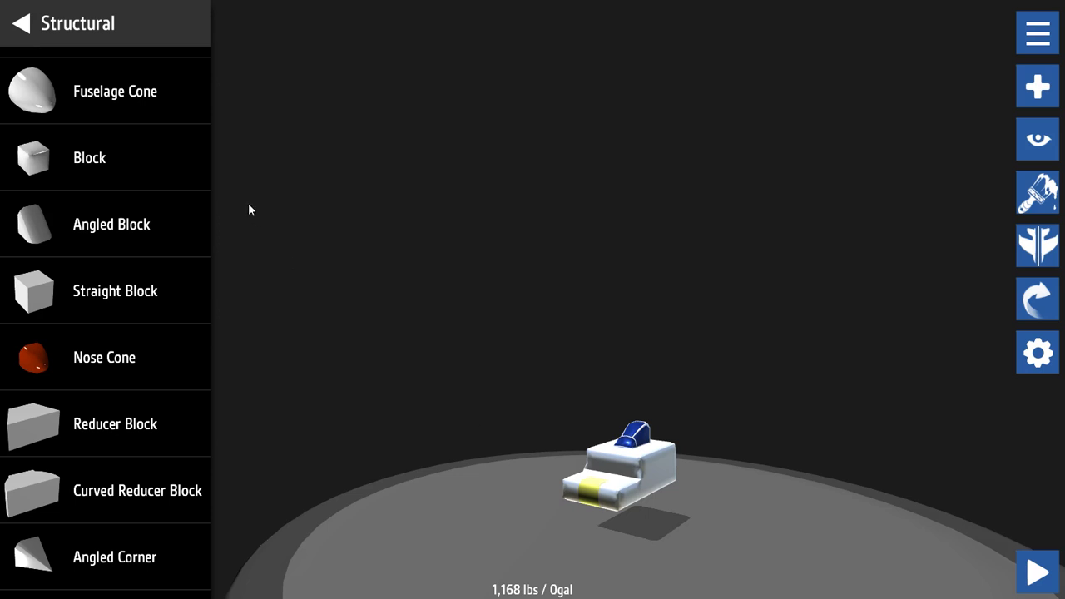
{"action": "left_click", "coordinate": [33, 20]}
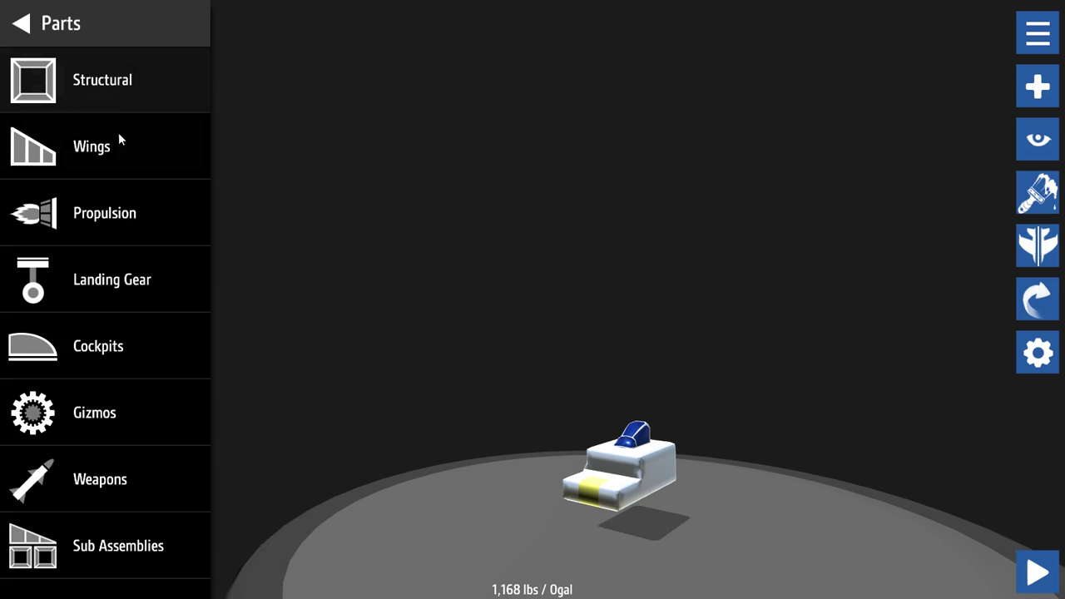
{"action": "left_click", "coordinate": [125, 214]}
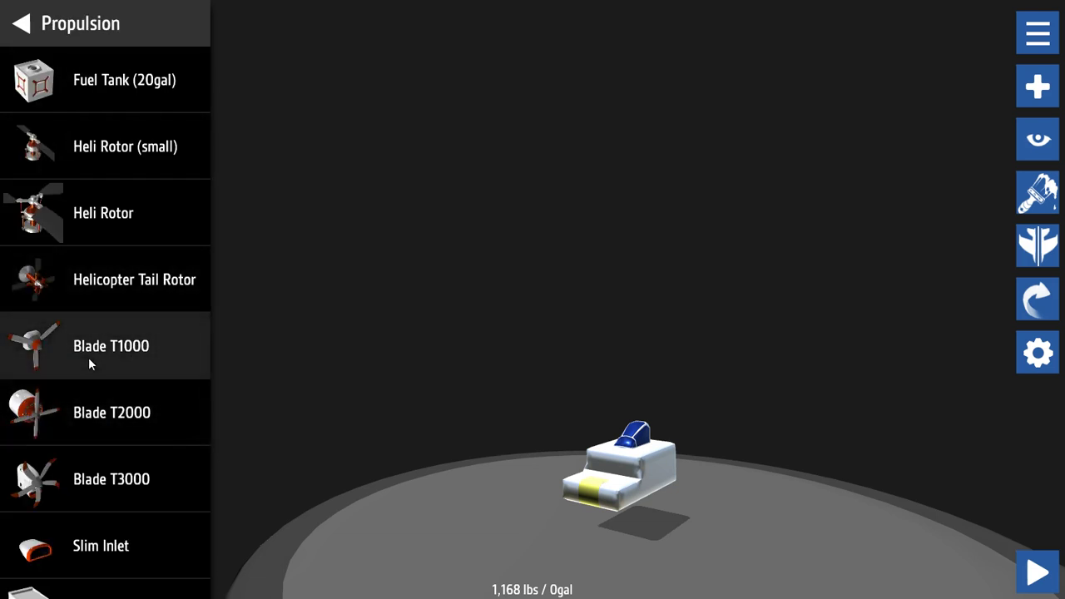
{"action": "mouse_move", "coordinate": [141, 376]}
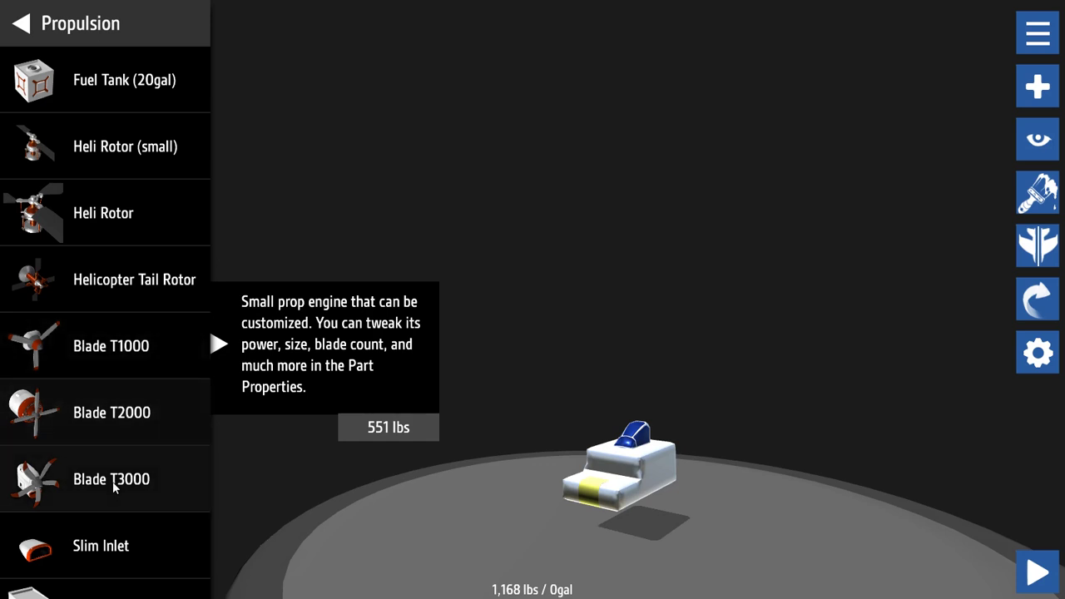
{"action": "mouse_move", "coordinate": [113, 484]}
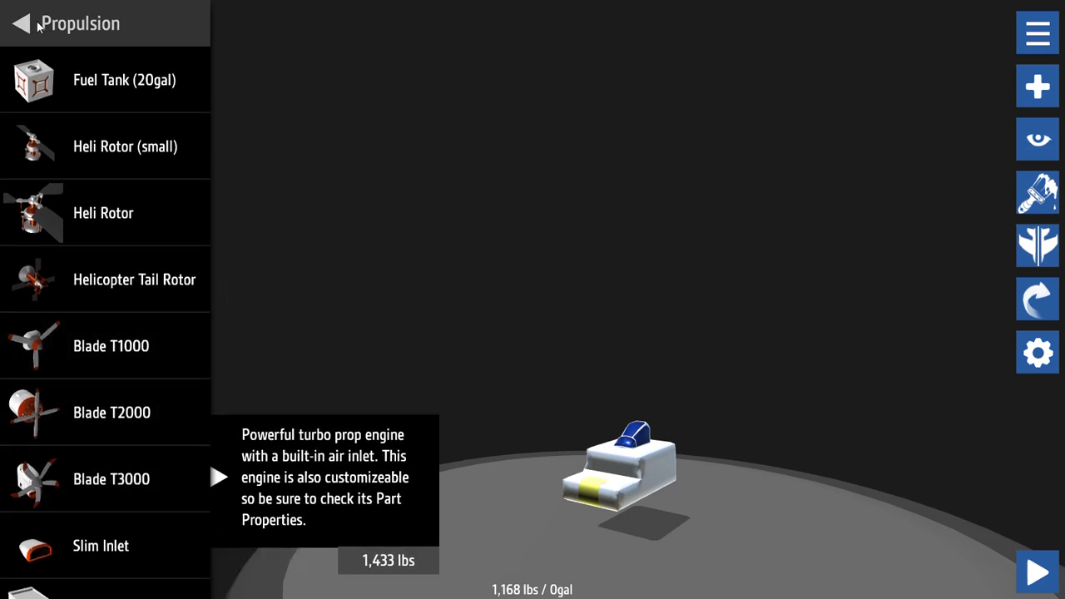
{"action": "left_click", "coordinate": [38, 25]}
{"action": "left_click", "coordinate": [85, 173]}
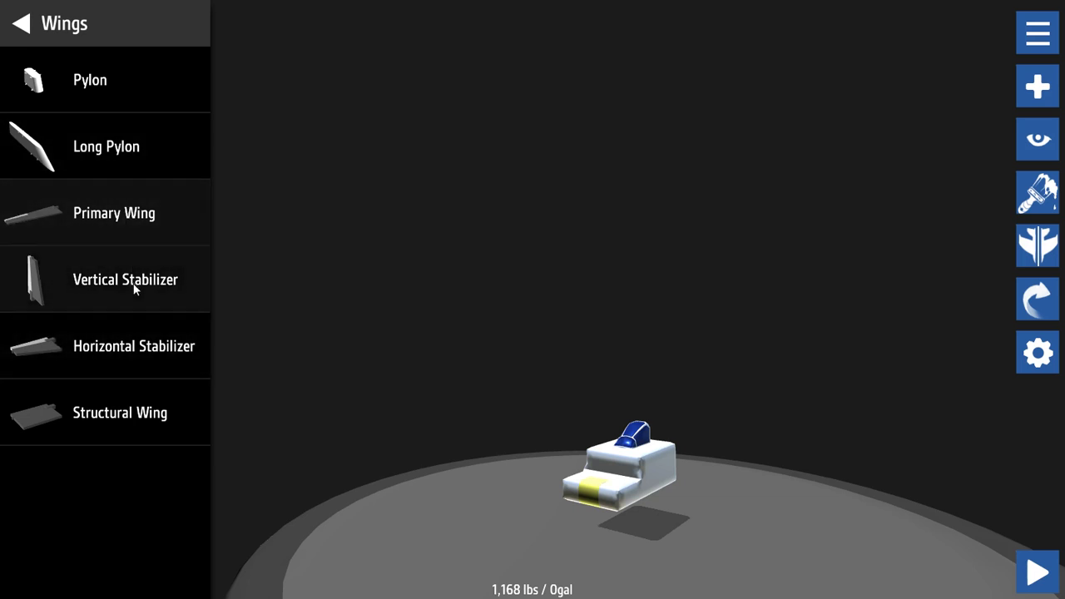
{"action": "mouse_move", "coordinate": [151, 342]}
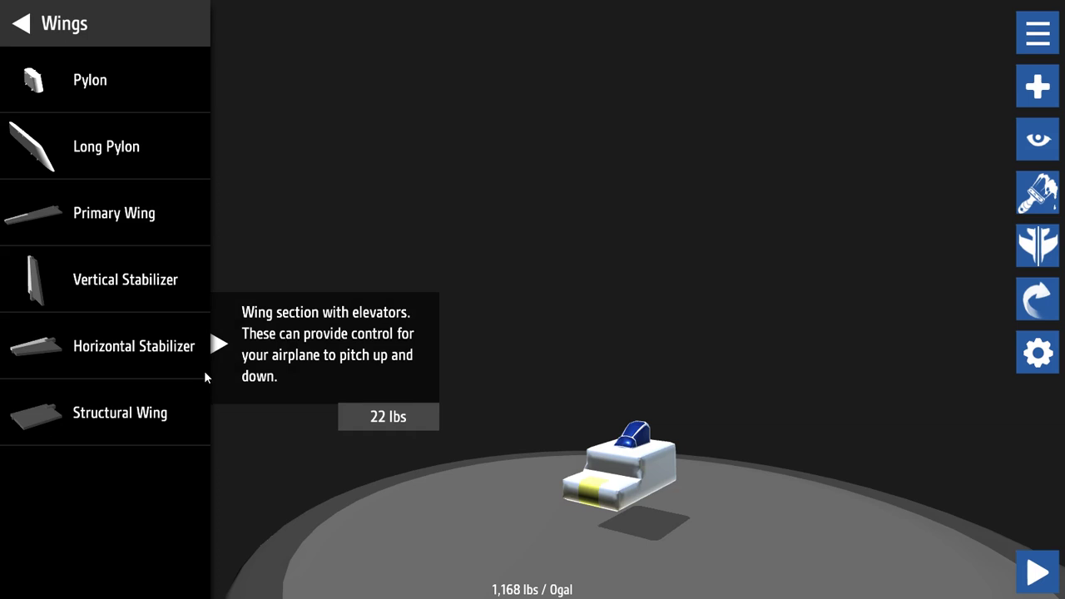
Attach one Horizontal Stabilizer to the fuselage side with mirroring off, then show symmetry options.
{"action": "left_click_drag", "start_coordinate": [397, 511], "coordinate": [335, 478]}
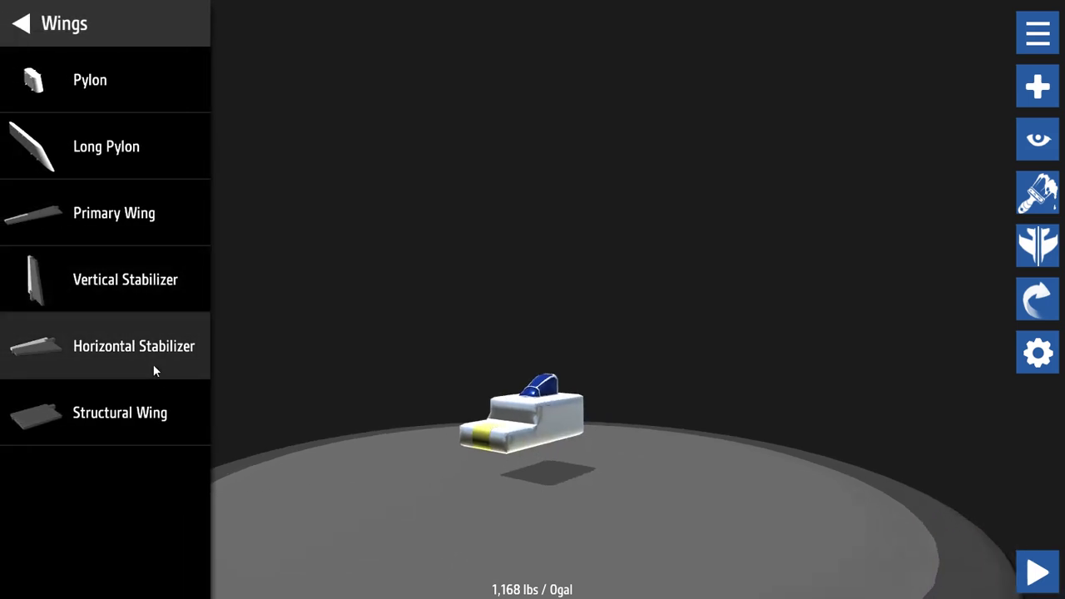
{"action": "mouse_move", "coordinate": [154, 372]}
{"action": "left_mouse_down"}
{"action": "mouse_move", "coordinate": [466, 460]}
{"action": "mouse_move", "coordinate": [590, 418]}
{"action": "mouse_move", "coordinate": [620, 446]}
{"action": "mouse_move", "coordinate": [605, 435]}
{"action": "left_mouse_up"}
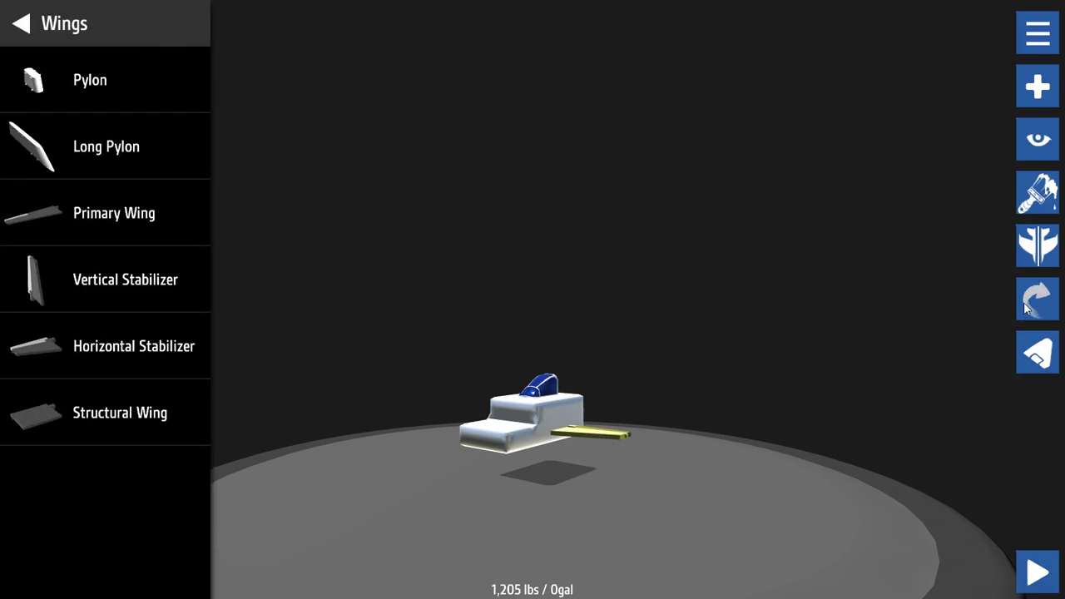
{"action": "left_click", "coordinate": [1037, 245]}
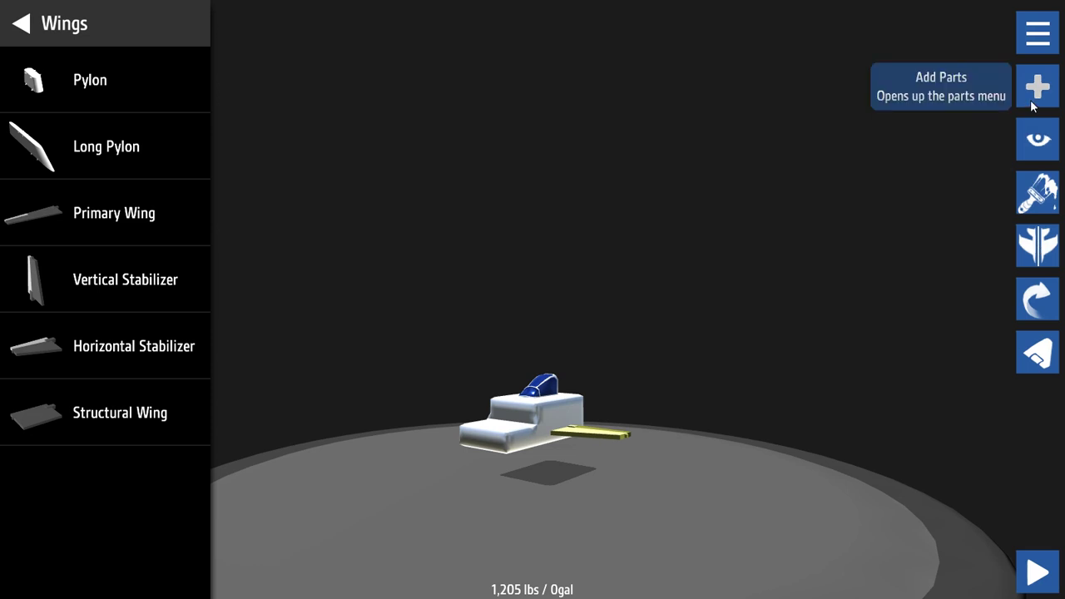
{"action": "left_click_drag", "start_coordinate": [788, 370], "coordinate": [740, 499]}
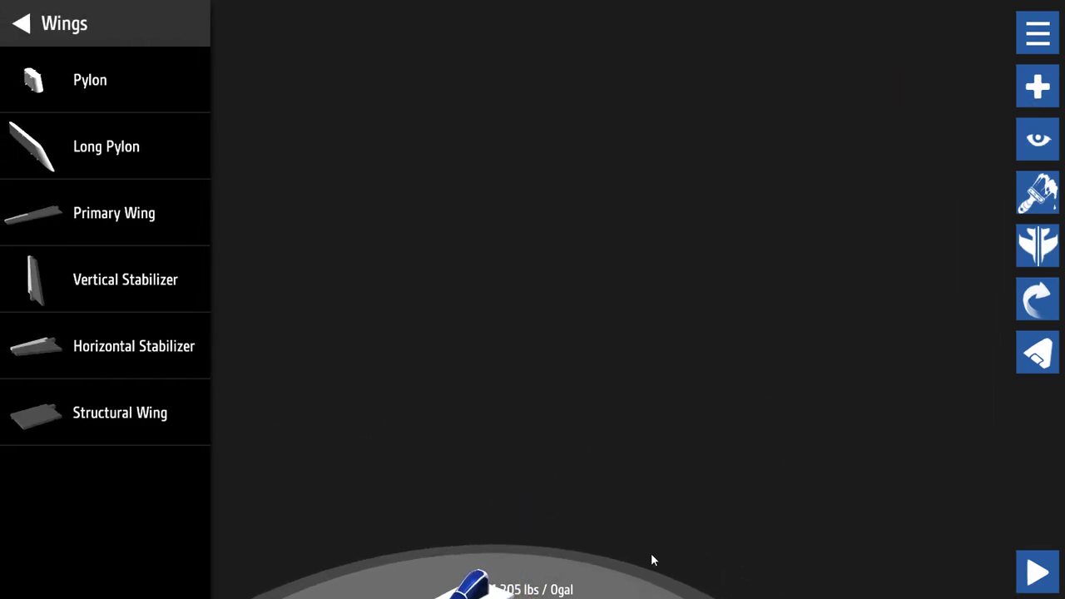
{"action": "mouse_move", "coordinate": [651, 561]}
{"action": "left_mouse_down"}
{"action": "mouse_move", "coordinate": [644, 596]}
{"action": "mouse_move", "coordinate": [645, 549]}
{"action": "mouse_move", "coordinate": [678, 527]}
{"action": "mouse_move", "coordinate": [654, 495]}
{"action": "left_mouse_up"}
{"action": "left_click", "coordinate": [1038, 245]}
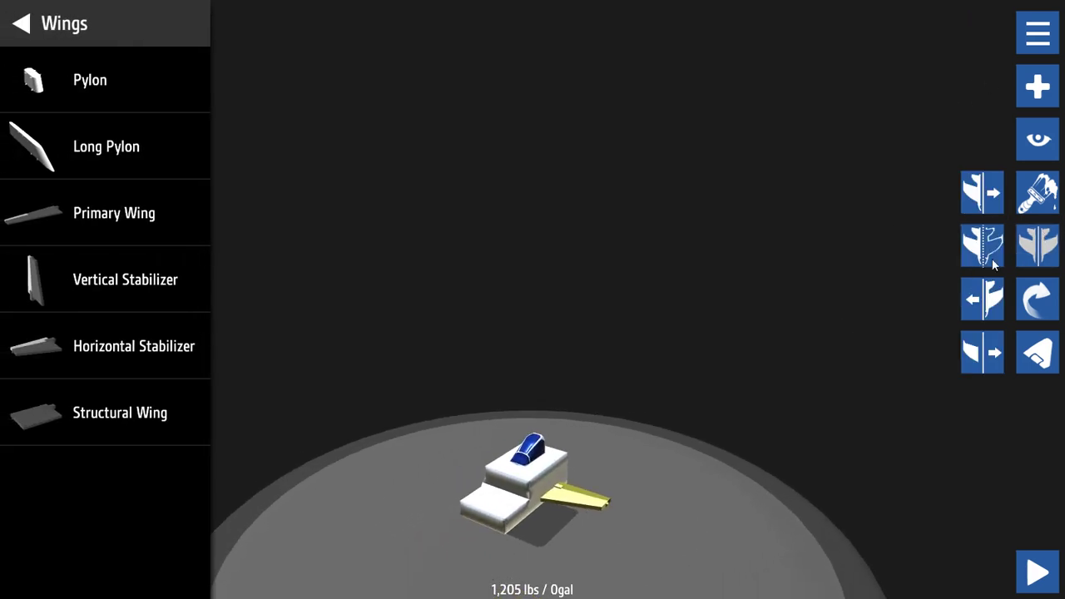
Keep the stabilizer's dihedral flat and fill it with the maximum 6 gal of fuel.
{"action": "left_click", "coordinate": [582, 497]}
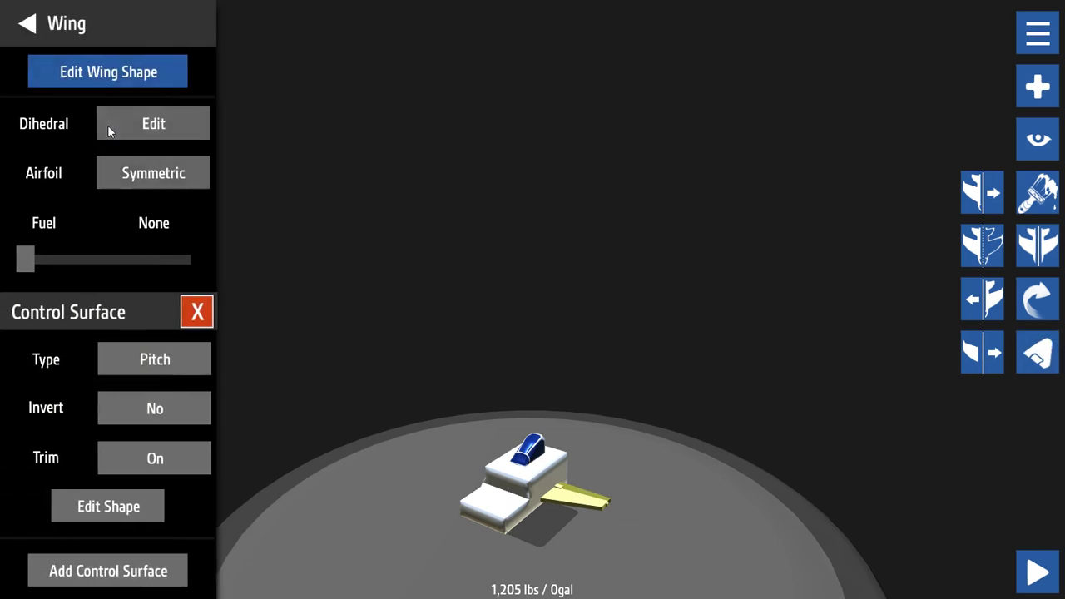
{"action": "left_click", "coordinate": [163, 123]}
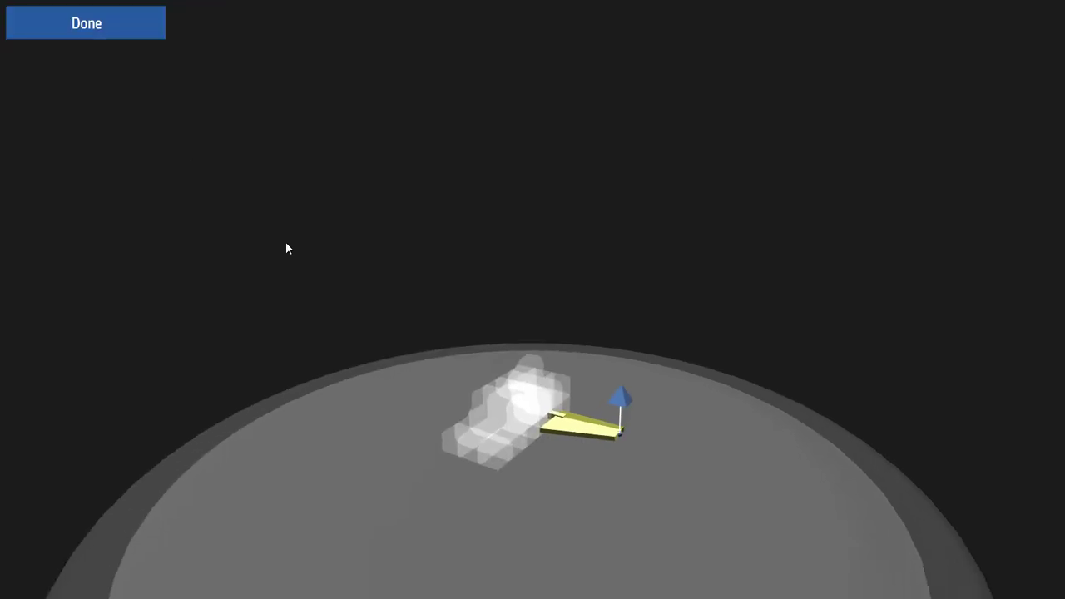
{"action": "mouse_move", "coordinate": [642, 179]}
{"action": "left_mouse_down"}
{"action": "mouse_move", "coordinate": [657, 135]}
{"action": "mouse_move", "coordinate": [650, 145]}
{"action": "left_mouse_up"}
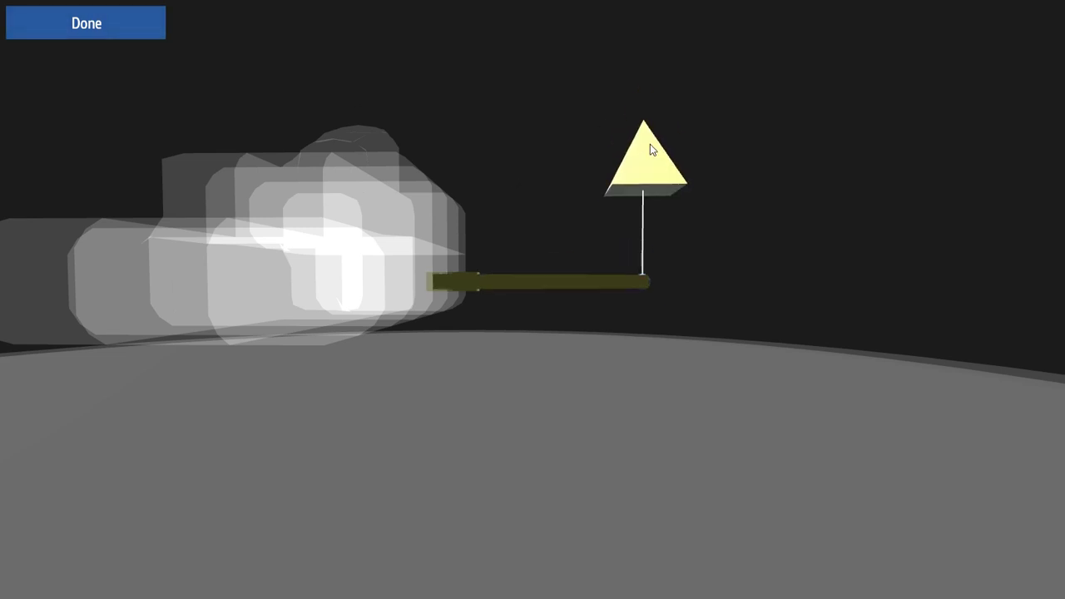
{"action": "left_click", "coordinate": [117, 16]}
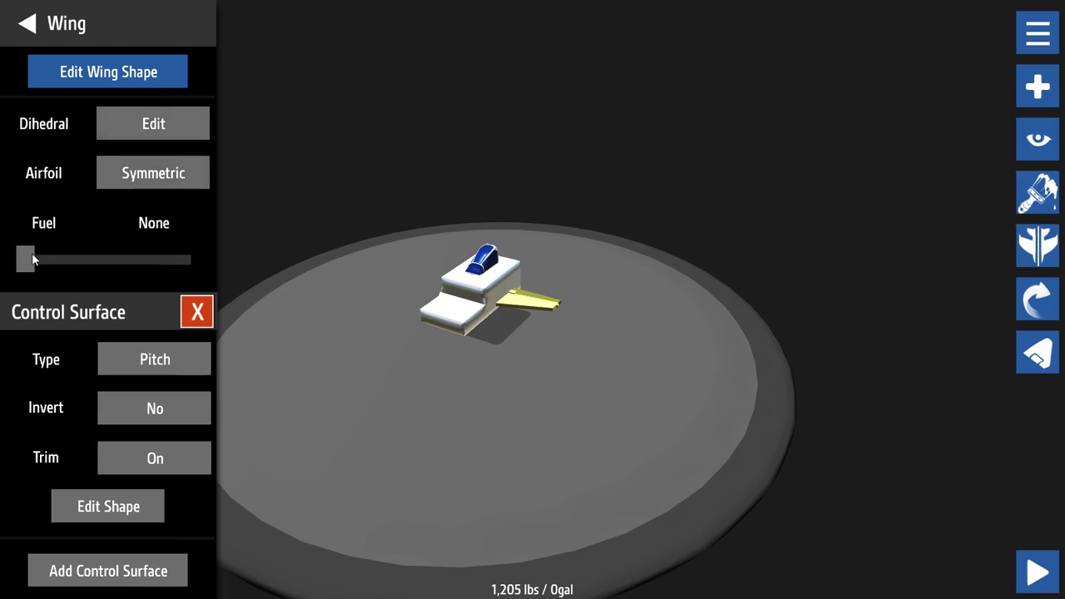
{"action": "mouse_move", "coordinate": [32, 253]}
{"action": "left_mouse_down"}
{"action": "mouse_move", "coordinate": [192, 262]}
{"action": "mouse_move", "coordinate": [241, 297]}
{"action": "left_mouse_up"}
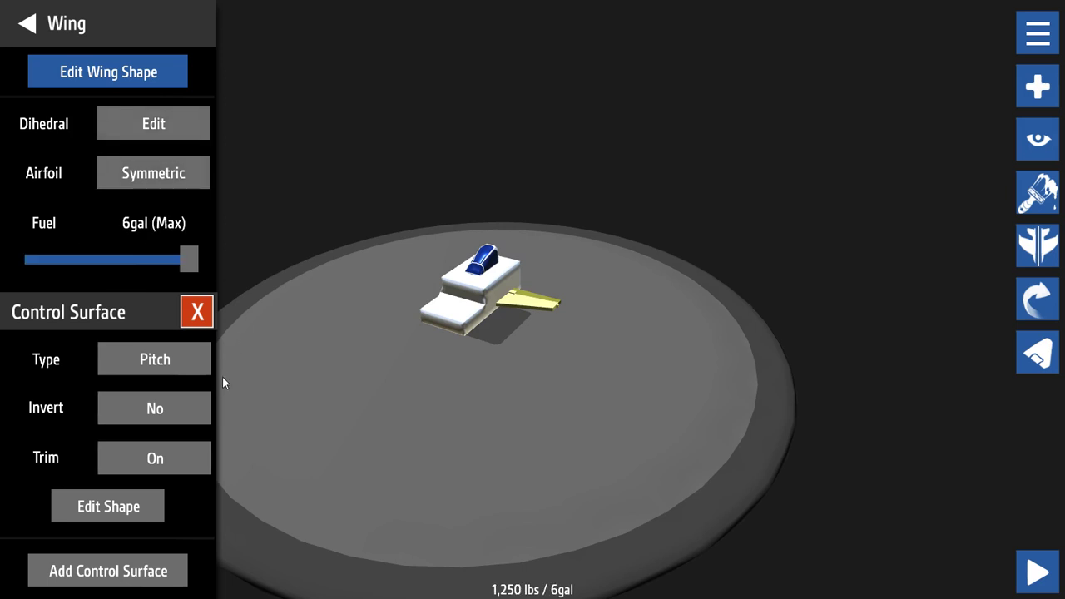
Reshape the stabilizer's elevator by adjusting its upper and lower edges.
{"action": "left_click", "coordinate": [112, 511]}
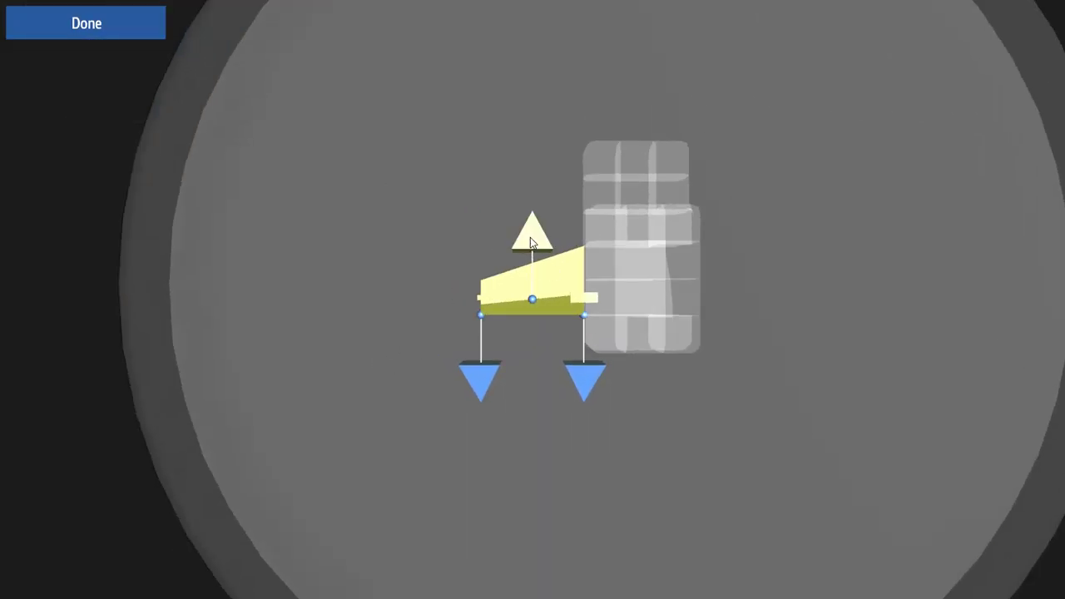
{"action": "mouse_move", "coordinate": [530, 238]}
{"action": "left_mouse_down"}
{"action": "mouse_move", "coordinate": [515, 176]}
{"action": "mouse_move", "coordinate": [536, 235]}
{"action": "left_mouse_up"}
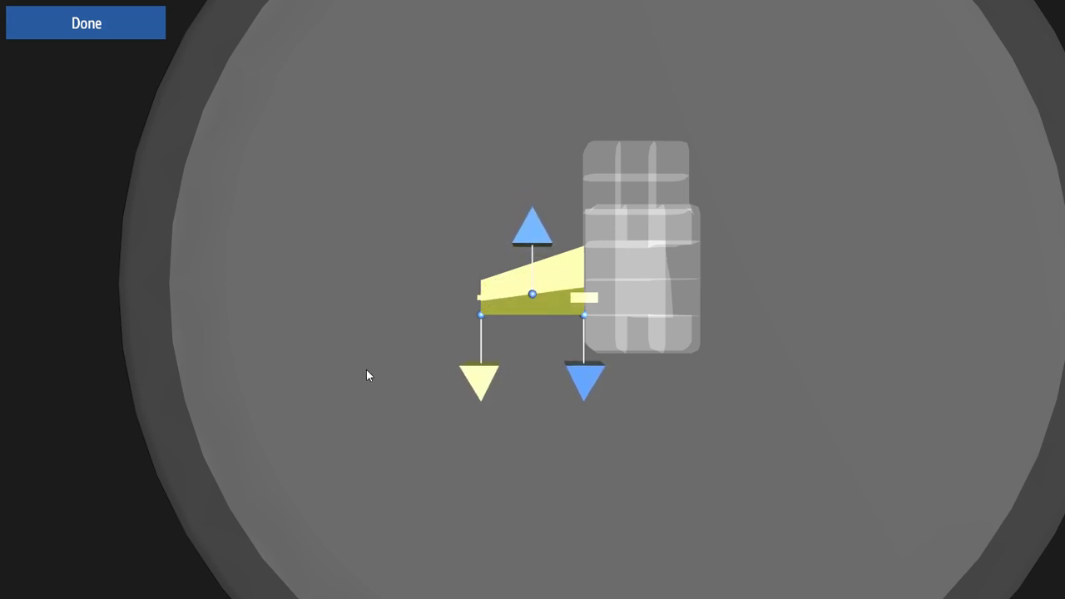
{"action": "mouse_move", "coordinate": [487, 393]}
{"action": "left_mouse_down"}
{"action": "mouse_move", "coordinate": [549, 387]}
{"action": "mouse_move", "coordinate": [381, 338]}
{"action": "left_mouse_up"}
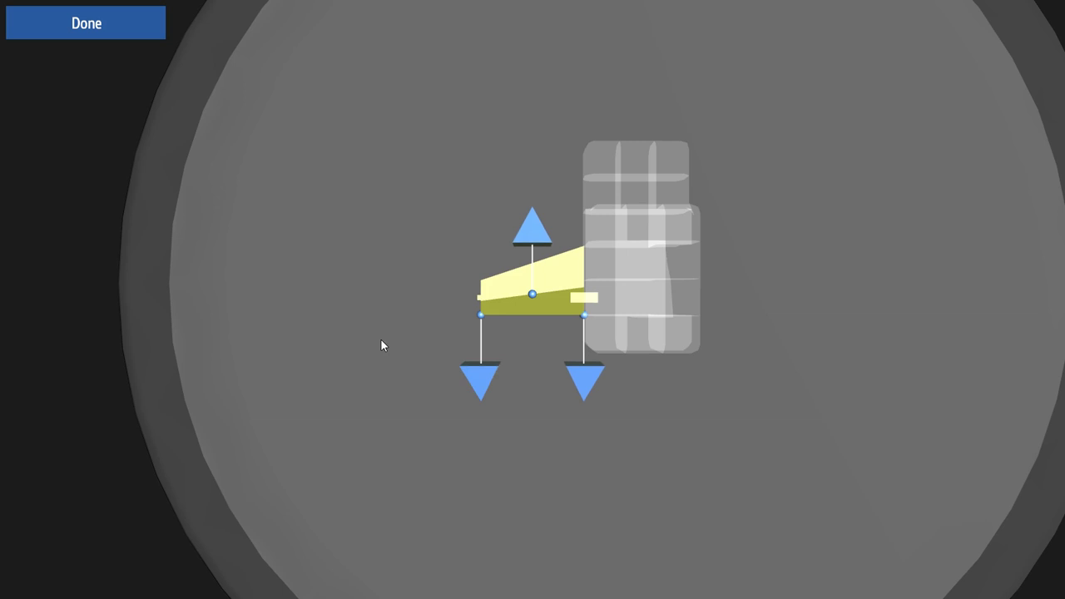
{"action": "left_click", "coordinate": [141, 26]}
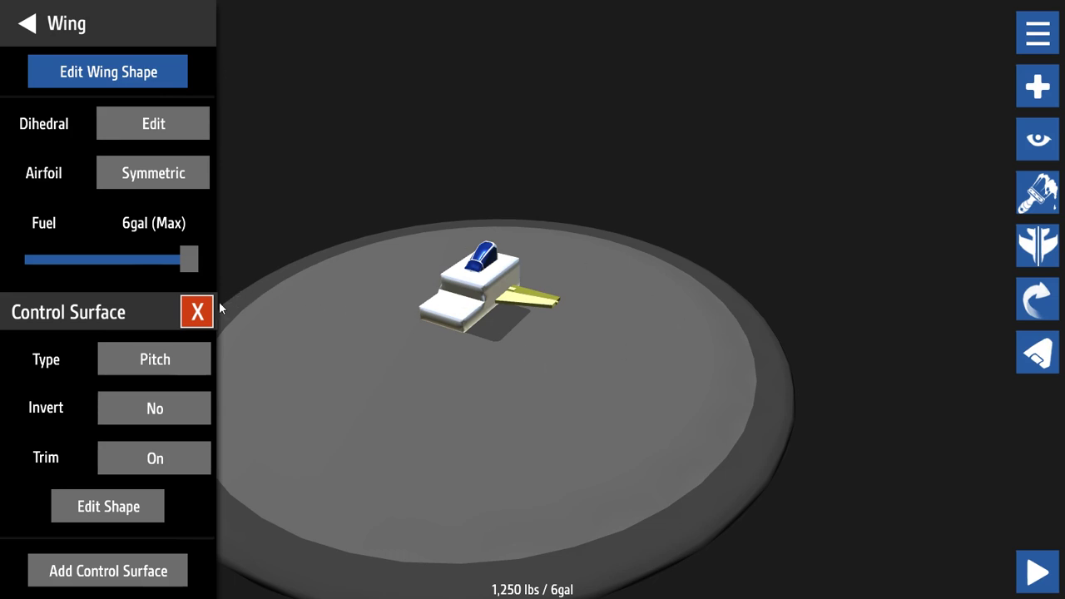
Remove the elevator and delete the stabilizer, returning the craft to 1,168 lbs.
{"action": "left_click", "coordinate": [191, 313]}
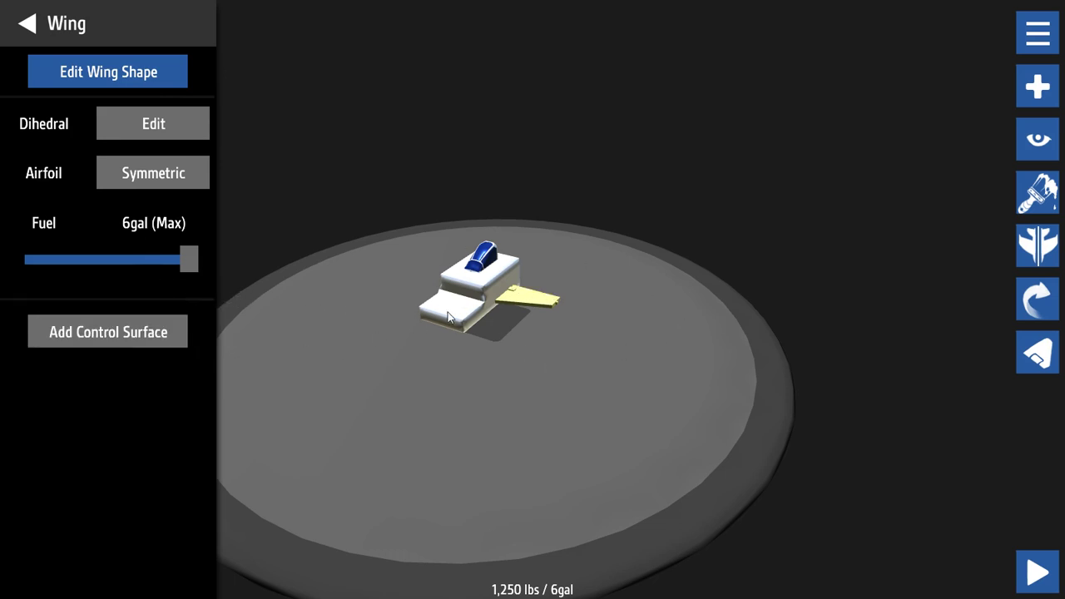
{"action": "left_click", "coordinate": [25, 27]}
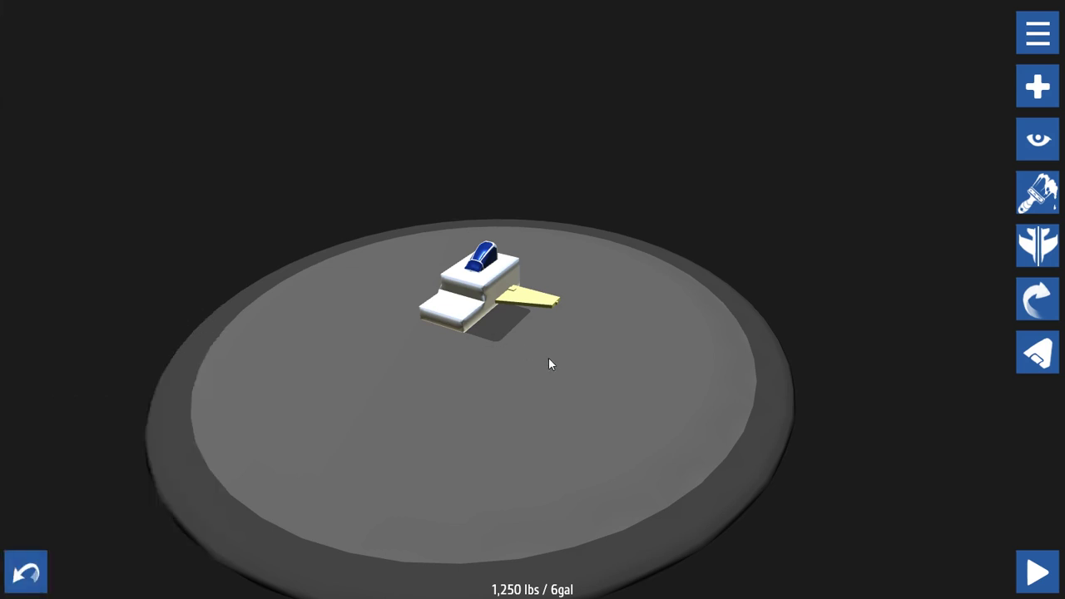
{"action": "key", "text": "Delete"}
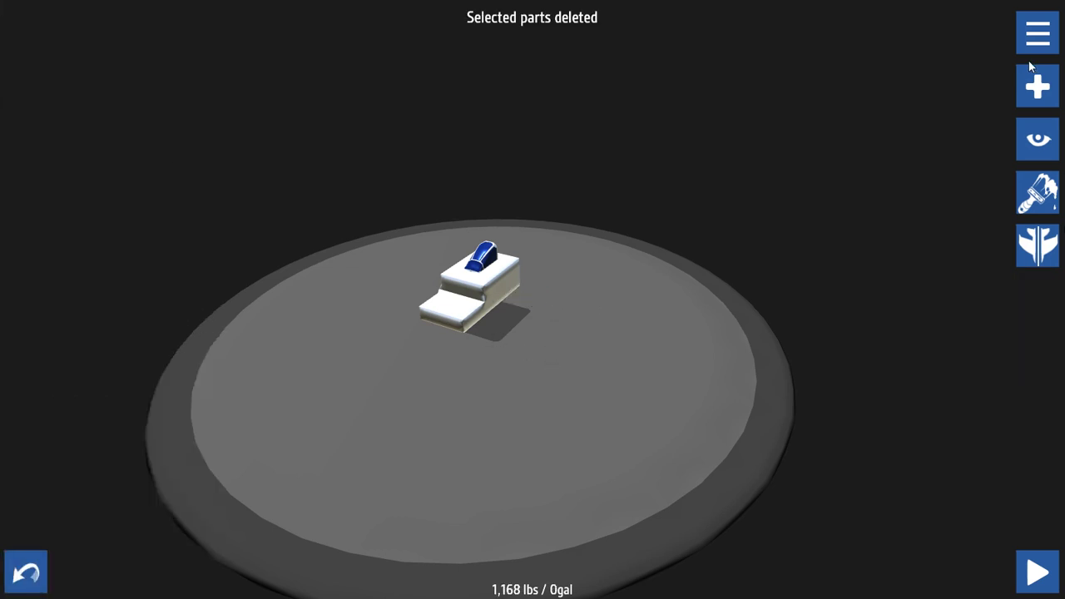
{"action": "left_click", "coordinate": [1038, 86]}
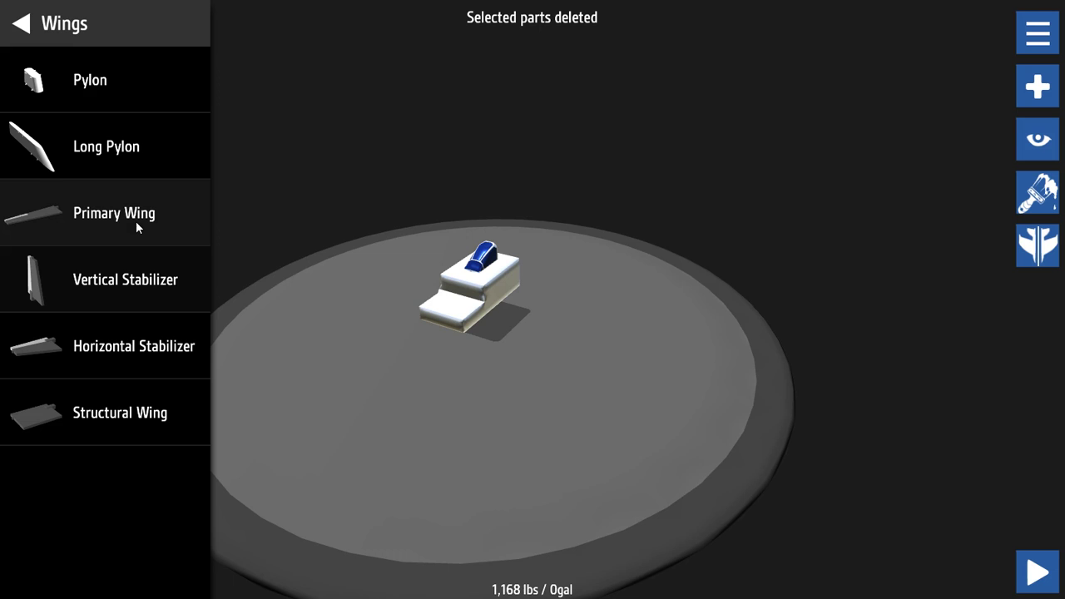
Place a Primary Wing beside the cockpit and mirror it onto the other side.
{"action": "mouse_move", "coordinate": [135, 220]}
{"action": "mouse_move", "coordinate": [111, 209]}
{"action": "left_mouse_down"}
{"action": "mouse_move", "coordinate": [392, 302]}
{"action": "mouse_move", "coordinate": [595, 291]}
{"action": "mouse_move", "coordinate": [566, 313]}
{"action": "left_mouse_up"}
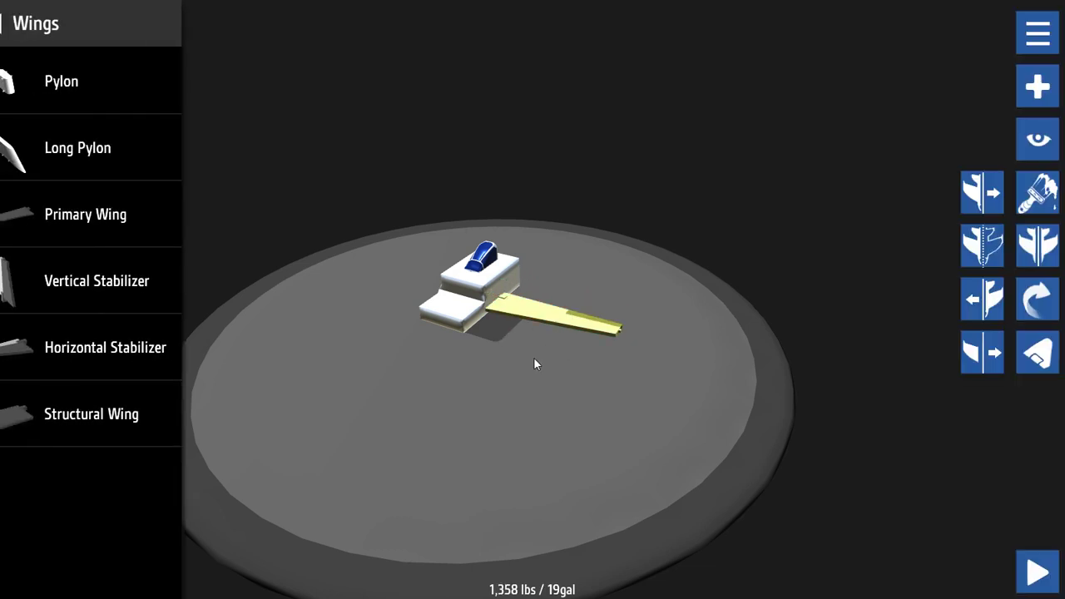
{"action": "left_click_drag", "start_coordinate": [428, 382], "coordinate": [552, 383]}
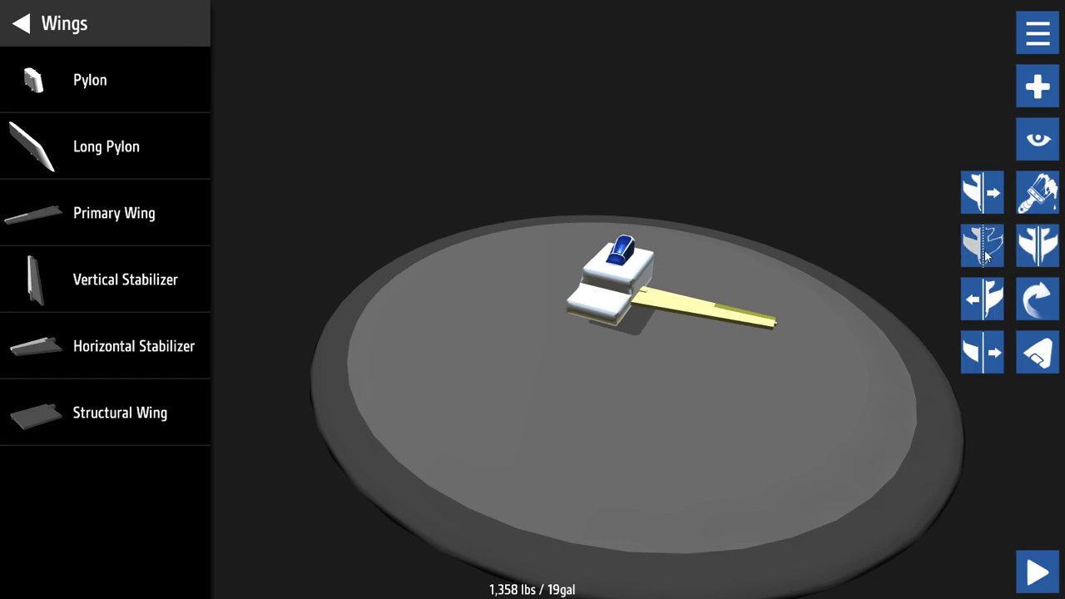
{"action": "left_click", "coordinate": [985, 304]}
{"action": "mouse_move", "coordinate": [830, 392]}
{"action": "left_mouse_down"}
{"action": "mouse_move", "coordinate": [766, 405]}
{"action": "mouse_move", "coordinate": [625, 388]}
{"action": "mouse_move", "coordinate": [642, 367]}
{"action": "mouse_move", "coordinate": [961, 335]}
{"action": "mouse_move", "coordinate": [690, 421]}
{"action": "mouse_move", "coordinate": [841, 421]}
{"action": "mouse_move", "coordinate": [770, 428]}
{"action": "mouse_move", "coordinate": [728, 364]}
{"action": "left_mouse_up"}
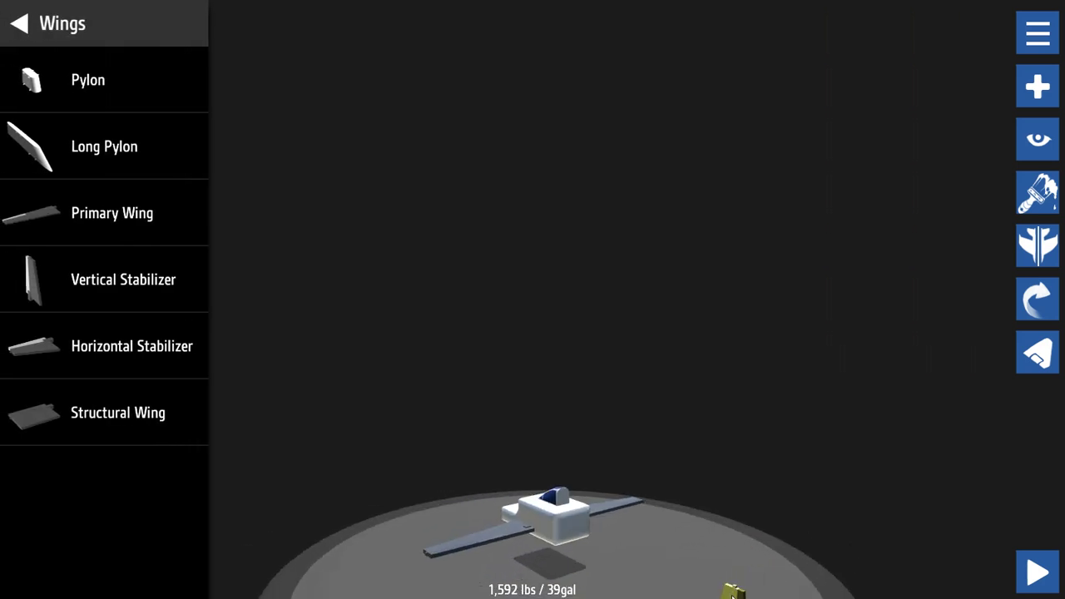
Attach two Vertical Stabilizers on top of the fuselage, reaching 1,666 lbs.
{"action": "mouse_move", "coordinate": [722, 584]}
{"action": "left_mouse_down"}
{"action": "mouse_move", "coordinate": [677, 536]}
{"action": "mouse_move", "coordinate": [572, 473]}
{"action": "mouse_move", "coordinate": [551, 475]}
{"action": "mouse_move", "coordinate": [556, 456]}
{"action": "mouse_move", "coordinate": [557, 477]}
{"action": "mouse_move", "coordinate": [538, 459]}
{"action": "mouse_move", "coordinate": [559, 457]}
{"action": "mouse_move", "coordinate": [565, 471]}
{"action": "left_mouse_up"}
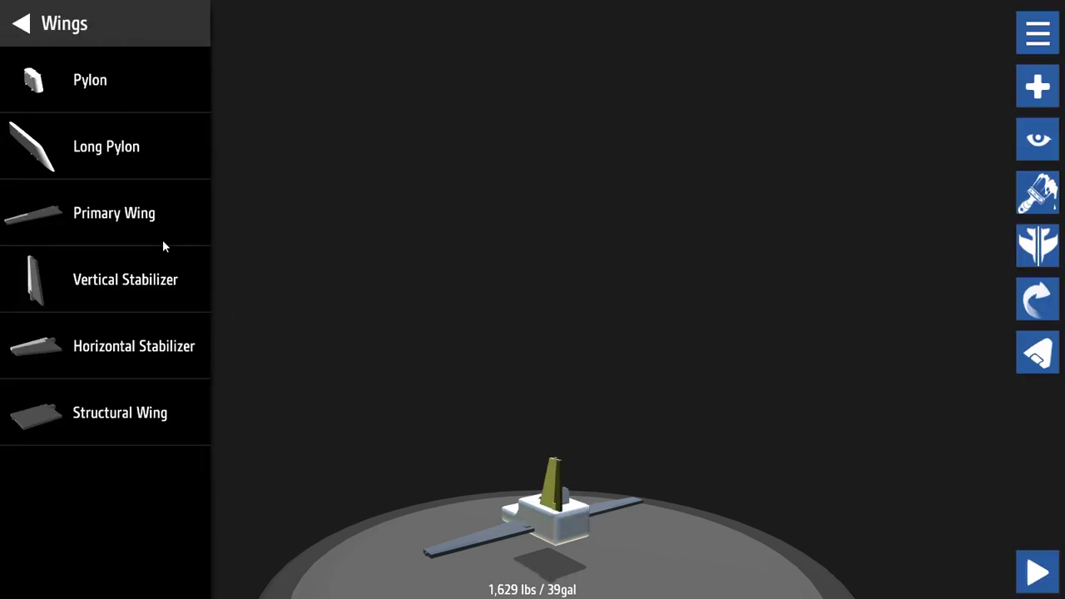
{"action": "mouse_move", "coordinate": [115, 286]}
{"action": "left_mouse_down"}
{"action": "mouse_move", "coordinate": [512, 462]}
{"action": "mouse_move", "coordinate": [586, 480]}
{"action": "mouse_move", "coordinate": [582, 463]}
{"action": "left_mouse_up"}
{"action": "mouse_move", "coordinate": [590, 528]}
{"action": "left_mouse_down"}
{"action": "mouse_move", "coordinate": [709, 561]}
{"action": "mouse_move", "coordinate": [803, 552]}
{"action": "mouse_move", "coordinate": [729, 491]}
{"action": "mouse_move", "coordinate": [694, 438]}
{"action": "left_mouse_up"}
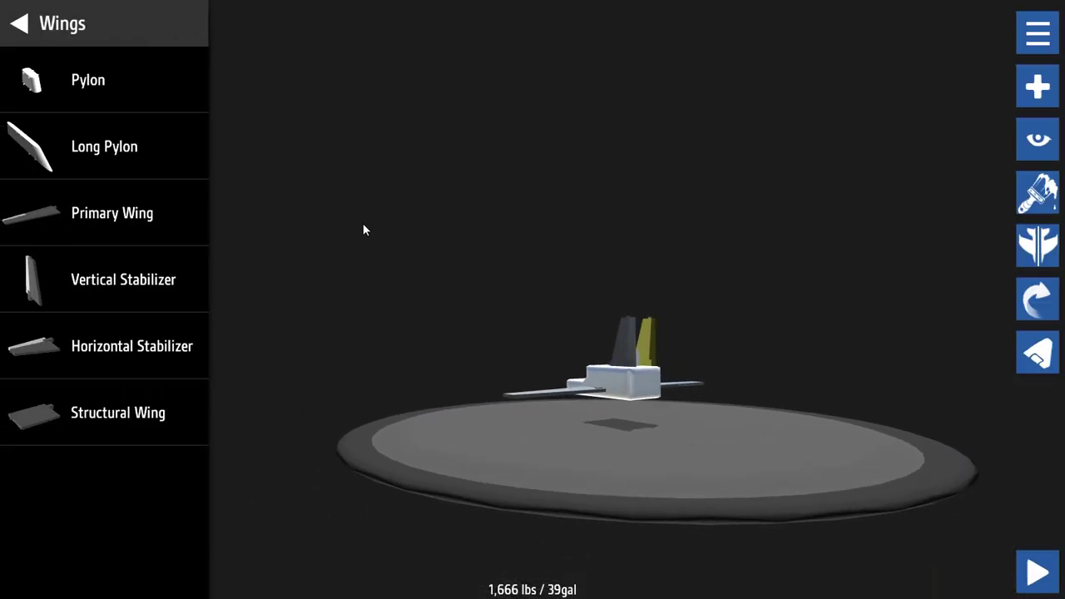
Attach Landing Gear units beneath the fuselage and check them from below, reaching 2,195 lbs.
{"action": "left_click", "coordinate": [4, 42]}
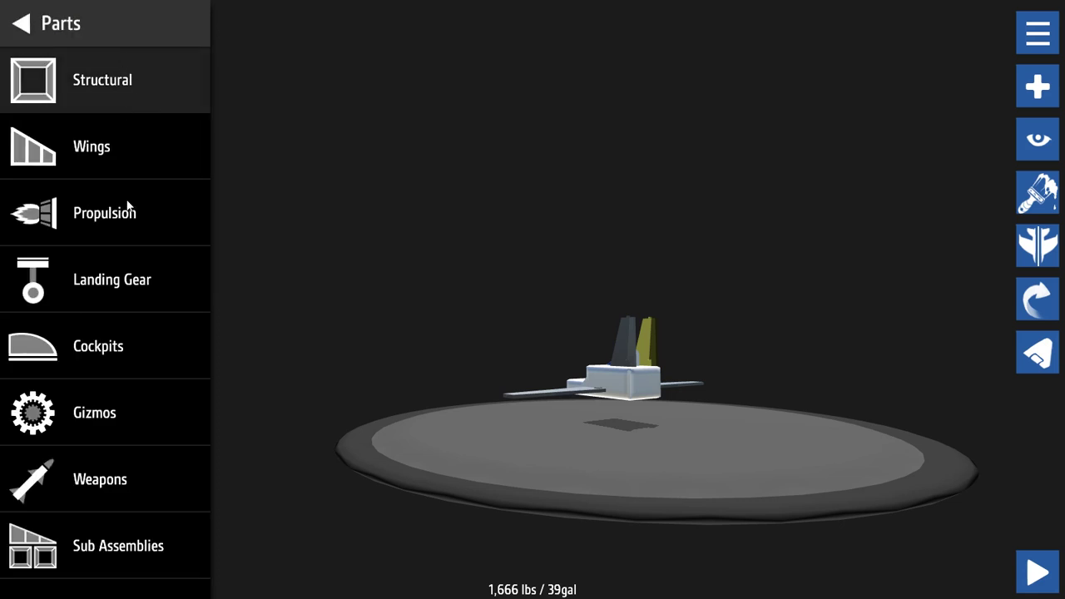
{"action": "left_click", "coordinate": [142, 293]}
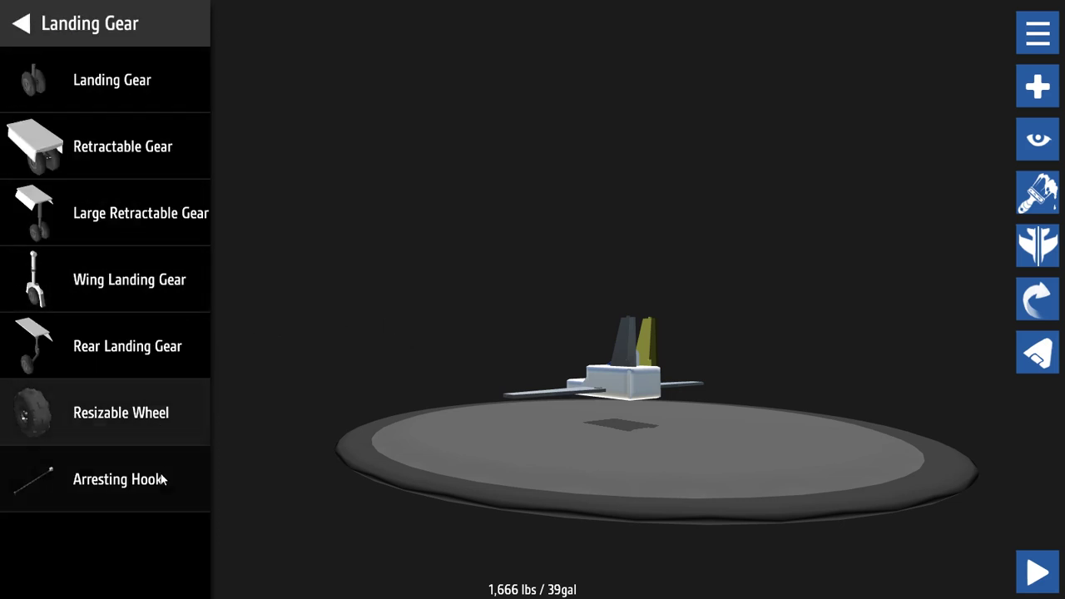
{"action": "left_click", "coordinate": [104, 89]}
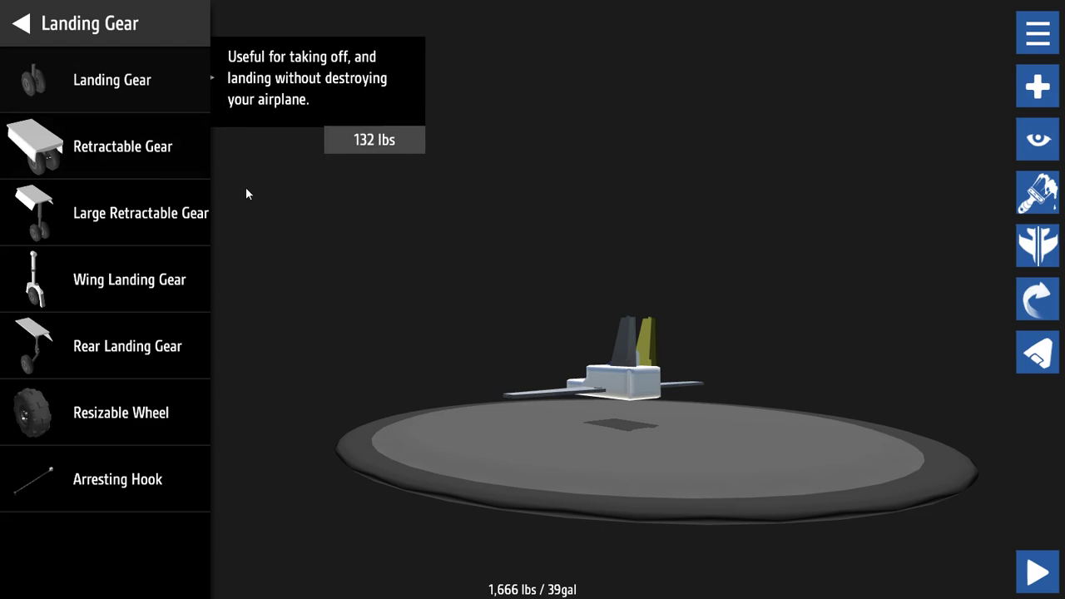
{"action": "mouse_move", "coordinate": [111, 95]}
{"action": "left_mouse_down"}
{"action": "mouse_move", "coordinate": [625, 363]}
{"action": "mouse_move", "coordinate": [655, 441]}
{"action": "mouse_move", "coordinate": [433, 317]}
{"action": "mouse_move", "coordinate": [480, 337]}
{"action": "left_mouse_up"}
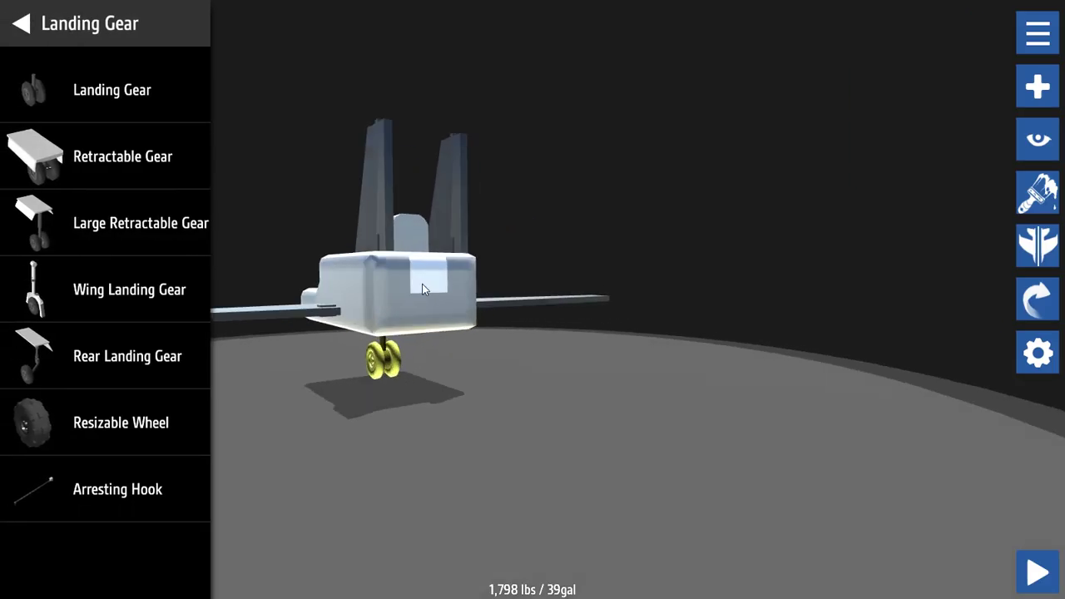
{"action": "mouse_move", "coordinate": [423, 283]}
{"action": "left_mouse_down"}
{"action": "mouse_move", "coordinate": [637, 485]}
{"action": "mouse_move", "coordinate": [564, 428]}
{"action": "mouse_move", "coordinate": [479, 330]}
{"action": "left_mouse_up"}
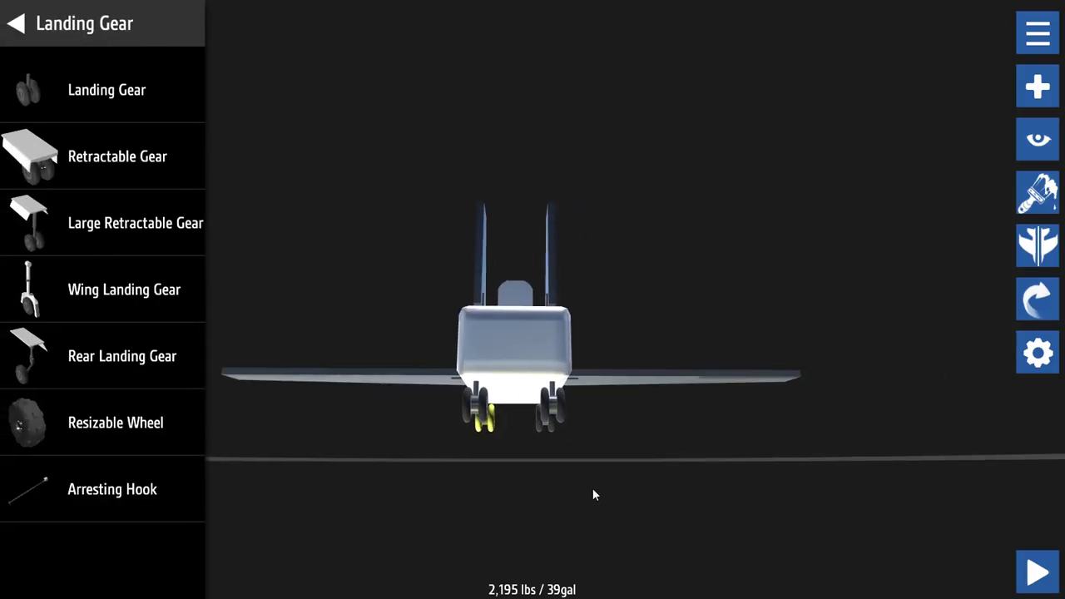
Stack several Fuel Tank (20gal) parts onto the fuselage behind the cockpit as a rear boom.
{"action": "left_click", "coordinate": [18, 17]}
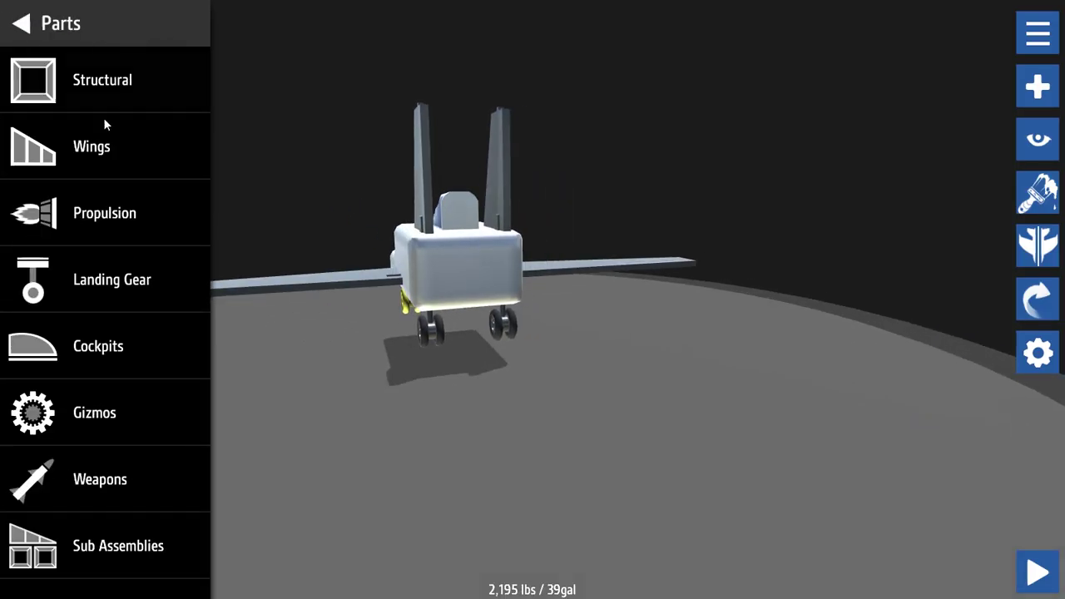
{"action": "left_click", "coordinate": [114, 214]}
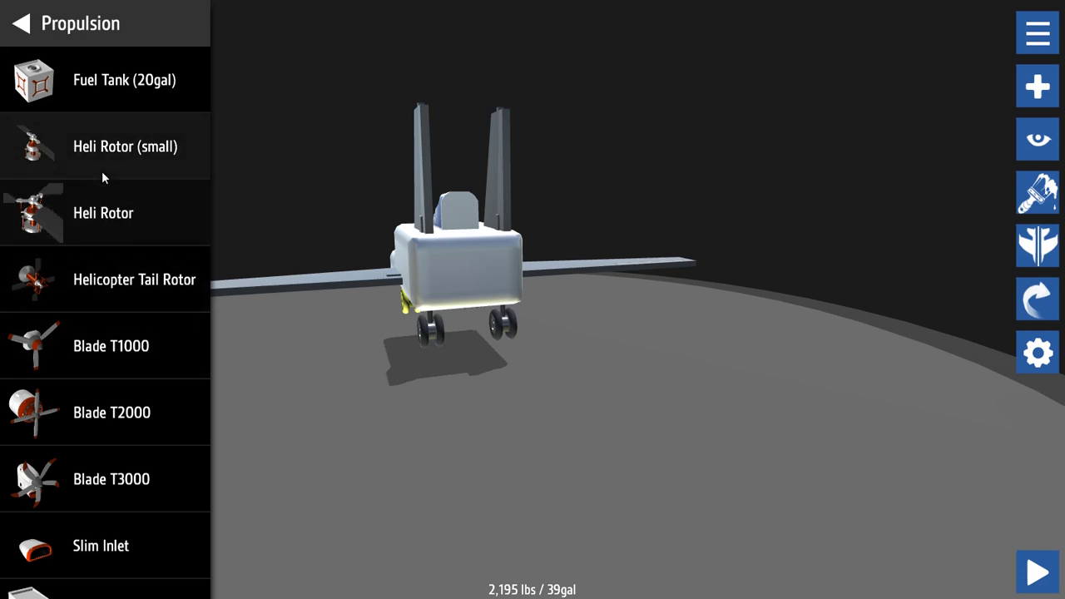
{"action": "left_click", "coordinate": [150, 222]}
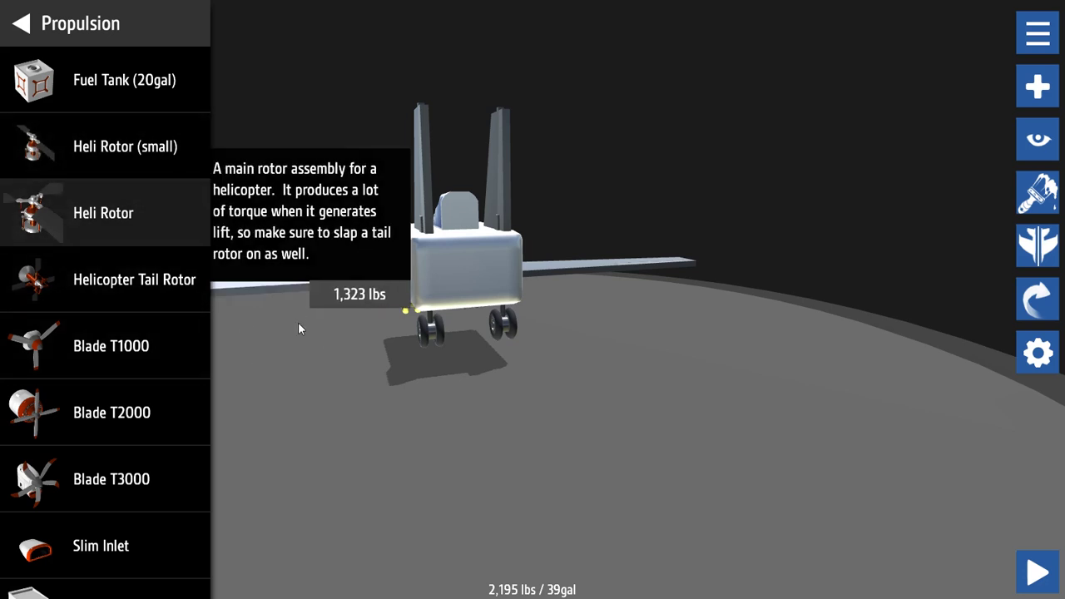
{"action": "mouse_move", "coordinate": [93, 88]}
{"action": "left_mouse_down"}
{"action": "mouse_move", "coordinate": [291, 149]}
{"action": "mouse_move", "coordinate": [515, 246]}
{"action": "mouse_move", "coordinate": [466, 213]}
{"action": "mouse_move", "coordinate": [475, 293]}
{"action": "mouse_move", "coordinate": [495, 324]}
{"action": "left_mouse_up"}
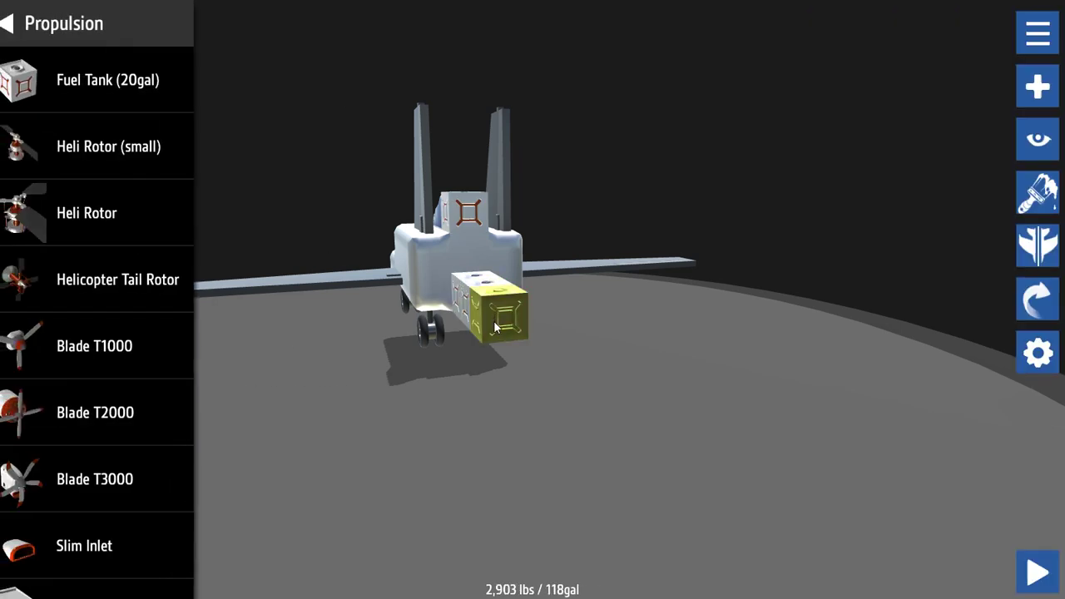
{"action": "left_click", "coordinate": [500, 320]}
{"action": "mouse_move", "coordinate": [454, 284]}
{"action": "left_mouse_down"}
{"action": "mouse_move", "coordinate": [470, 245]}
{"action": "mouse_move", "coordinate": [441, 229]}
{"action": "mouse_move", "coordinate": [488, 258]}
{"action": "mouse_move", "coordinate": [460, 230]}
{"action": "left_mouse_up"}
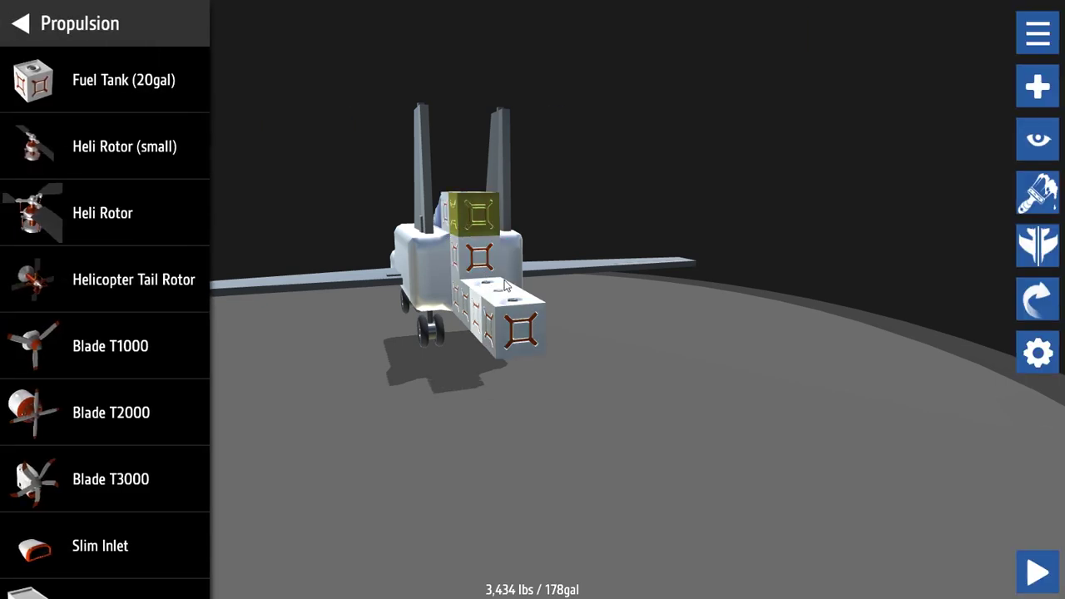
{"action": "mouse_move", "coordinate": [524, 345]}
{"action": "left_mouse_down"}
{"action": "mouse_move", "coordinate": [535, 344]}
{"action": "mouse_move", "coordinate": [523, 331]}
{"action": "mouse_move", "coordinate": [553, 360]}
{"action": "left_mouse_up"}
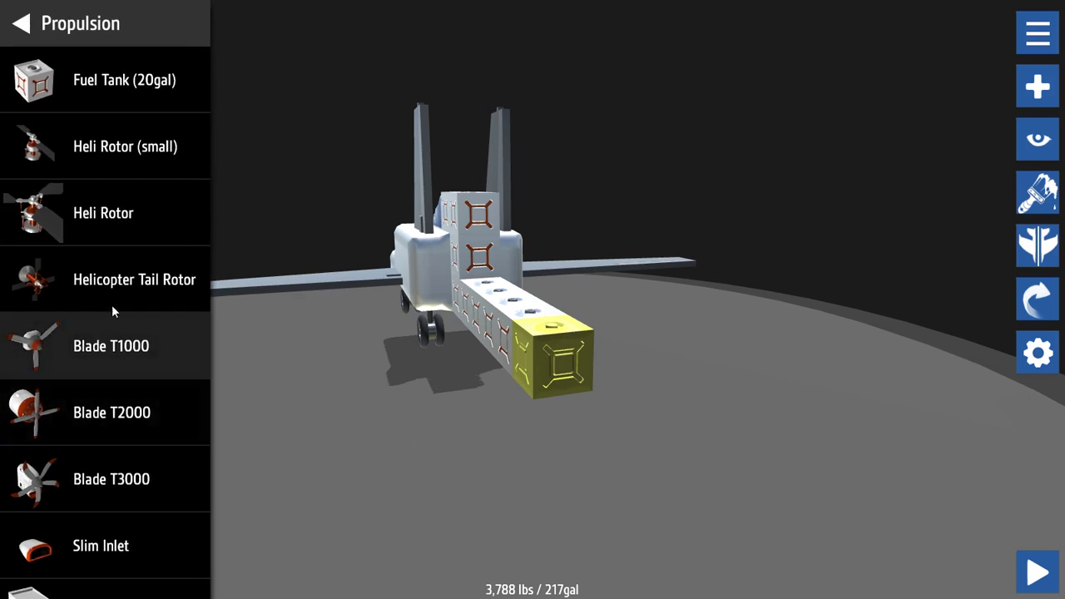
Attach a Helicopter Tail Rotor to the fuel-tank stack and view it from behind.
{"action": "left_click", "coordinate": [143, 288]}
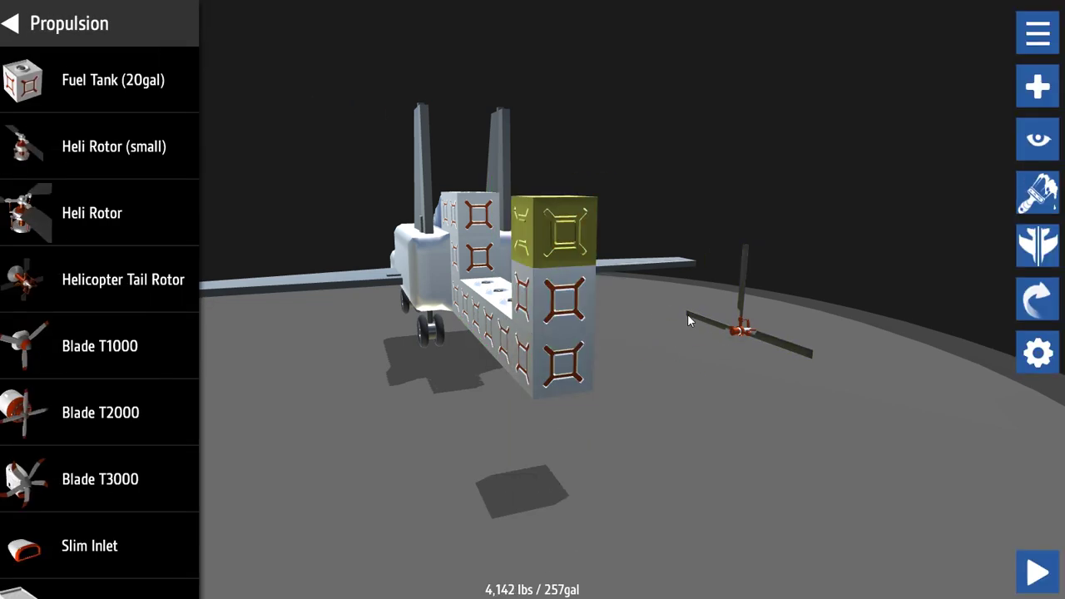
{"action": "mouse_move", "coordinate": [688, 320]}
{"action": "left_mouse_down"}
{"action": "mouse_move", "coordinate": [630, 327]}
{"action": "mouse_move", "coordinate": [521, 275]}
{"action": "mouse_move", "coordinate": [517, 252]}
{"action": "left_mouse_up"}
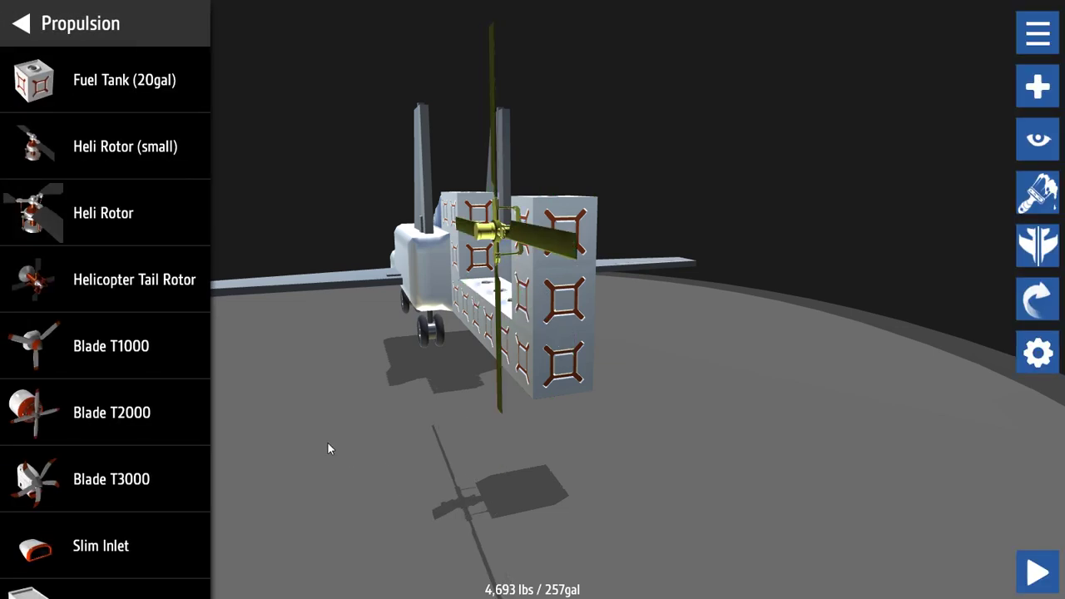
{"action": "left_click_drag", "start_coordinate": [290, 432], "coordinate": [417, 526]}
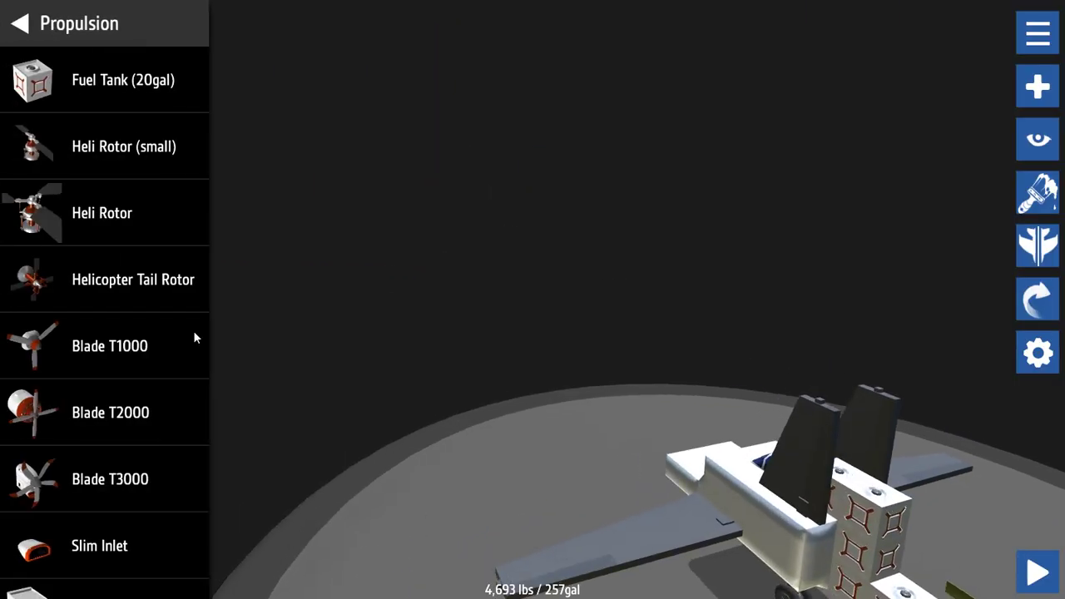
Add more Fuel Tank (20gal) parts atop the stack to raise it into a tower.
{"action": "left_click", "coordinate": [40, 97]}
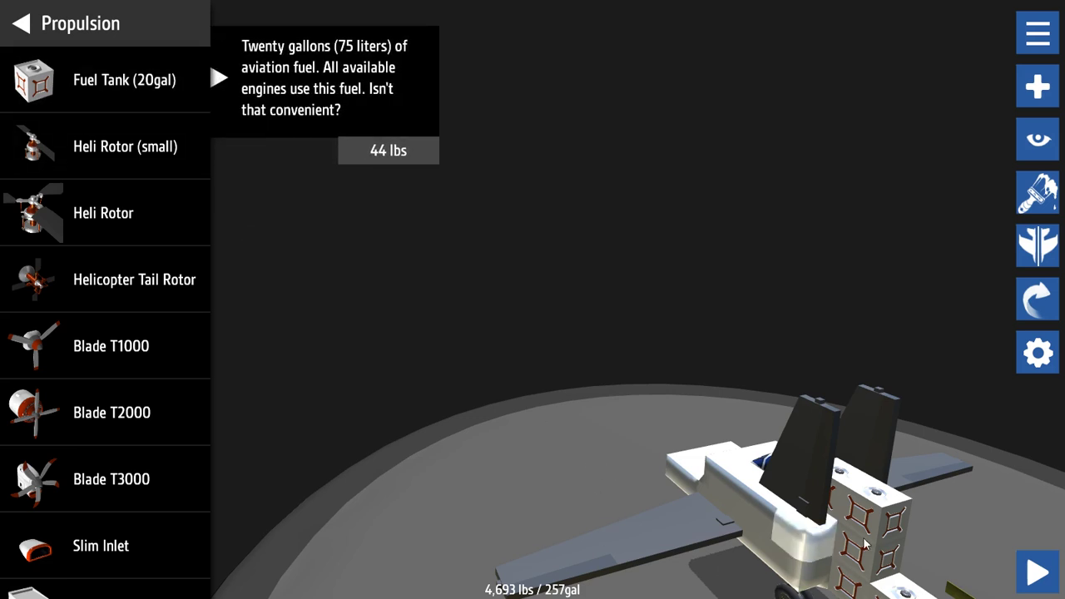
{"action": "left_click", "coordinate": [889, 520]}
{"action": "mouse_move", "coordinate": [889, 520]}
{"action": "left_mouse_down"}
{"action": "mouse_move", "coordinate": [869, 433]}
{"action": "mouse_move", "coordinate": [878, 411]}
{"action": "left_mouse_up"}
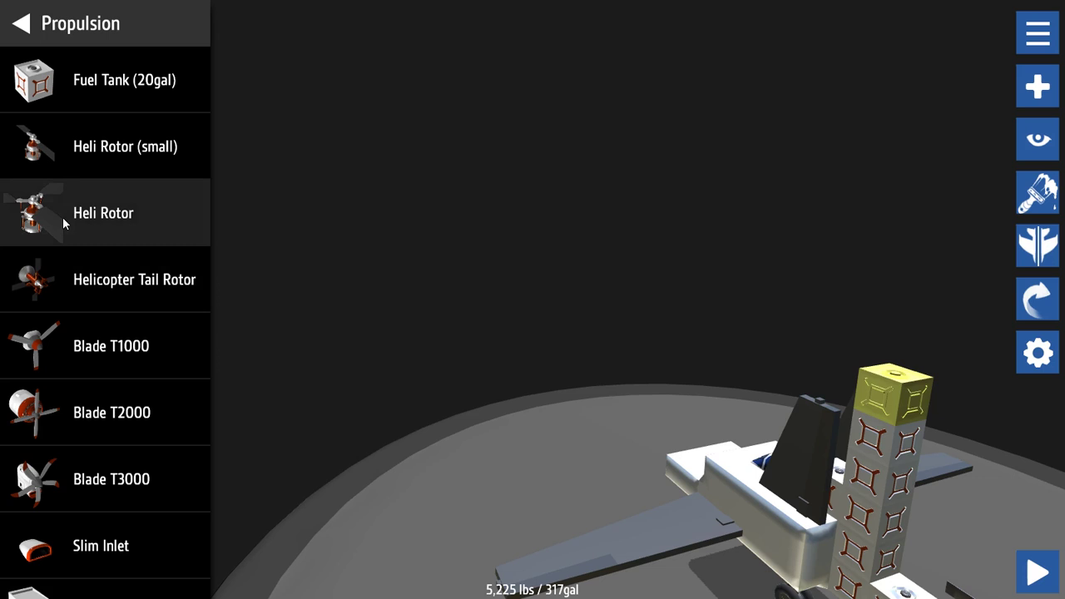
{"action": "left_click", "coordinate": [62, 217]}
Mount a main Heli Rotor on top of the fuel-tank tower.
{"action": "mouse_move", "coordinate": [137, 226]}
{"action": "left_mouse_down"}
{"action": "mouse_move", "coordinate": [696, 248]}
{"action": "mouse_move", "coordinate": [887, 381]}
{"action": "left_mouse_up"}
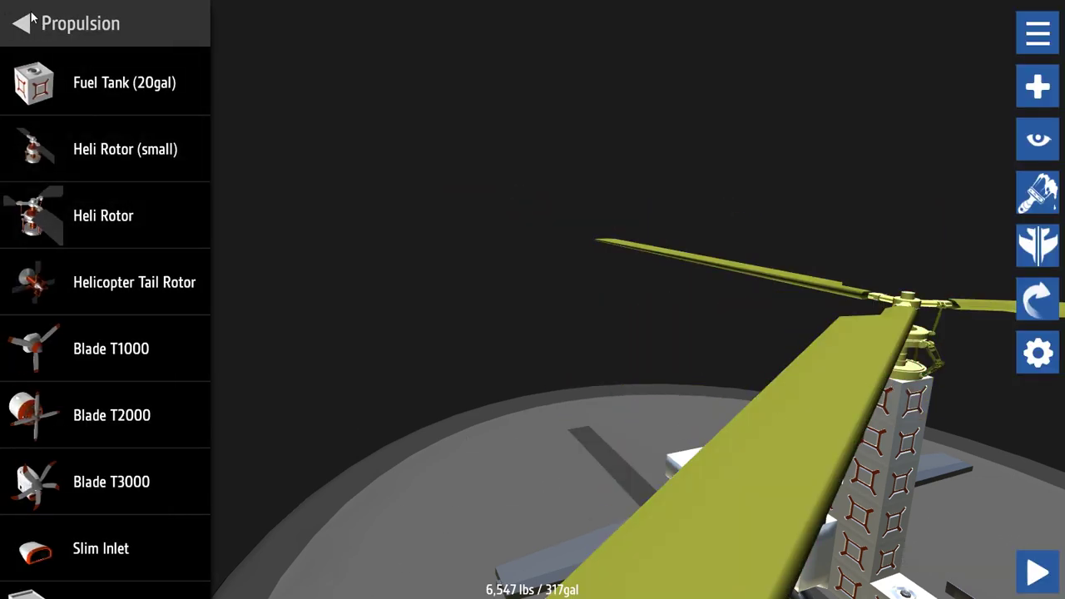
{"action": "mouse_move", "coordinate": [511, 282]}
{"action": "left_mouse_down"}
{"action": "mouse_move", "coordinate": [563, 409]}
{"action": "mouse_move", "coordinate": [583, 408]}
{"action": "left_mouse_up"}
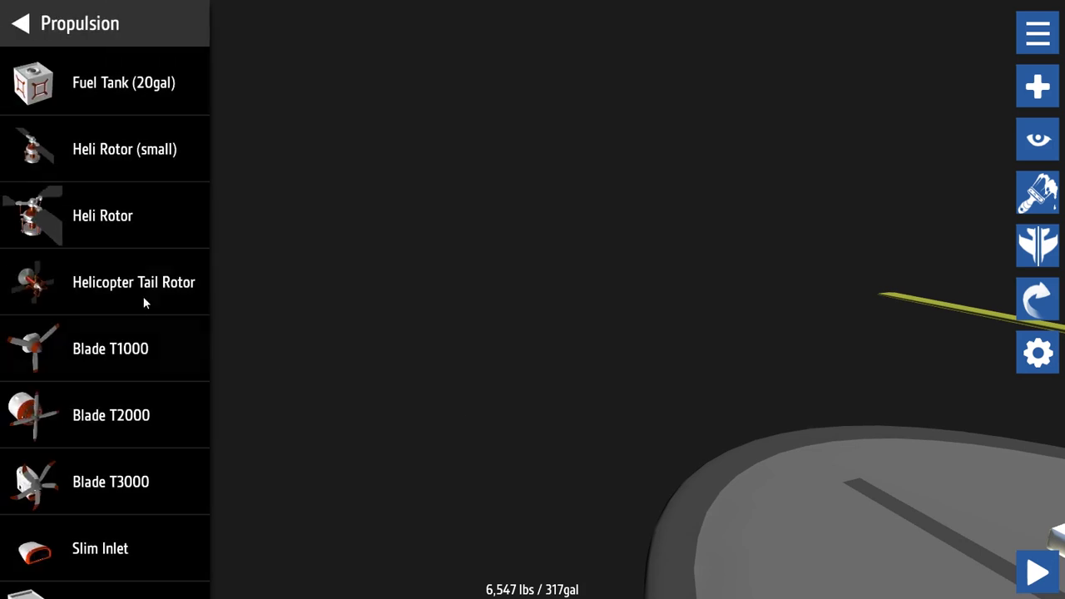
{"action": "mouse_move", "coordinate": [911, 523]}
{"action": "left_mouse_down"}
{"action": "mouse_move", "coordinate": [808, 488]}
{"action": "mouse_move", "coordinate": [956, 563]}
{"action": "mouse_move", "coordinate": [733, 528]}
{"action": "mouse_move", "coordinate": [833, 541]}
{"action": "mouse_move", "coordinate": [760, 468]}
{"action": "mouse_move", "coordinate": [890, 516]}
{"action": "mouse_move", "coordinate": [563, 352]}
{"action": "mouse_move", "coordinate": [629, 397]}
{"action": "left_mouse_up"}
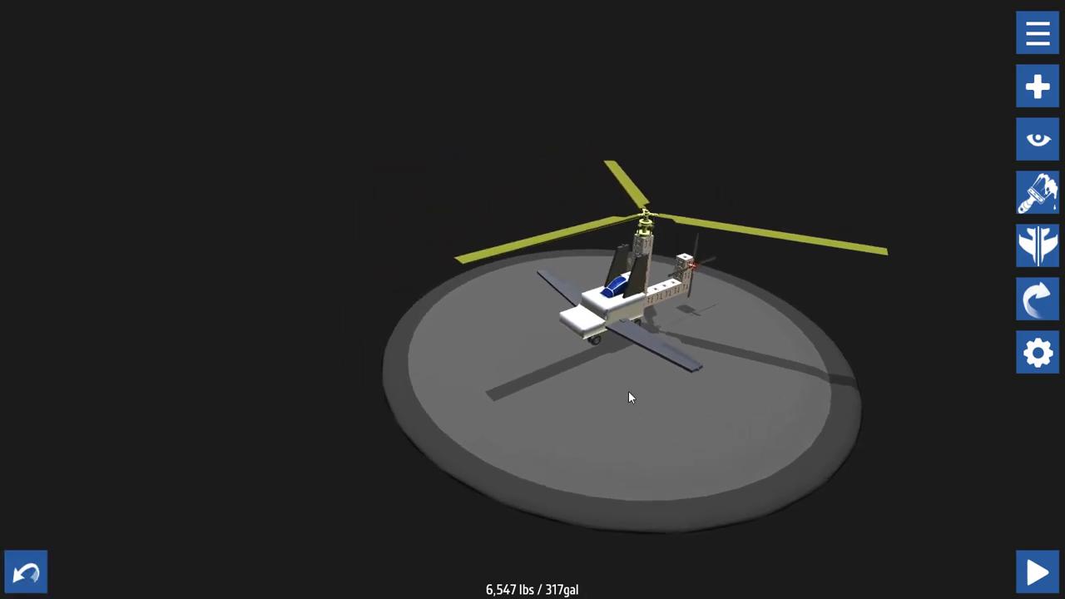
Fit a Blasto J90 jet engine against one side of the fuselage, replacing a trial BFE300.
{"action": "scroll", "coordinate": [105, 431], "scroll_direction": "down", "scroll_amount": 1}
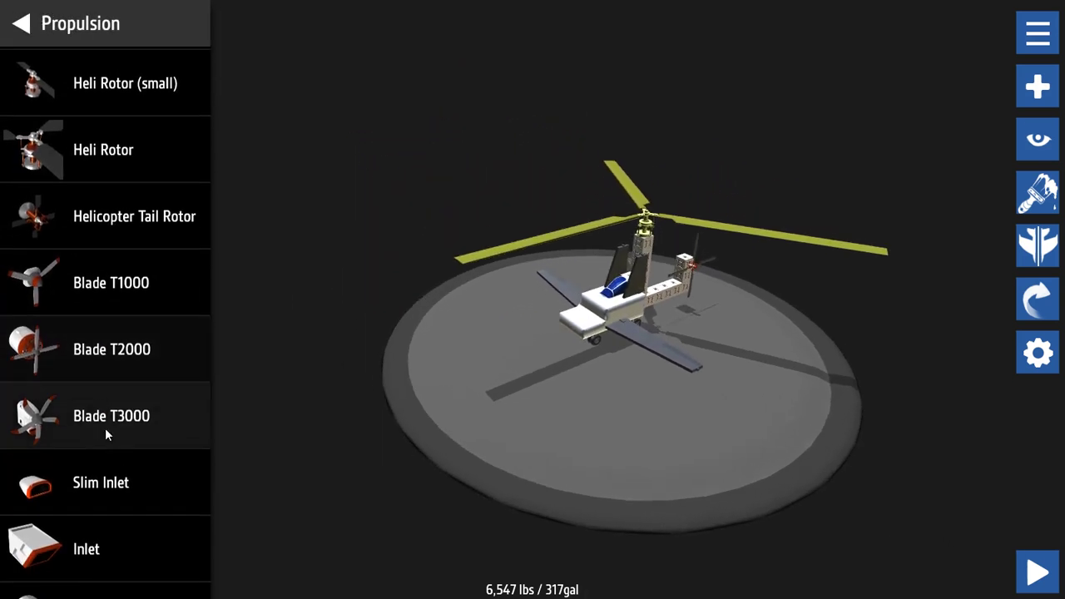
{"action": "scroll", "coordinate": [105, 427], "scroll_direction": "down", "scroll_amount": 4}
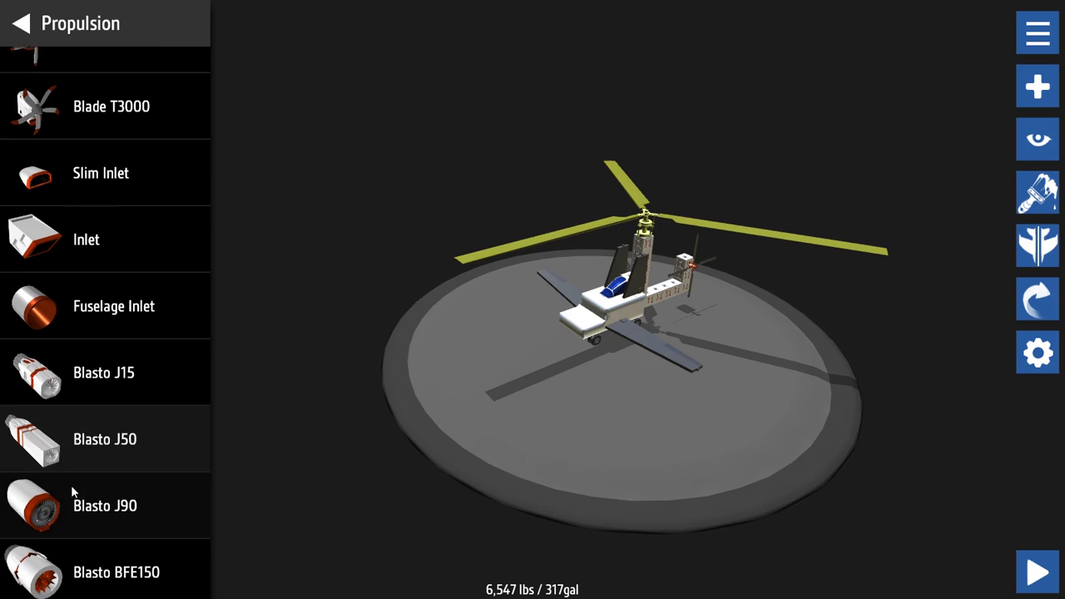
{"action": "scroll", "coordinate": [91, 463], "scroll_direction": "down", "scroll_amount": 1}
{"action": "scroll", "coordinate": [92, 496], "scroll_direction": "down", "scroll_amount": 3}
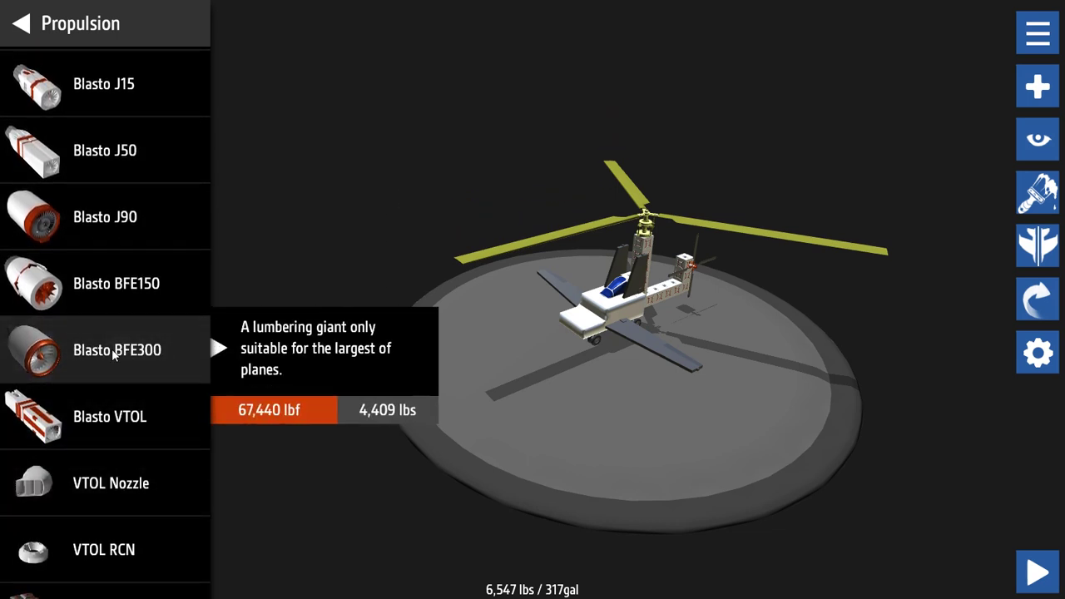
{"action": "left_click_drag", "start_coordinate": [180, 369], "coordinate": [528, 355]}
{"action": "mouse_move", "coordinate": [700, 348]}
{"action": "left_mouse_down"}
{"action": "mouse_move", "coordinate": [673, 324]}
{"action": "mouse_move", "coordinate": [616, 311]}
{"action": "left_mouse_up"}
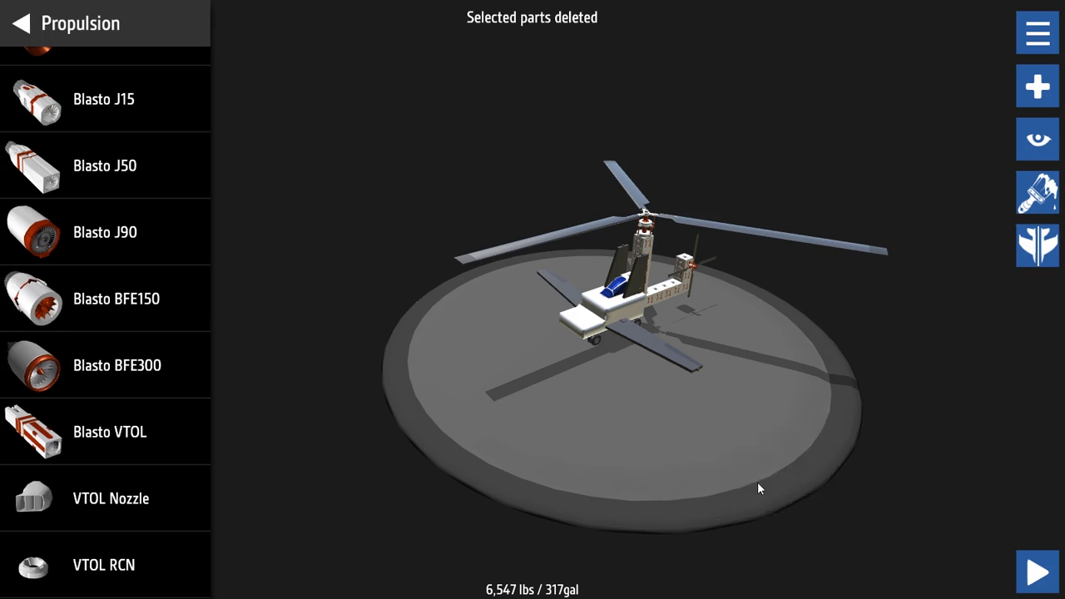
{"action": "mouse_move", "coordinate": [183, 234]}
{"action": "left_mouse_down"}
{"action": "mouse_move", "coordinate": [105, 221]}
{"action": "mouse_move", "coordinate": [564, 316]}
{"action": "left_mouse_up"}
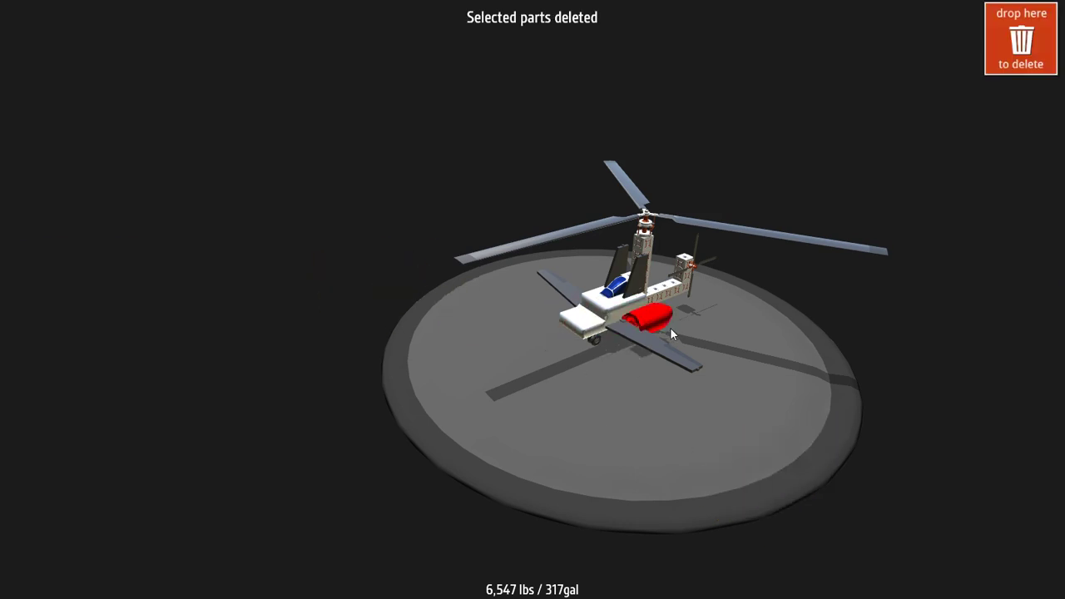
{"action": "left_click_drag", "start_coordinate": [635, 329], "coordinate": [638, 333]}
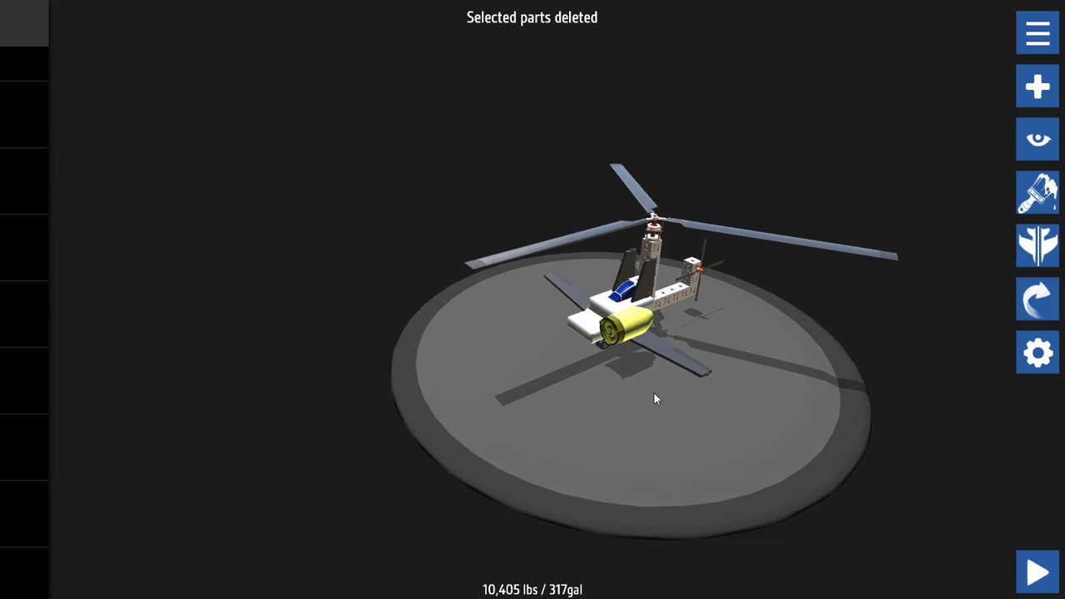
Attach a second Blasto J90 jet engine to the other side of the fuselage.
{"action": "mouse_move", "coordinate": [654, 397]}
{"action": "left_mouse_down"}
{"action": "mouse_move", "coordinate": [763, 404]}
{"action": "mouse_move", "coordinate": [387, 409]}
{"action": "mouse_move", "coordinate": [442, 395]}
{"action": "mouse_move", "coordinate": [590, 388]}
{"action": "left_mouse_up"}
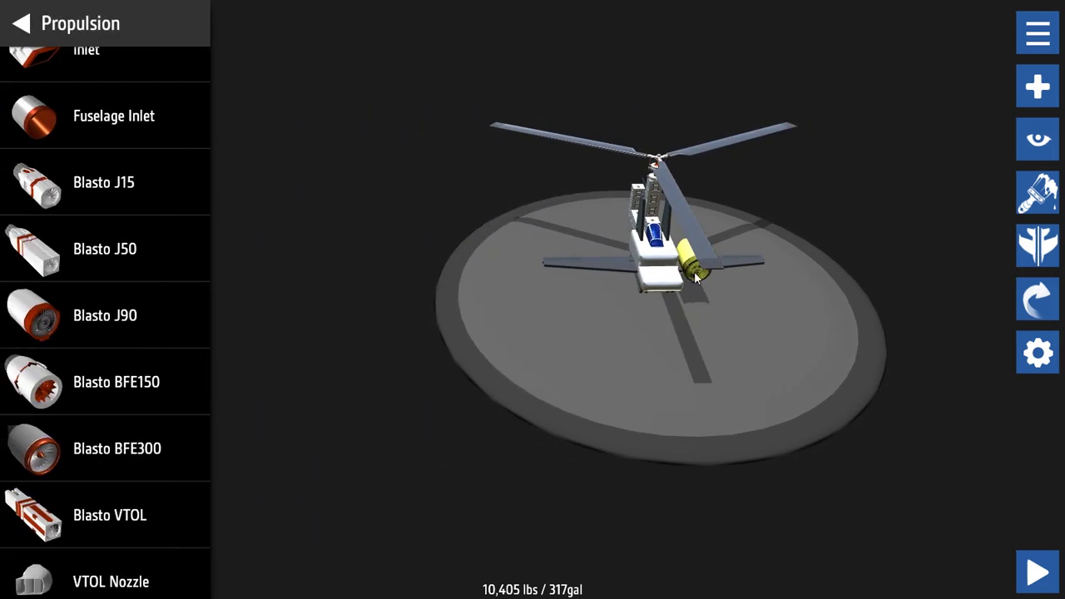
{"action": "left_click_drag", "start_coordinate": [695, 279], "coordinate": [628, 274]}
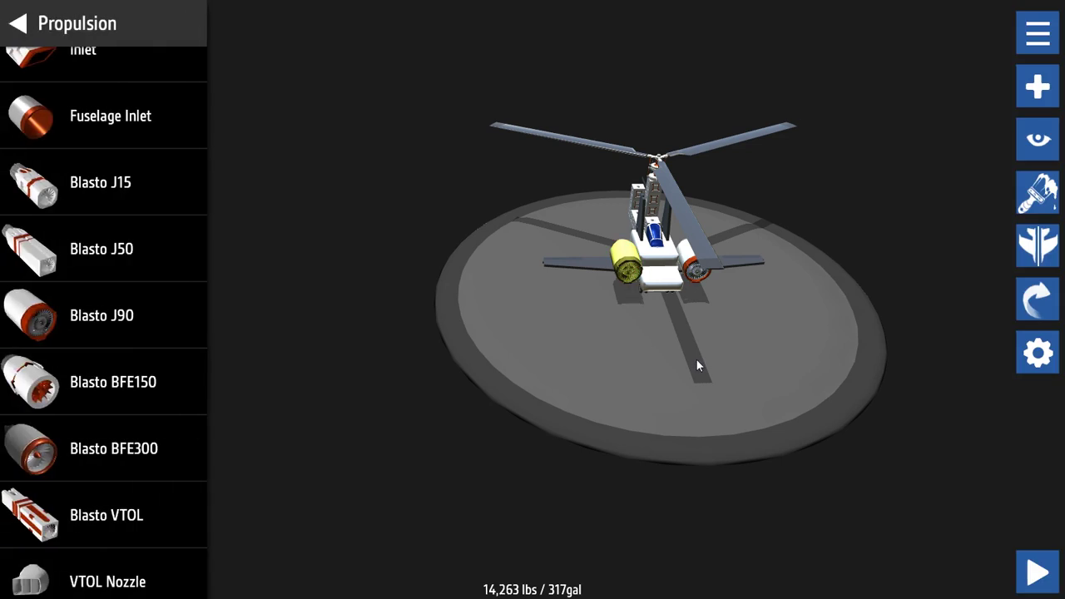
{"action": "mouse_move", "coordinate": [697, 359]}
{"action": "left_mouse_down"}
{"action": "mouse_move", "coordinate": [616, 369]}
{"action": "mouse_move", "coordinate": [784, 400]}
{"action": "mouse_move", "coordinate": [699, 379]}
{"action": "mouse_move", "coordinate": [692, 320]}
{"action": "left_mouse_up"}
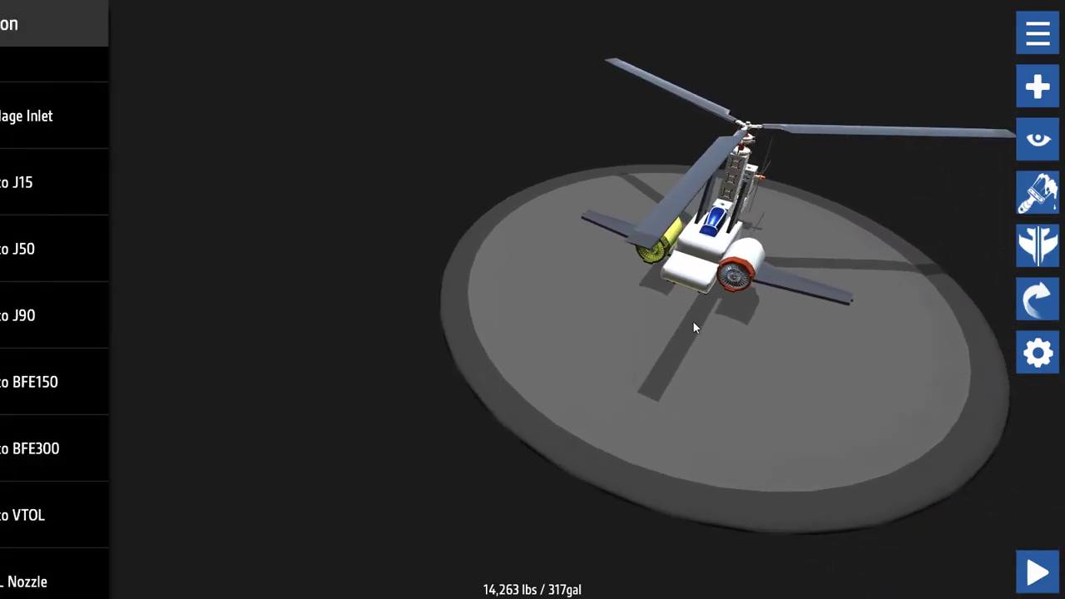
{"action": "left_click", "coordinate": [16, 23]}
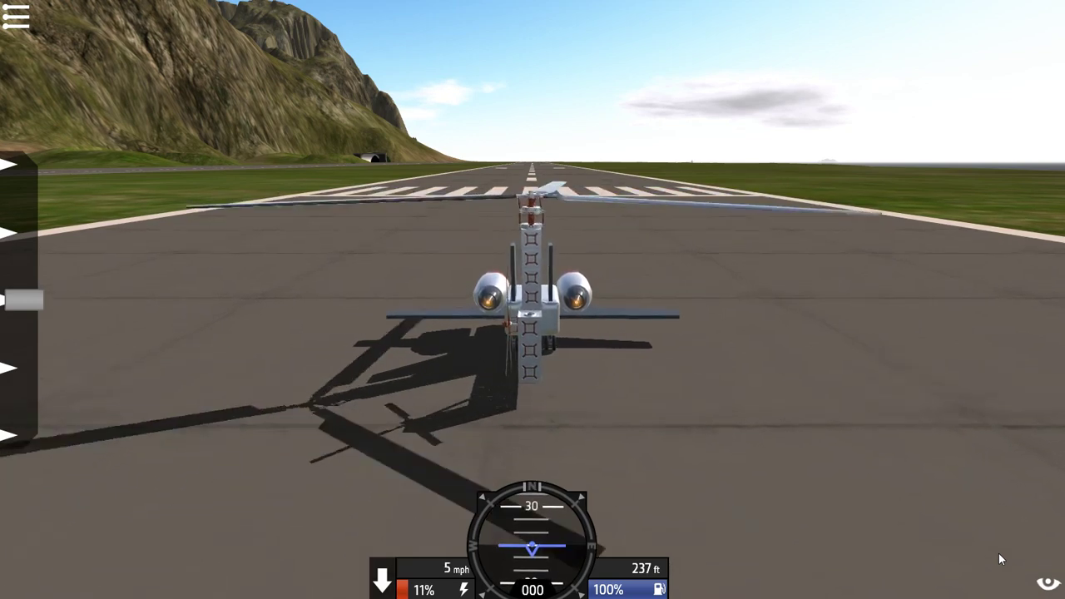
Run the gyrocopter up to full throttle down the runway and bank hard right.
{"action": "key", "text": "shift"}
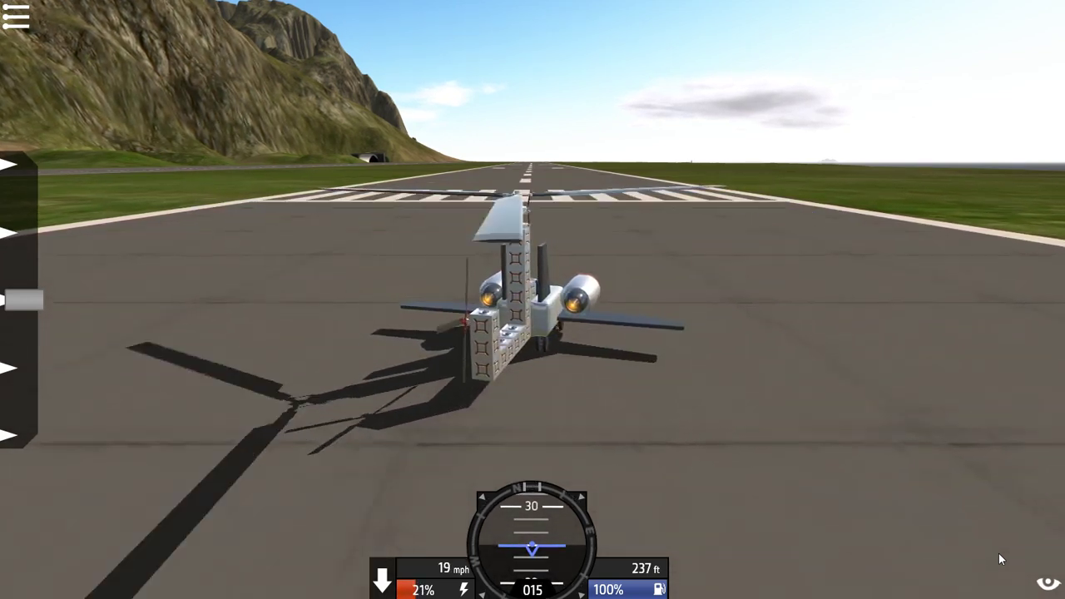
{"action": "key", "text": "shift"}
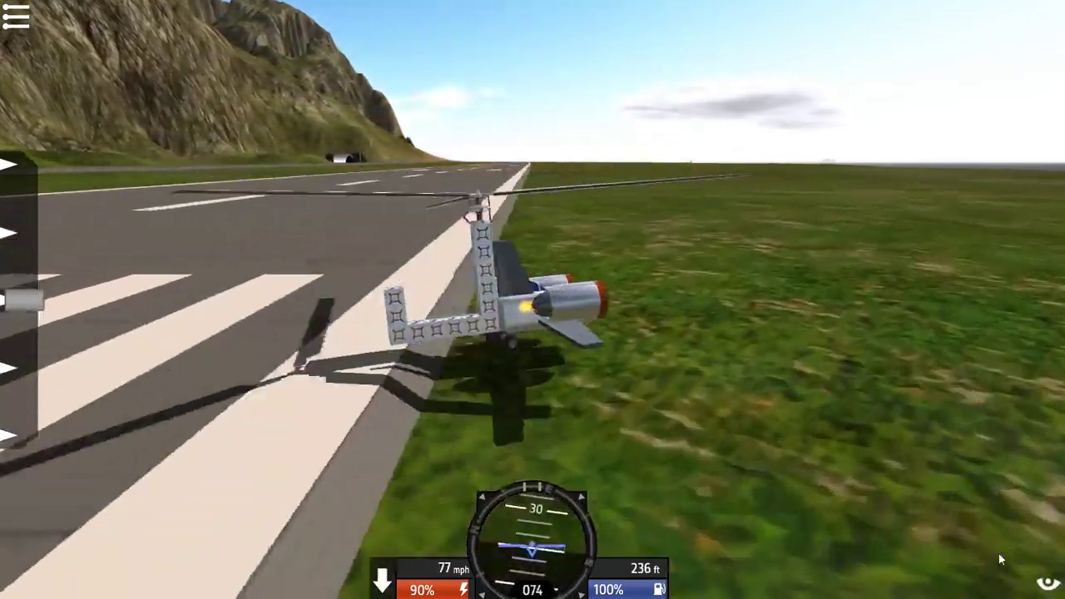
{"action": "key", "text": "ctrl"}
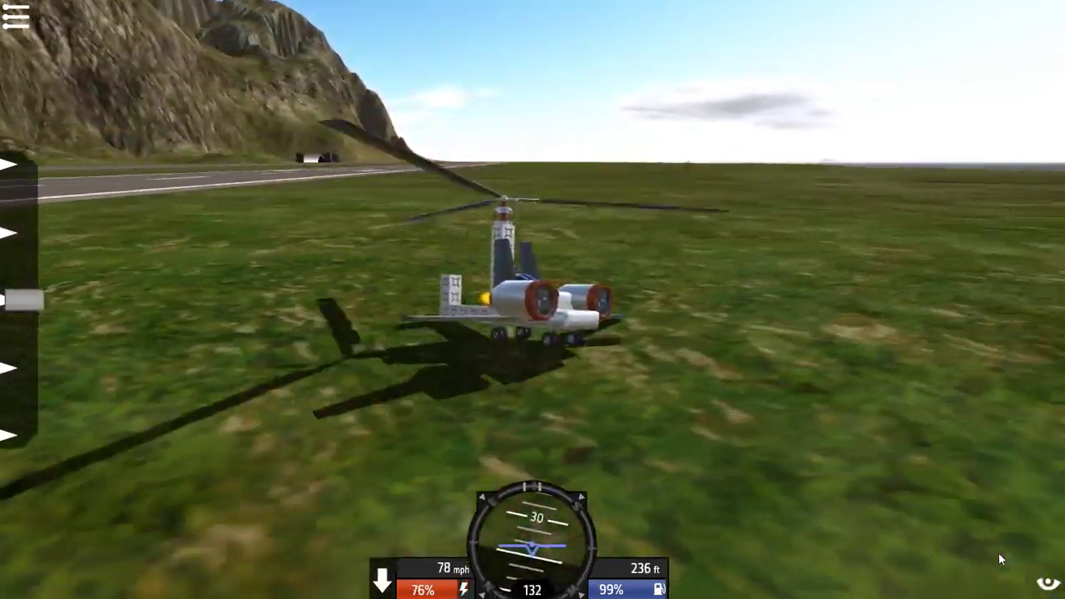
{"action": "key", "text": "shift"}
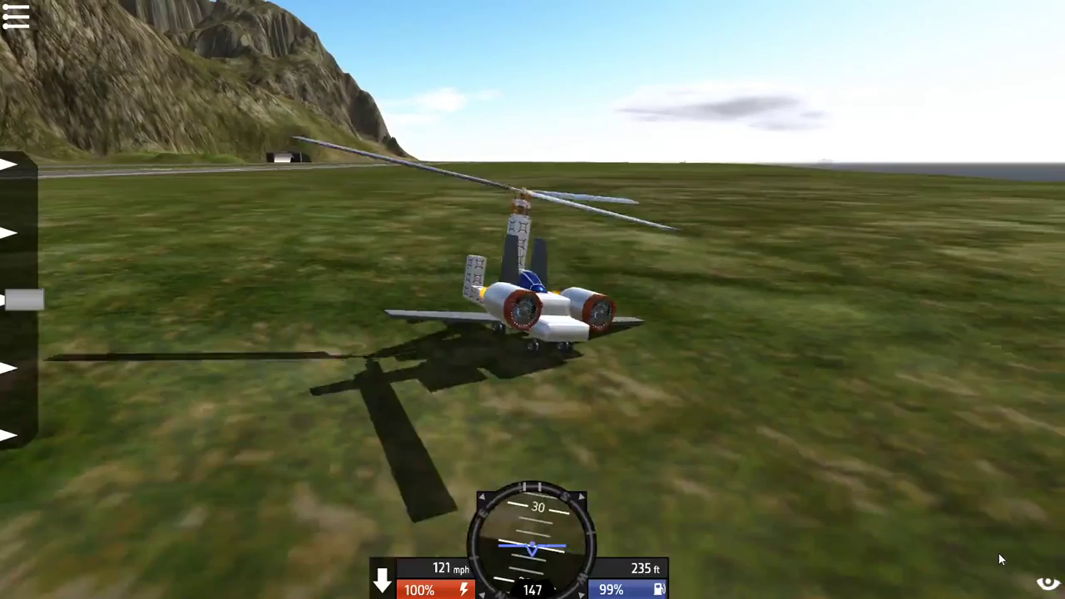
{"action": "key", "text": "d"}
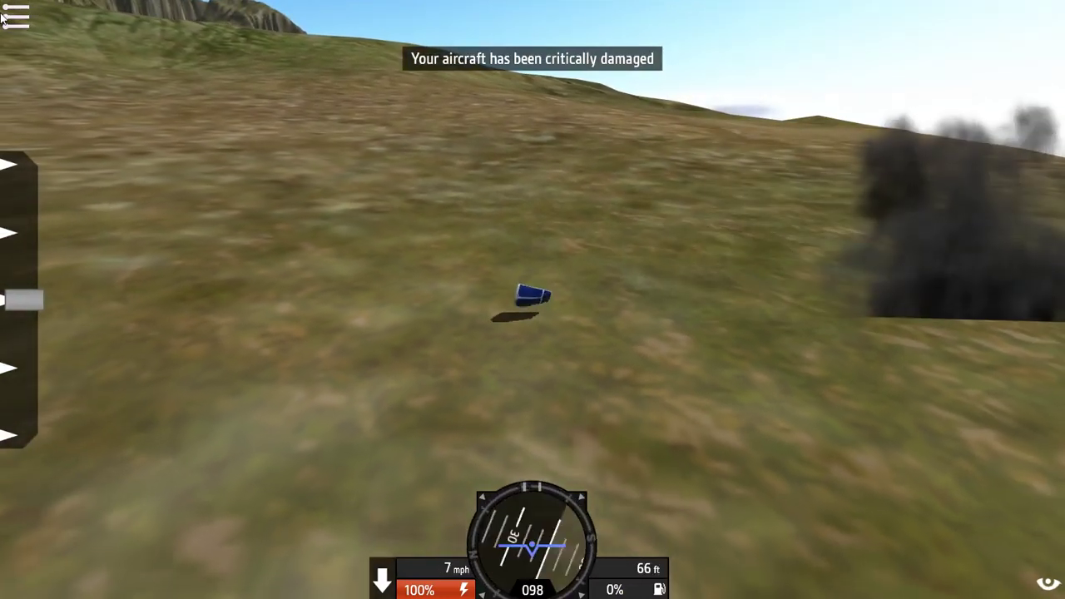
Use Restart Here to respawn the wreck, fly on, then cut throttle to 0%.
{"action": "left_click", "coordinate": [15, 15]}
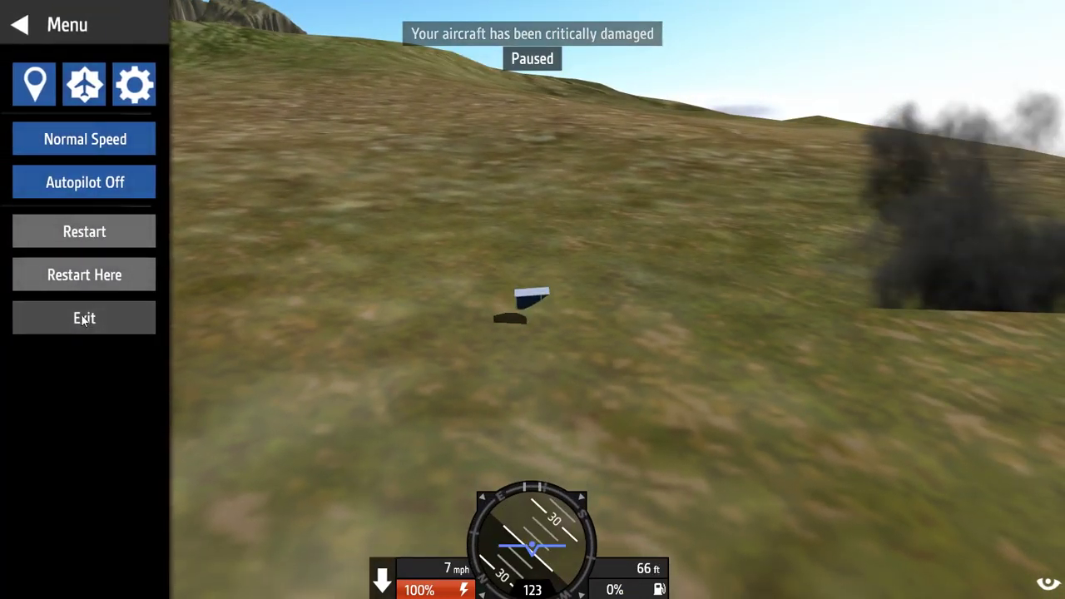
{"action": "left_click", "coordinate": [94, 280]}
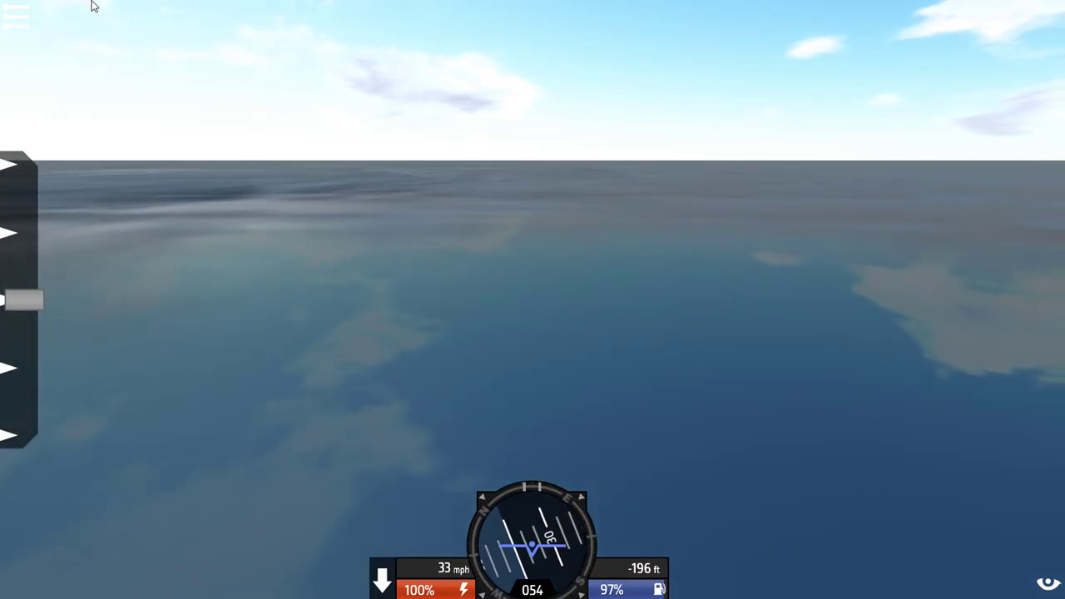
{"action": "key", "text": "ctrl"}
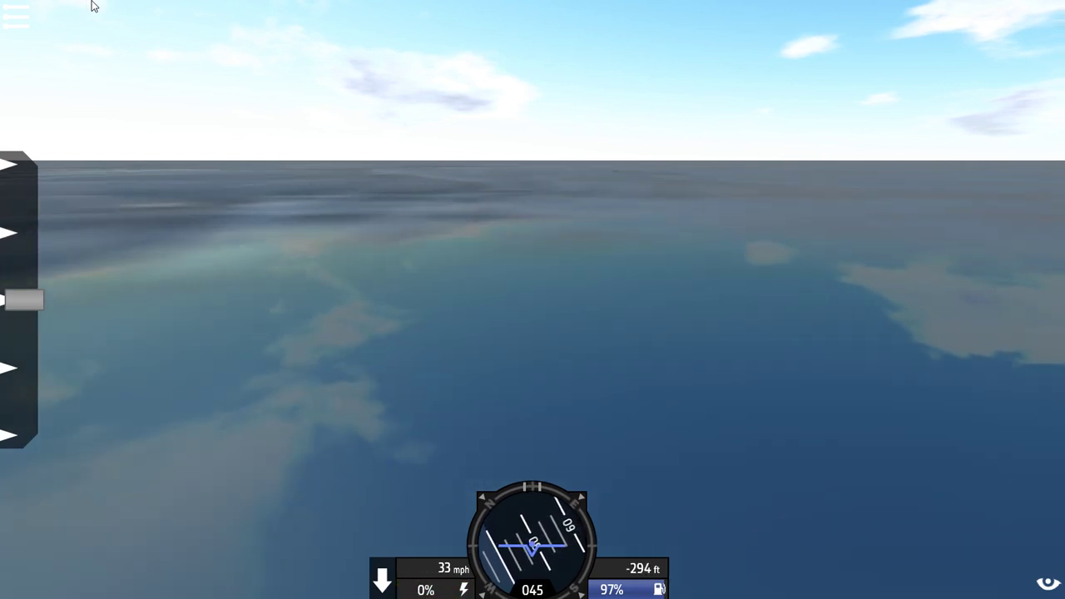
Exit the flight test back to the designer.
{"action": "left_click", "coordinate": [8, 11]}
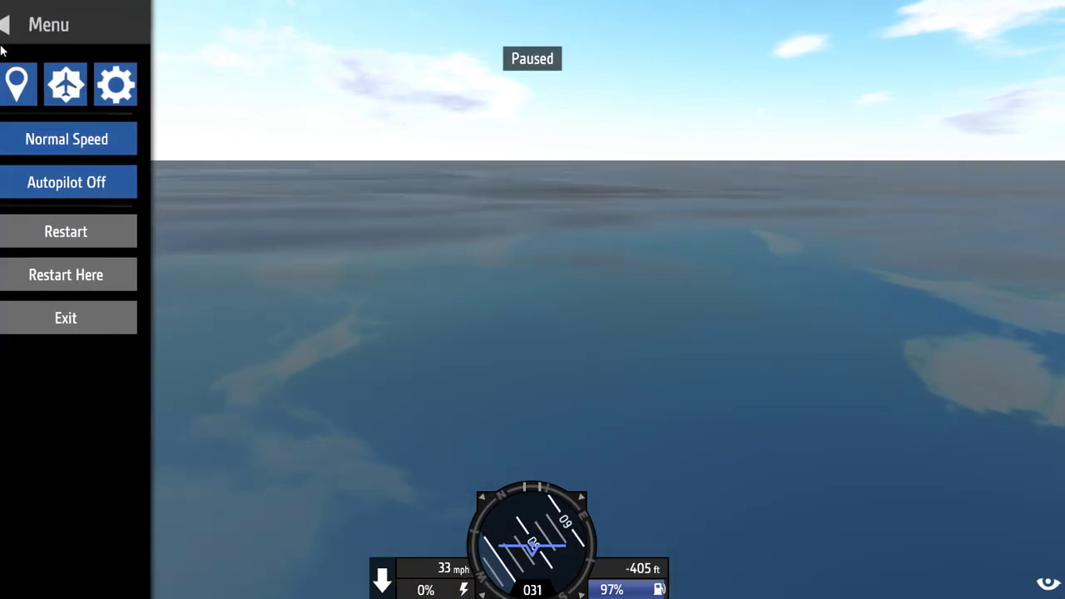
{"action": "left_click", "coordinate": [84, 319]}
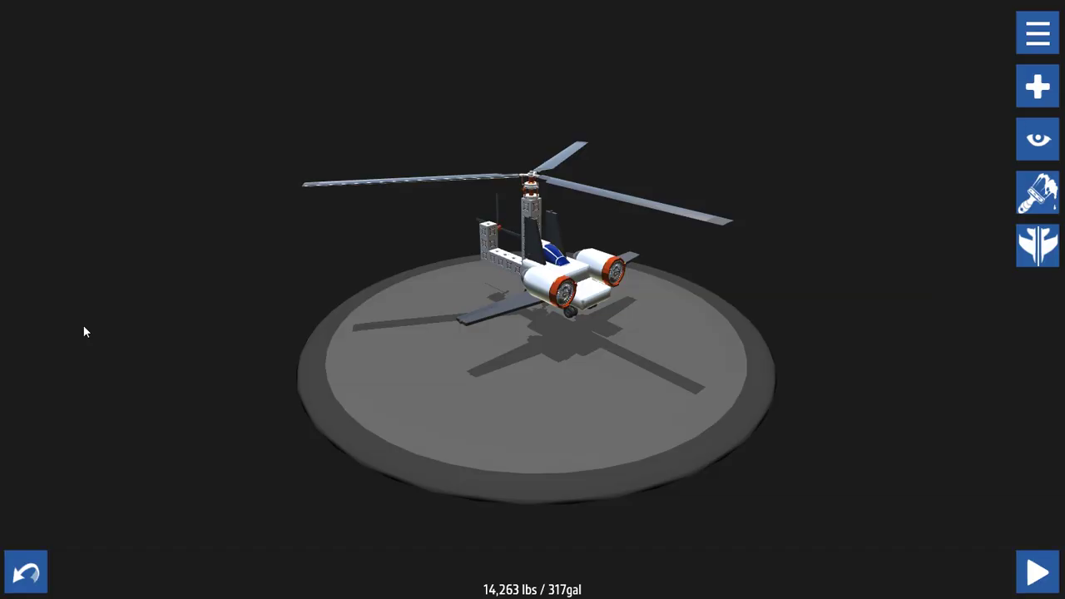
{"action": "mouse_move", "coordinate": [616, 404]}
{"action": "left_mouse_down"}
{"action": "mouse_move", "coordinate": [756, 392]}
{"action": "mouse_move", "coordinate": [774, 435]}
{"action": "mouse_move", "coordinate": [613, 407]}
{"action": "mouse_move", "coordinate": [852, 397]}
{"action": "mouse_move", "coordinate": [564, 330]}
{"action": "mouse_move", "coordinate": [663, 402]}
{"action": "mouse_move", "coordinate": [577, 277]}
{"action": "left_mouse_up"}
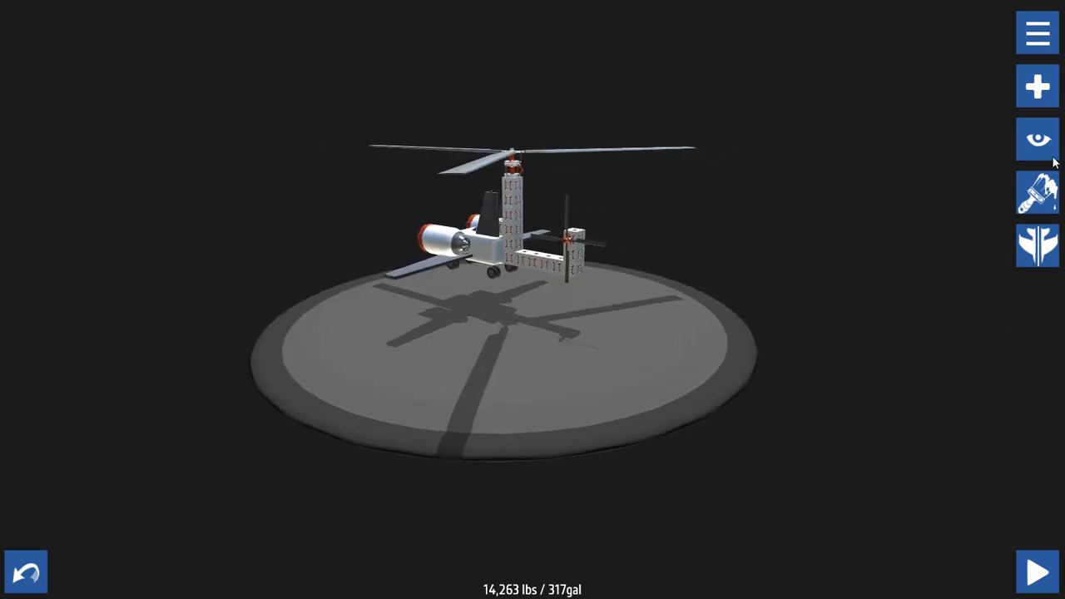
Attach a landing gear part to the aircraft body and reposition it.
{"action": "left_click", "coordinate": [1051, 104]}
{"action": "left_click", "coordinate": [120, 283]}
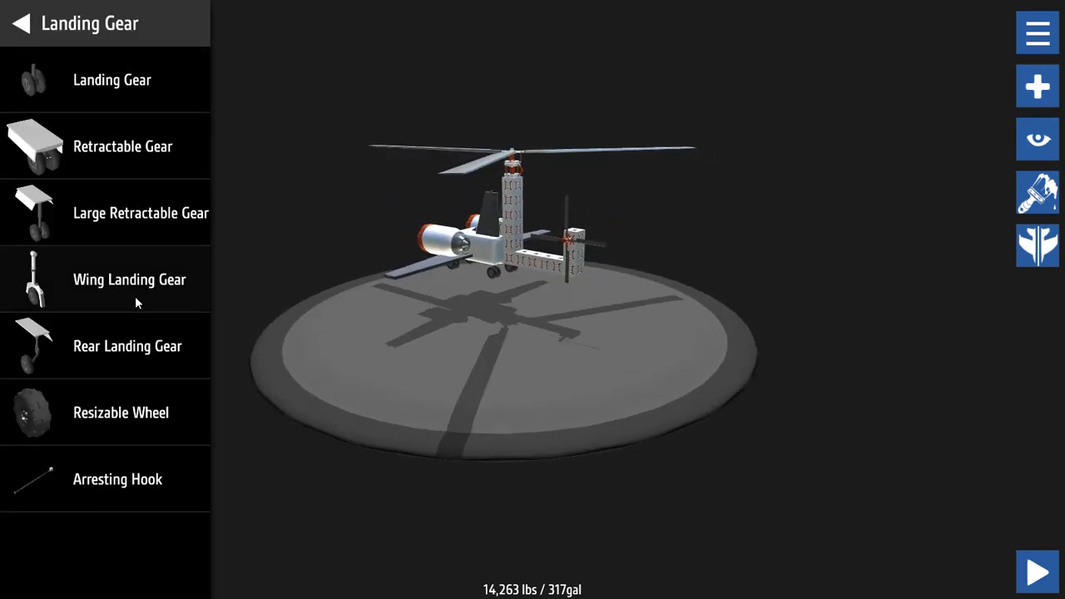
{"action": "mouse_move", "coordinate": [138, 78]}
{"action": "left_mouse_down"}
{"action": "mouse_move", "coordinate": [352, 244]}
{"action": "mouse_move", "coordinate": [132, 104]}
{"action": "mouse_move", "coordinate": [369, 247]}
{"action": "left_mouse_up"}
{"action": "mouse_move", "coordinate": [579, 326]}
{"action": "left_mouse_down"}
{"action": "mouse_move", "coordinate": [594, 326]}
{"action": "mouse_move", "coordinate": [417, 220]}
{"action": "mouse_move", "coordinate": [397, 238]}
{"action": "mouse_move", "coordinate": [349, 171]}
{"action": "left_mouse_up"}
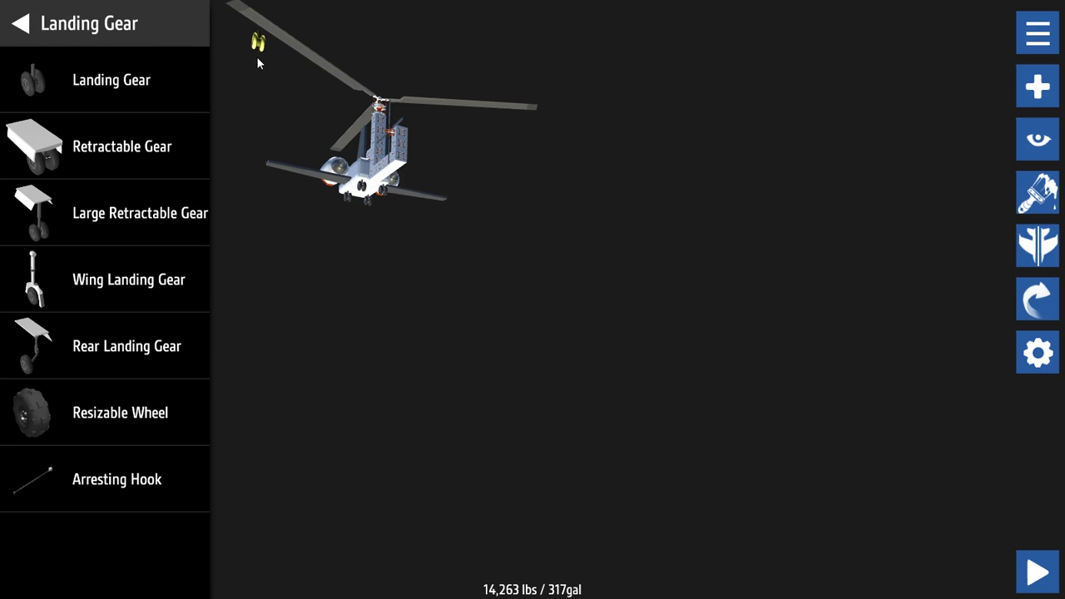
{"action": "mouse_move", "coordinate": [272, 54]}
{"action": "left_mouse_down"}
{"action": "mouse_move", "coordinate": [399, 167]}
{"action": "mouse_move", "coordinate": [424, 241]}
{"action": "mouse_move", "coordinate": [518, 366]}
{"action": "mouse_move", "coordinate": [440, 380]}
{"action": "mouse_move", "coordinate": [568, 441]}
{"action": "mouse_move", "coordinate": [542, 444]}
{"action": "mouse_move", "coordinate": [585, 416]}
{"action": "mouse_move", "coordinate": [566, 471]}
{"action": "left_mouse_up"}
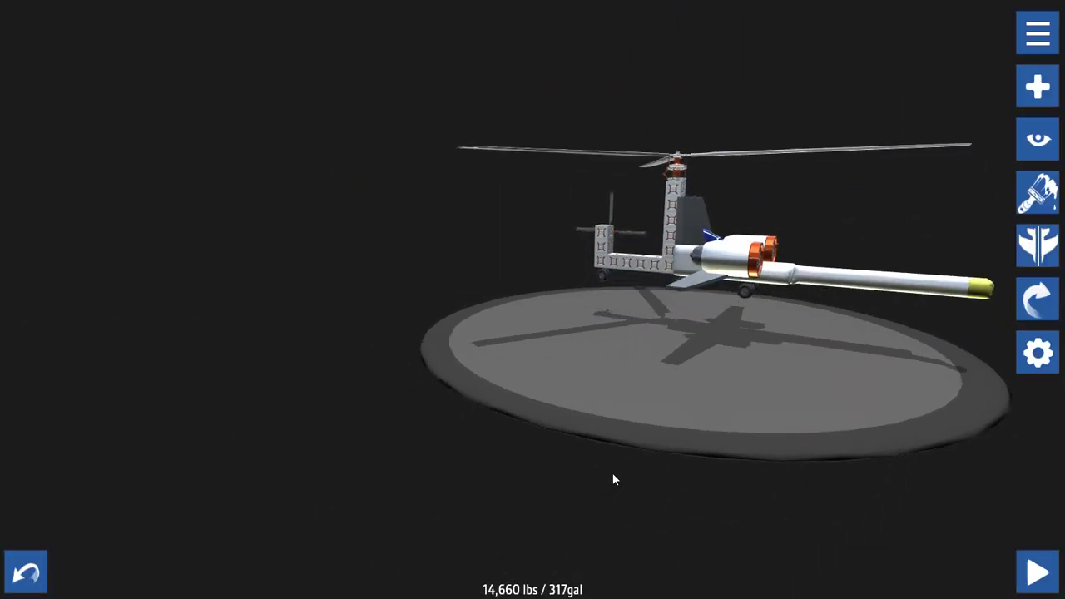
Lower the boom's end block into place.
{"action": "mouse_move", "coordinate": [691, 428]}
{"action": "left_mouse_down"}
{"action": "mouse_move", "coordinate": [564, 438]}
{"action": "mouse_move", "coordinate": [685, 452]}
{"action": "left_mouse_up"}
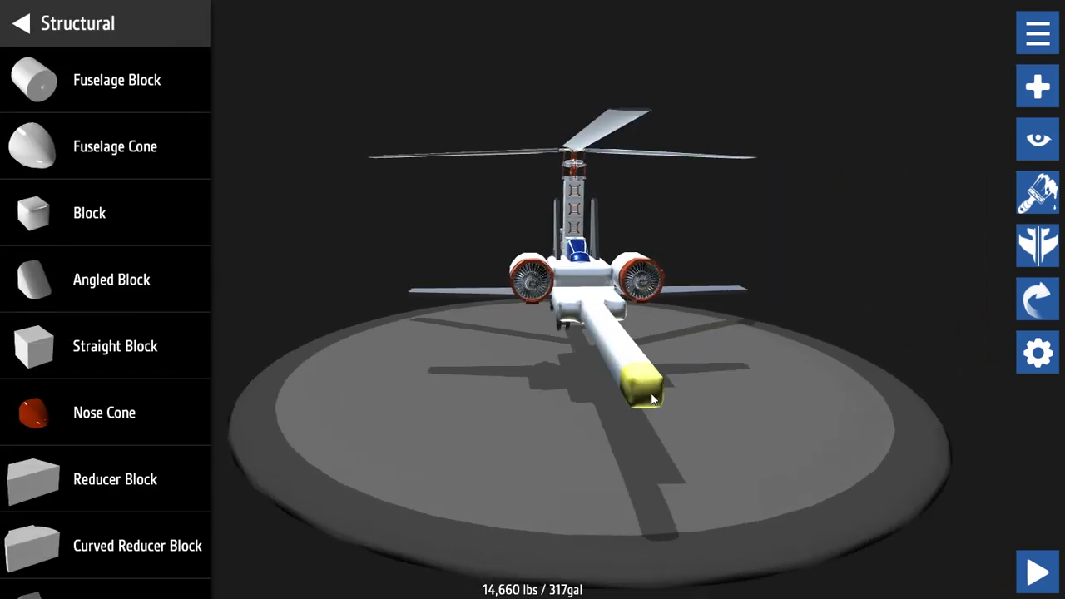
{"action": "left_click_drag", "start_coordinate": [648, 393], "coordinate": [666, 441]}
{"action": "left_click_drag", "start_coordinate": [560, 464], "coordinate": [983, 476]}
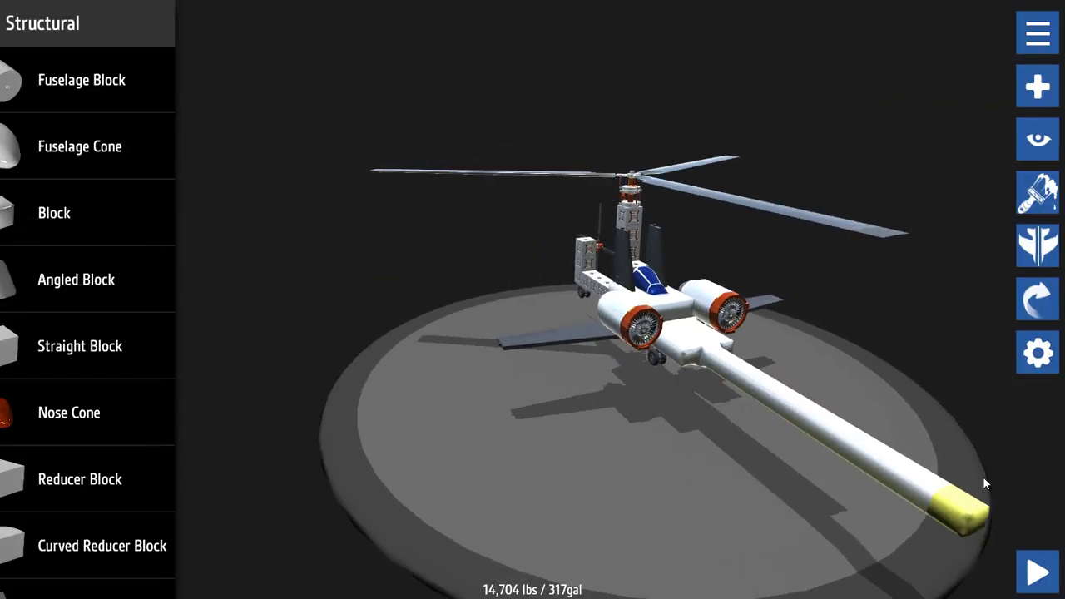
{"action": "left_click_drag", "start_coordinate": [817, 505], "coordinate": [954, 497]}
{"action": "mouse_move", "coordinate": [904, 471]}
{"action": "left_mouse_down"}
{"action": "mouse_move", "coordinate": [713, 442]}
{"action": "mouse_move", "coordinate": [637, 502]}
{"action": "mouse_move", "coordinate": [439, 532]}
{"action": "mouse_move", "coordinate": [593, 516]}
{"action": "left_mouse_up"}
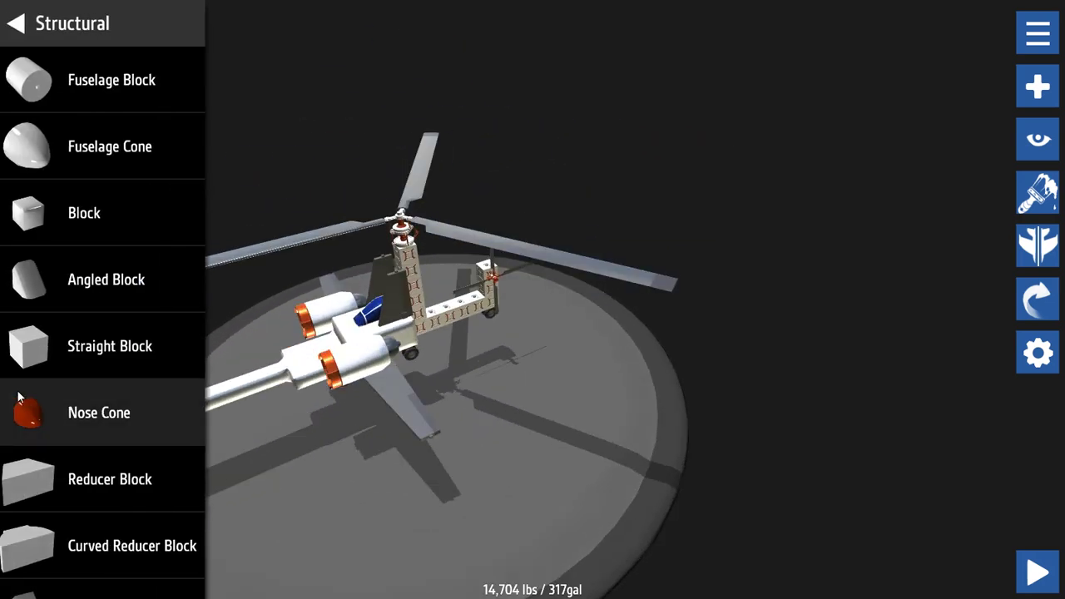
{"action": "mouse_move", "coordinate": [373, 518]}
{"action": "left_mouse_down"}
{"action": "mouse_move", "coordinate": [449, 503]}
{"action": "mouse_move", "coordinate": [420, 458]}
{"action": "mouse_move", "coordinate": [419, 344]}
{"action": "left_mouse_up"}
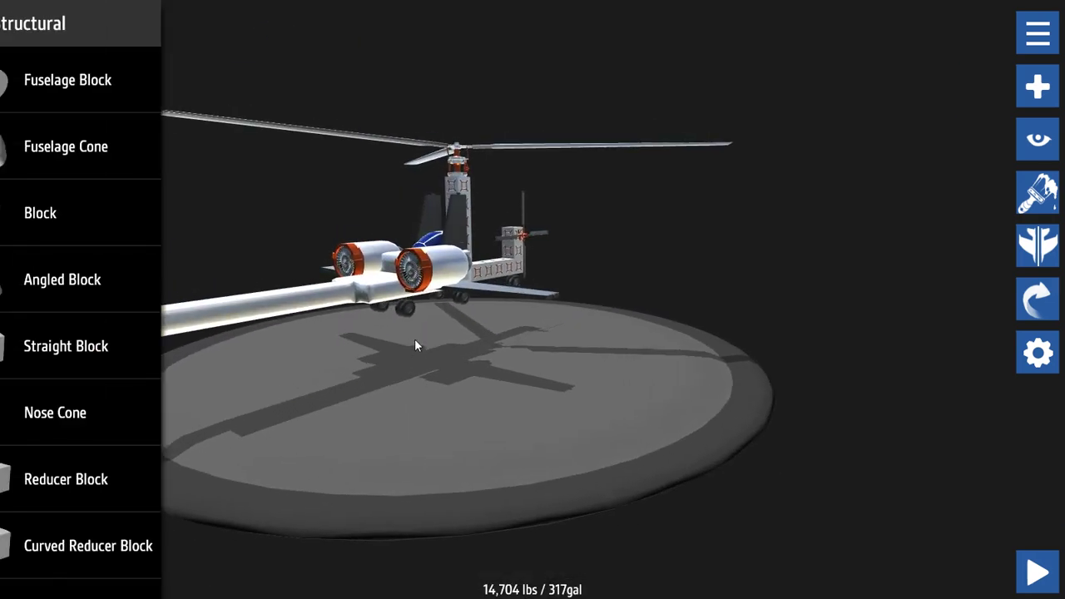
Build up an upright column at the boom's end, moving the yellow cap to its top.
{"action": "mouse_move", "coordinate": [387, 281]}
{"action": "left_mouse_down"}
{"action": "mouse_move", "coordinate": [440, 297]}
{"action": "mouse_move", "coordinate": [384, 294]}
{"action": "left_mouse_up"}
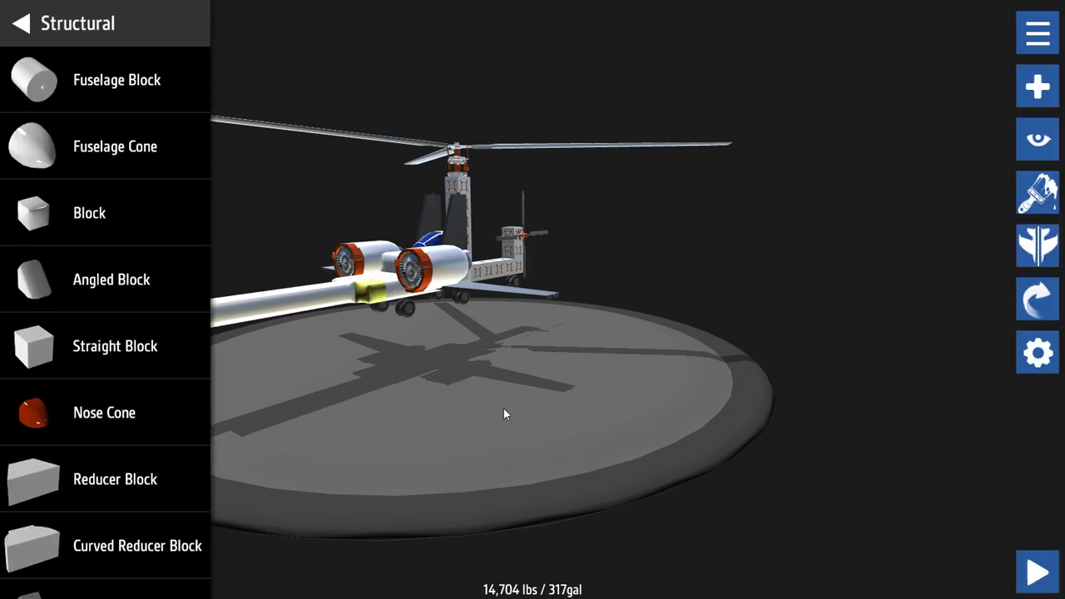
{"action": "left_click_drag", "start_coordinate": [318, 432], "coordinate": [366, 443]}
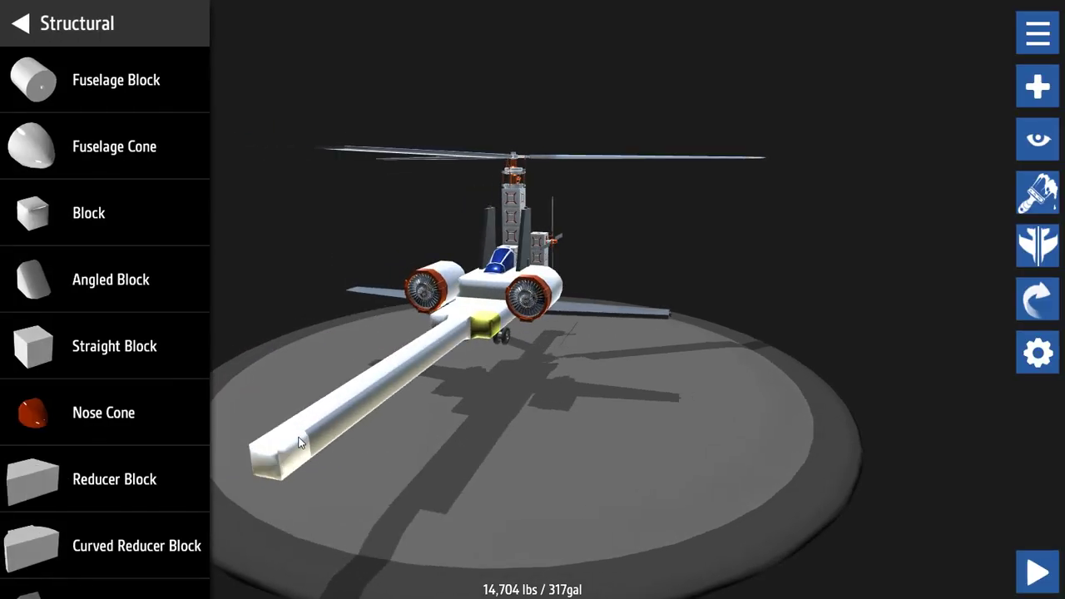
{"action": "left_click_drag", "start_coordinate": [287, 442], "coordinate": [287, 450]}
{"action": "left_click_drag", "start_coordinate": [404, 471], "coordinate": [248, 522]}
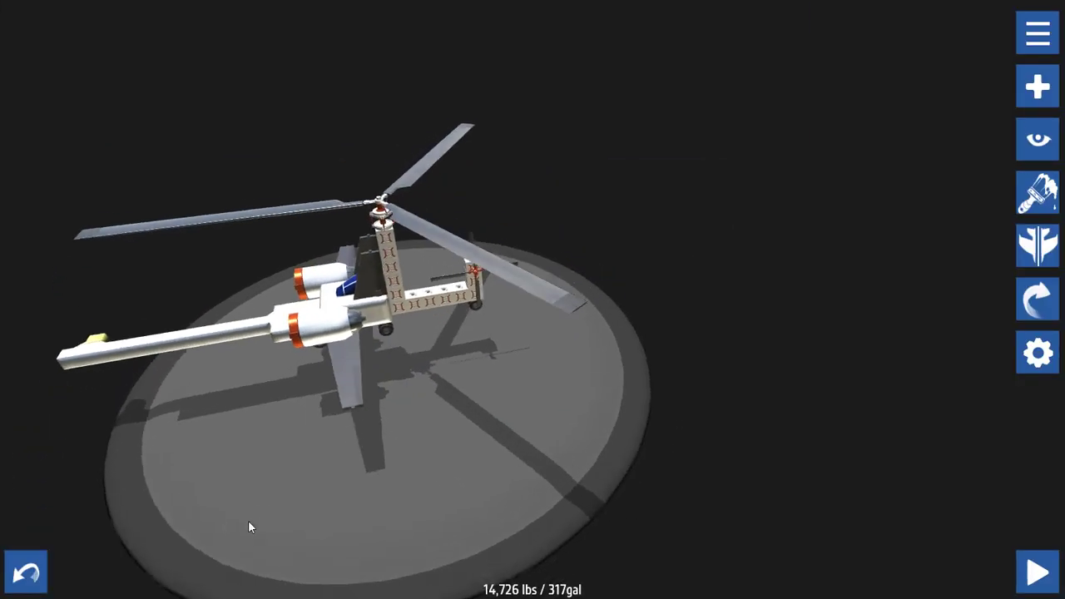
{"action": "left_click_drag", "start_coordinate": [336, 426], "coordinate": [555, 357]}
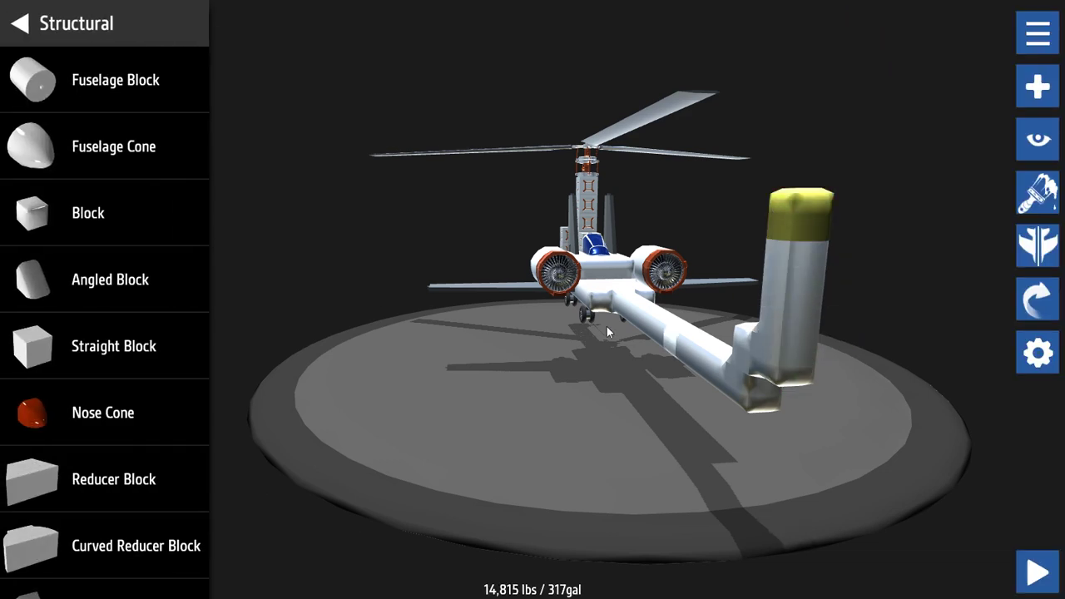
{"action": "mouse_move", "coordinate": [607, 327]}
{"action": "left_mouse_down"}
{"action": "mouse_move", "coordinate": [638, 331]}
{"action": "mouse_move", "coordinate": [789, 298]}
{"action": "mouse_move", "coordinate": [754, 338]}
{"action": "mouse_move", "coordinate": [709, 335]}
{"action": "mouse_move", "coordinate": [742, 333]}
{"action": "mouse_move", "coordinate": [688, 376]}
{"action": "mouse_move", "coordinate": [622, 385]}
{"action": "left_mouse_up"}
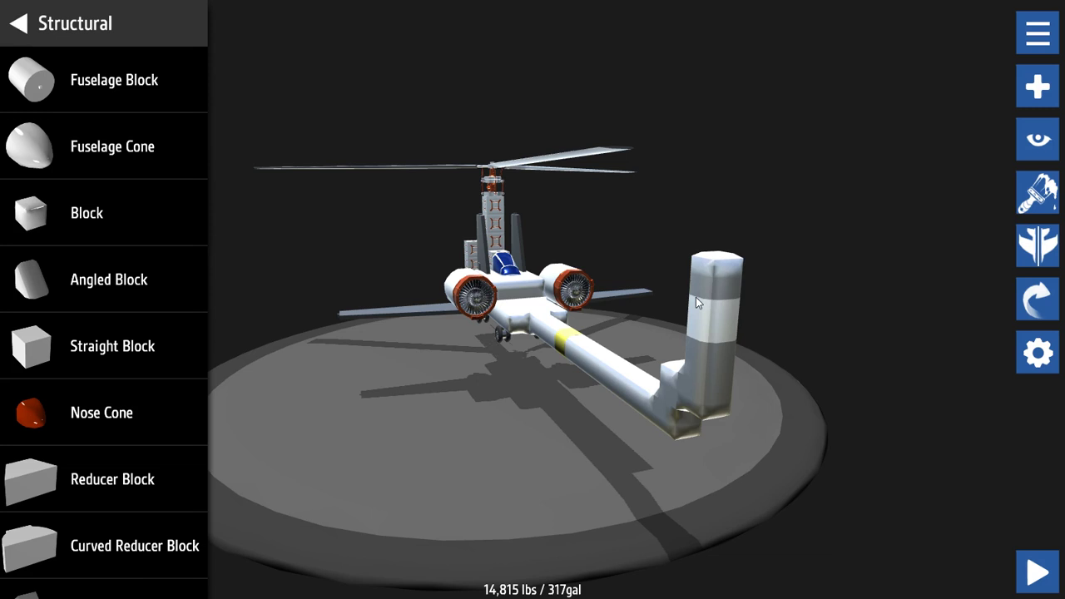
{"action": "left_click_drag", "start_coordinate": [705, 275], "coordinate": [715, 130]}
Mount a second Heli Rotor on top of the boom-end tower.
{"action": "left_click", "coordinate": [37, 40]}
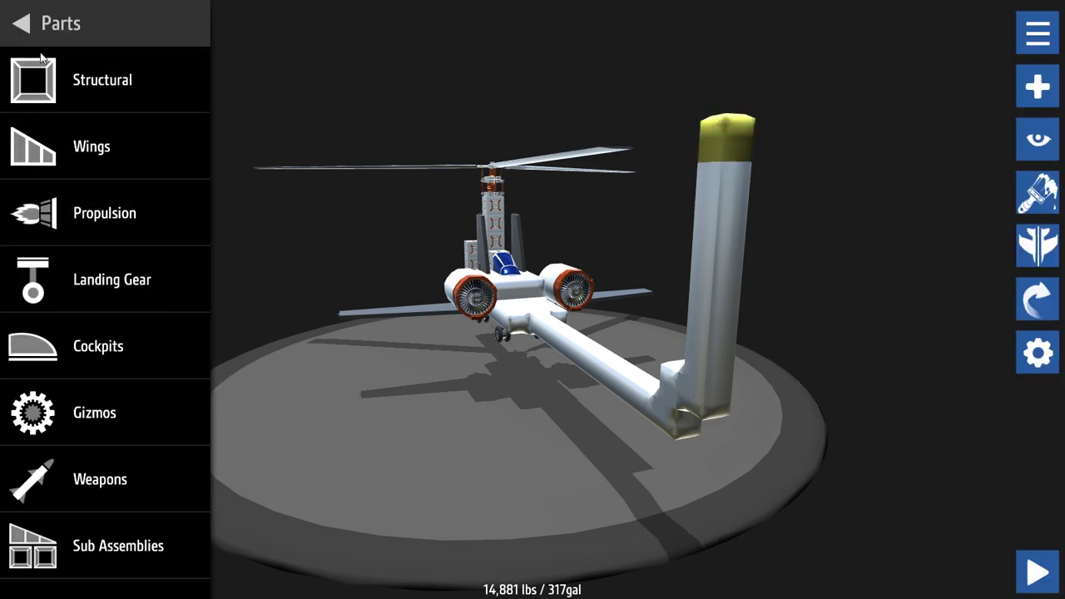
{"action": "left_click", "coordinate": [109, 223]}
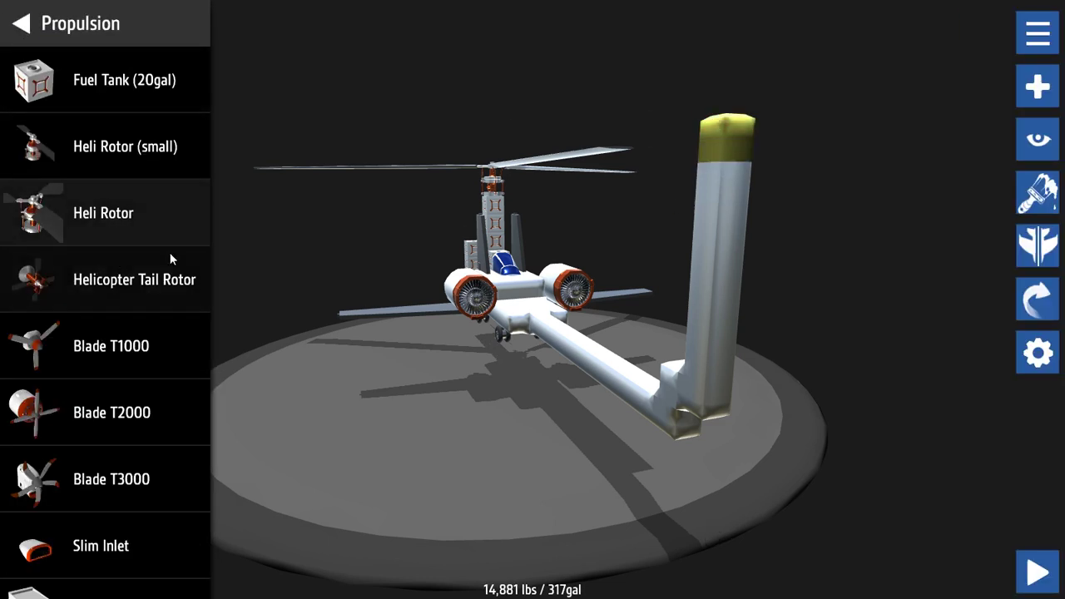
{"action": "left_click", "coordinate": [119, 213]}
{"action": "mouse_move", "coordinate": [119, 213]}
{"action": "left_mouse_down"}
{"action": "mouse_move", "coordinate": [446, 111]}
{"action": "mouse_move", "coordinate": [759, 118]}
{"action": "left_mouse_up"}
{"action": "left_click", "coordinate": [34, 31]}
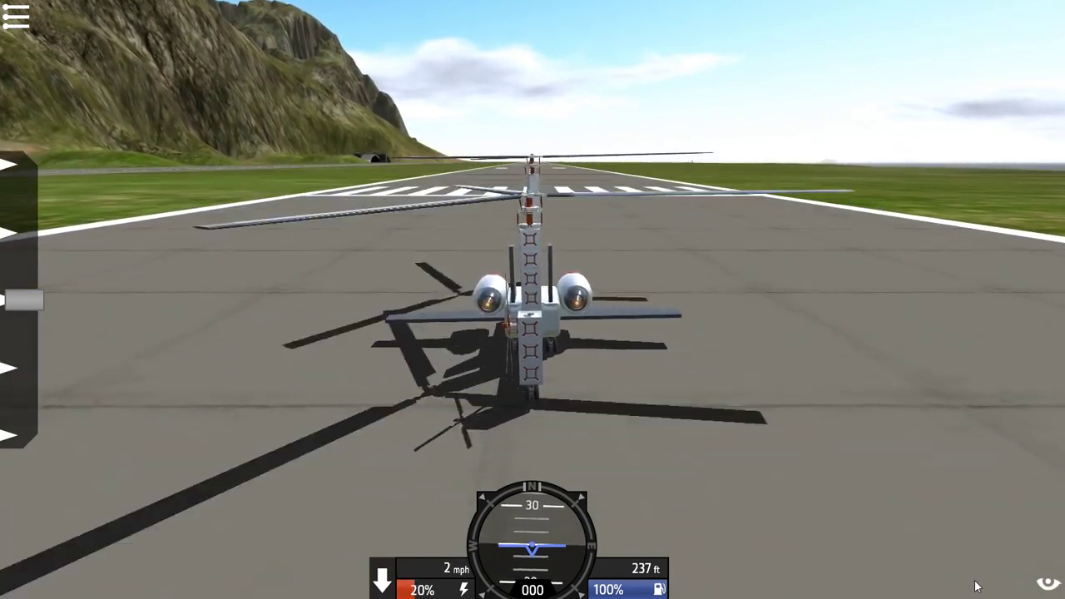
Throttle up and fly the three-rotor gyrocopter until it tumbles into the sea.
{"action": "key", "text": "w"}
{"action": "key", "text": "w"}
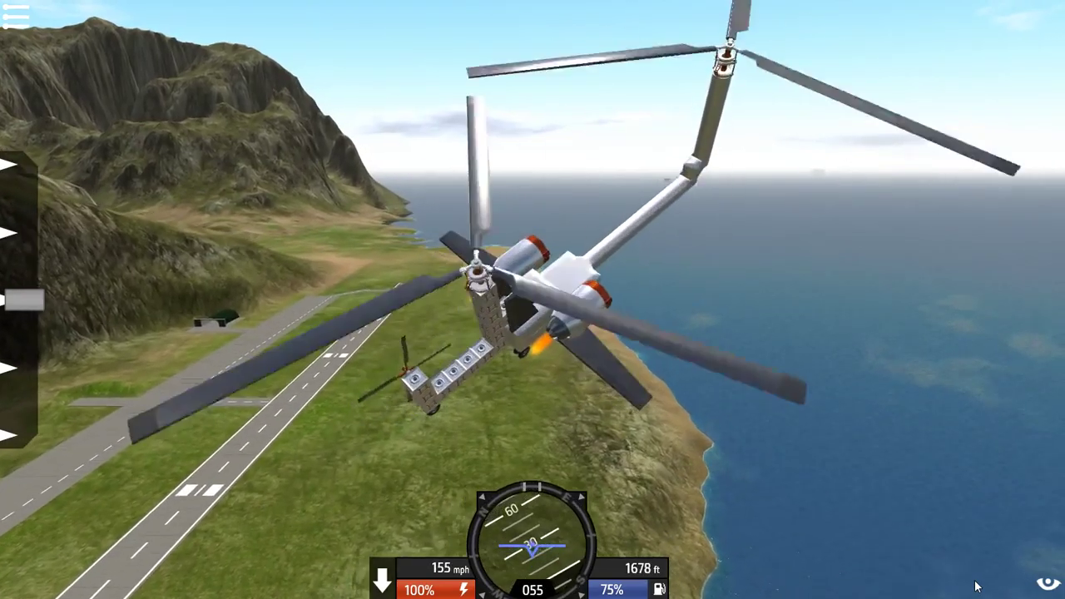
{"action": "key", "text": "ctrl"}
{"action": "key", "text": "ctrl"}
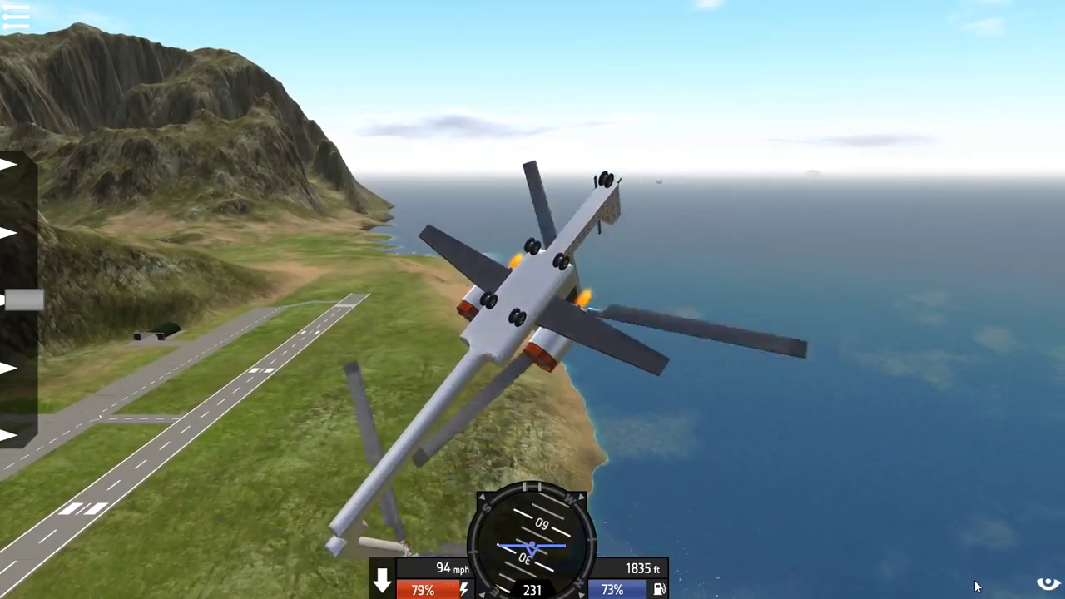
{"action": "key", "text": "shift"}
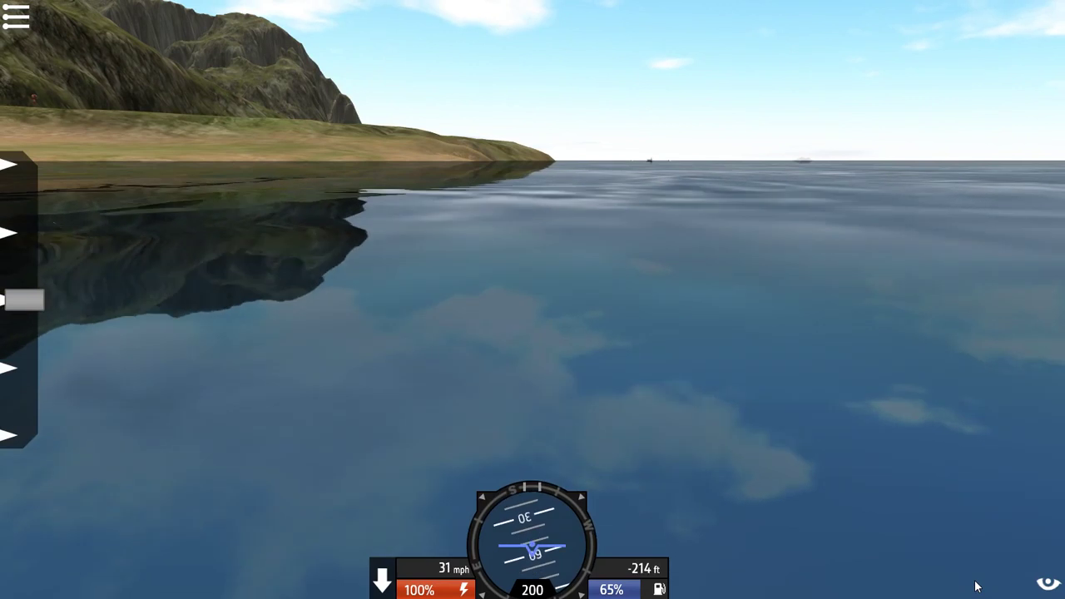
Back in the designer, add a Primary Wing with a mirrored copy to the aircraft.
{"action": "left_click", "coordinate": [15, 30]}
{"action": "left_click", "coordinate": [109, 330]}
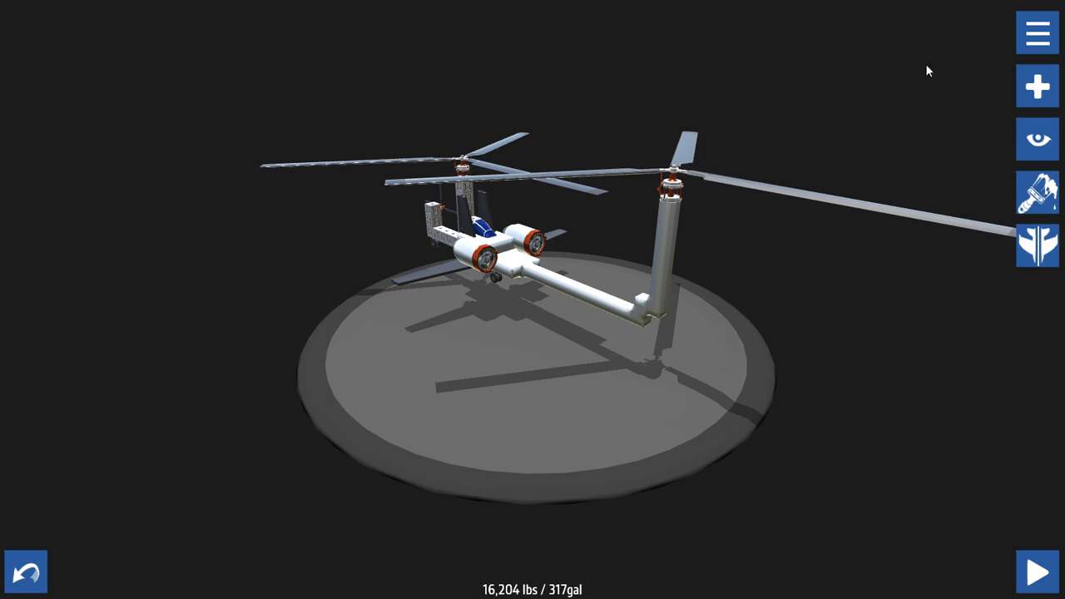
{"action": "left_click", "coordinate": [1051, 80]}
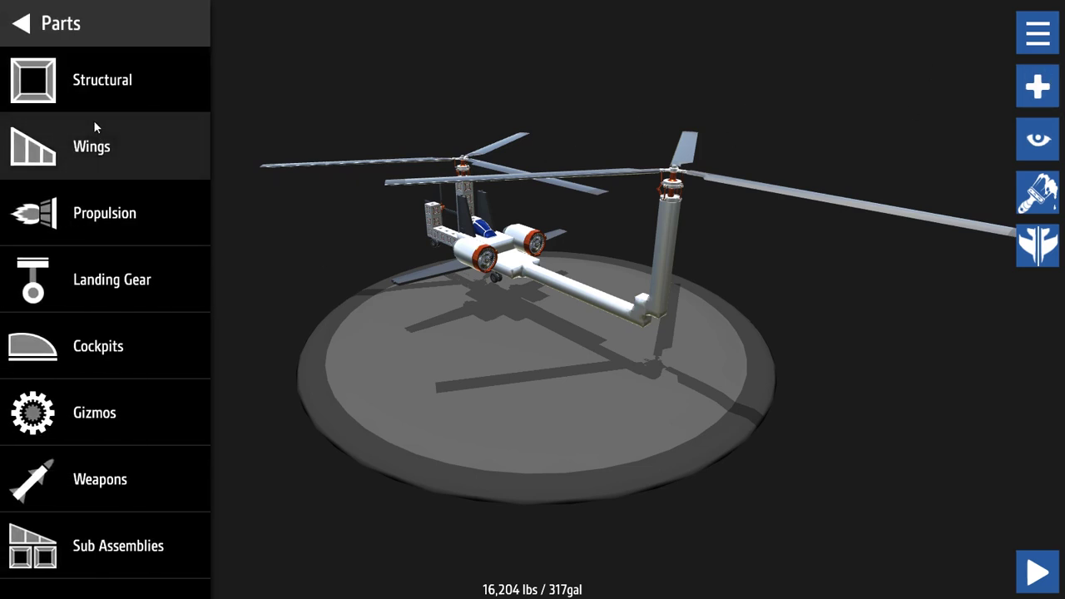
{"action": "left_click", "coordinate": [99, 149]}
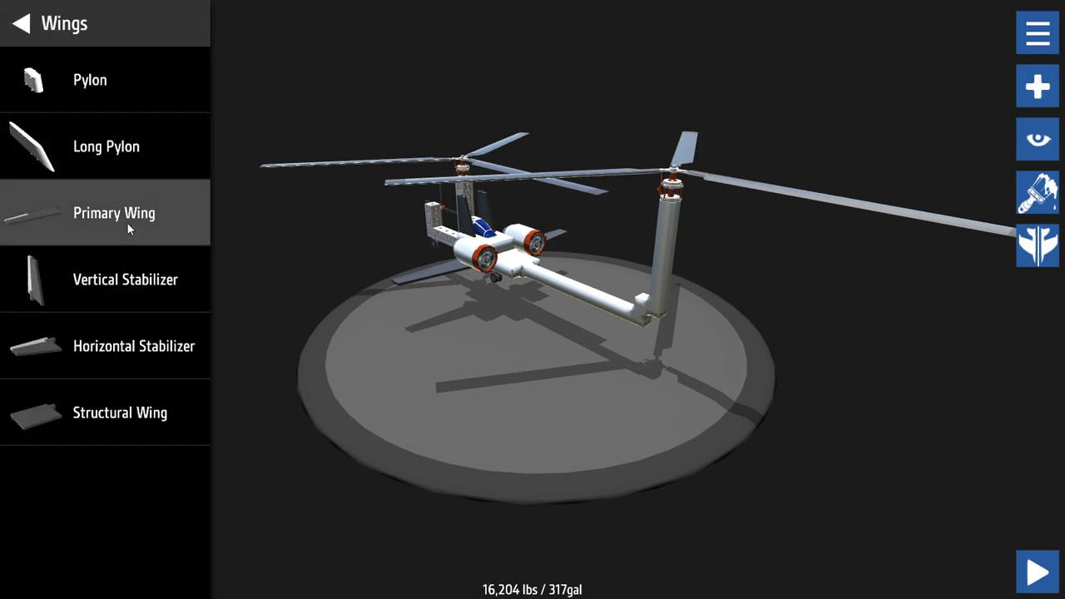
{"action": "mouse_move", "coordinate": [127, 223]}
{"action": "left_mouse_down"}
{"action": "mouse_move", "coordinate": [525, 337]}
{"action": "mouse_move", "coordinate": [636, 351]}
{"action": "mouse_move", "coordinate": [597, 341]}
{"action": "mouse_move", "coordinate": [582, 349]}
{"action": "left_mouse_up"}
{"action": "mouse_move", "coordinate": [621, 414]}
{"action": "left_mouse_down"}
{"action": "mouse_move", "coordinate": [254, 411]}
{"action": "mouse_move", "coordinate": [297, 351]}
{"action": "mouse_move", "coordinate": [164, 428]}
{"action": "left_mouse_up"}
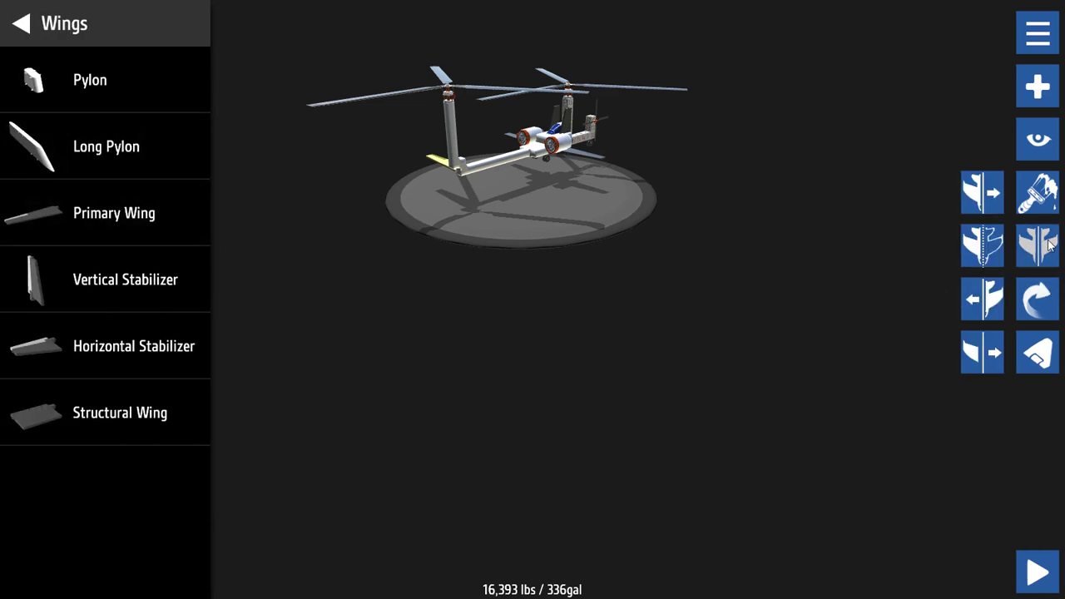
{"action": "left_click", "coordinate": [980, 305]}
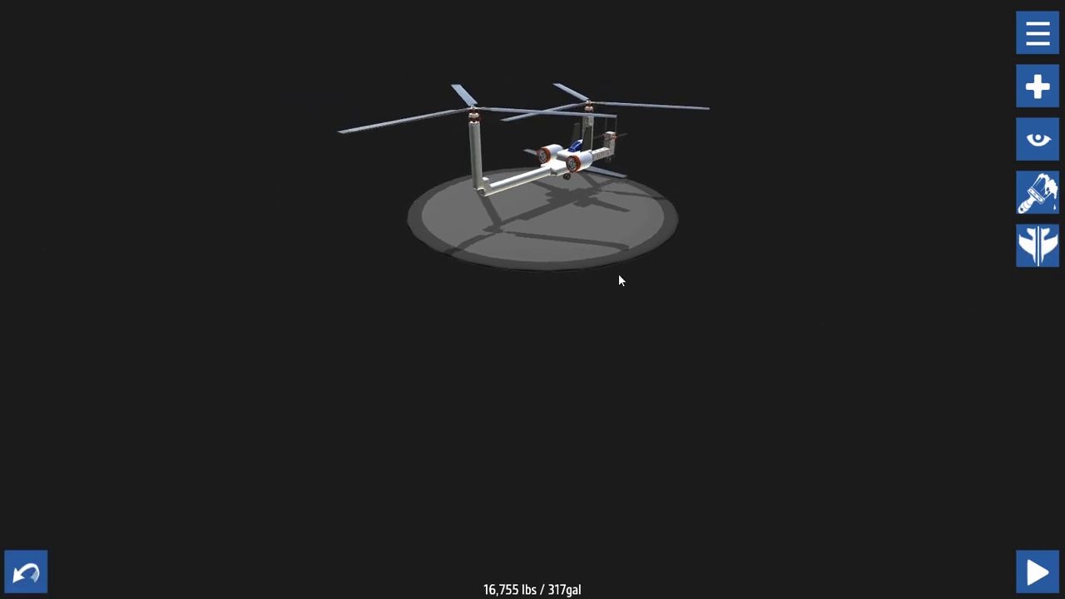
Attach more Primary Wings to the rear of the helicopter.
{"action": "mouse_move", "coordinate": [613, 258]}
{"action": "left_mouse_down"}
{"action": "mouse_move", "coordinate": [680, 291]}
{"action": "mouse_move", "coordinate": [792, 267]}
{"action": "left_mouse_up"}
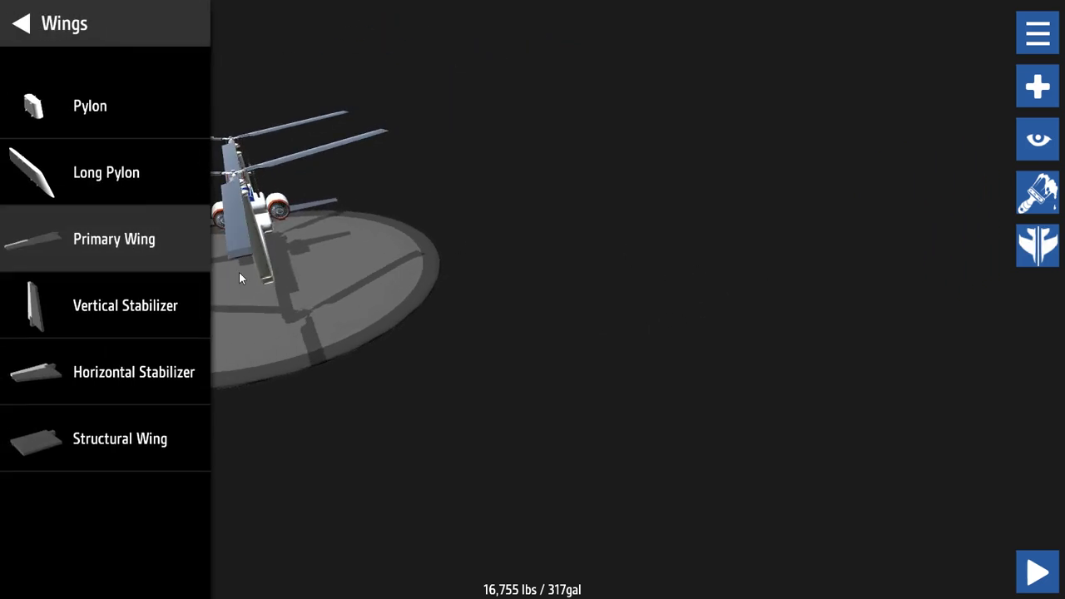
{"action": "mouse_move", "coordinate": [145, 229]}
{"action": "left_mouse_down"}
{"action": "mouse_move", "coordinate": [248, 245]}
{"action": "mouse_move", "coordinate": [275, 268]}
{"action": "left_mouse_up"}
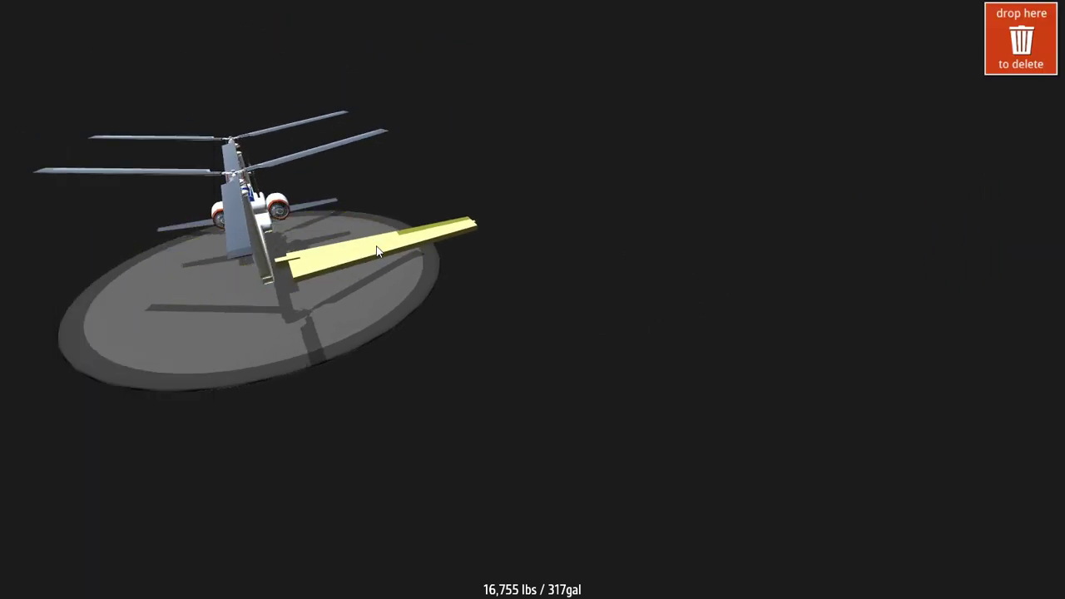
{"action": "mouse_move", "coordinate": [370, 234]}
{"action": "left_mouse_down"}
{"action": "mouse_move", "coordinate": [359, 248]}
{"action": "mouse_move", "coordinate": [153, 300]}
{"action": "left_mouse_up"}
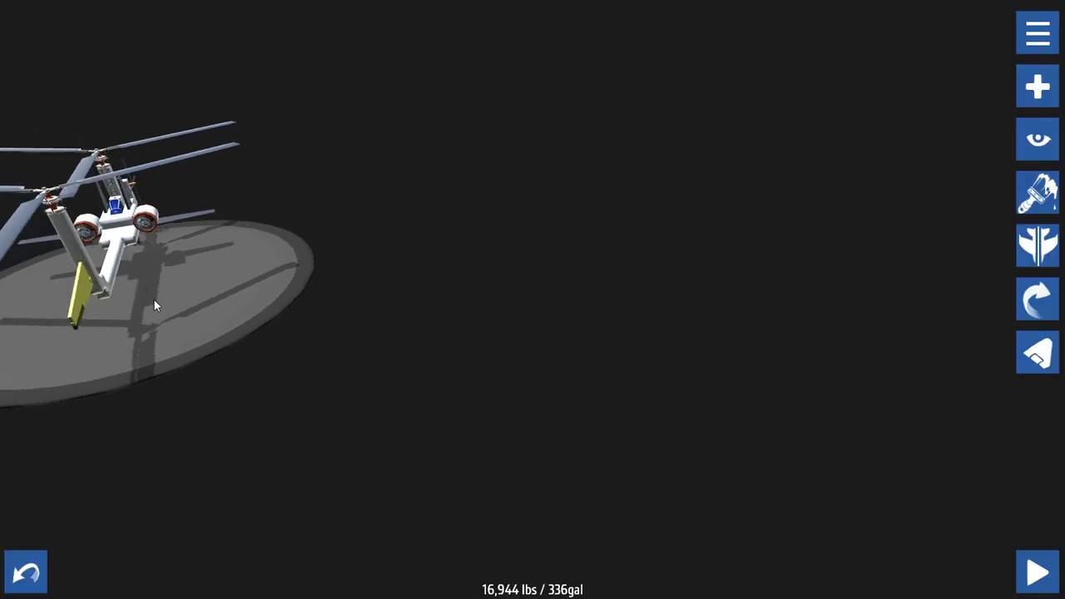
{"action": "left_click_drag", "start_coordinate": [125, 211], "coordinate": [303, 326]}
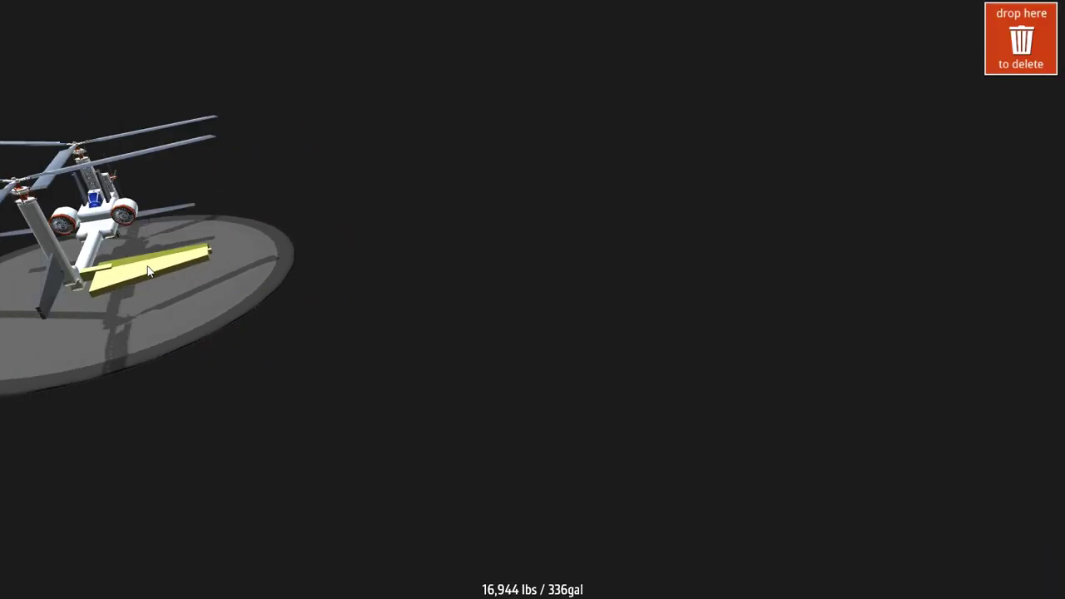
{"action": "mouse_move", "coordinate": [131, 259]}
{"action": "left_mouse_down"}
{"action": "mouse_move", "coordinate": [152, 266]}
{"action": "mouse_move", "coordinate": [140, 270]}
{"action": "left_mouse_up"}
{"action": "mouse_move", "coordinate": [138, 316]}
{"action": "left_mouse_down"}
{"action": "mouse_move", "coordinate": [275, 330]}
{"action": "mouse_move", "coordinate": [524, 289]}
{"action": "left_mouse_up"}
{"action": "left_click_drag", "start_coordinate": [396, 348], "coordinate": [355, 345]}
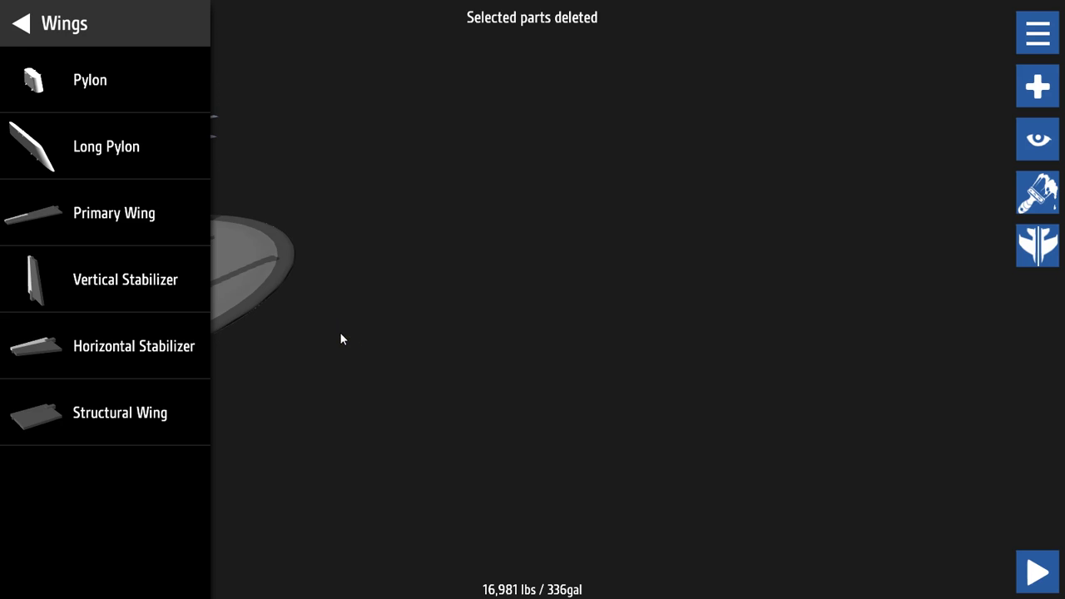
Delete the angled wing piece at the base of the rotor tower.
{"action": "mouse_move", "coordinate": [340, 338]}
{"action": "left_mouse_down"}
{"action": "mouse_move", "coordinate": [561, 312]}
{"action": "mouse_move", "coordinate": [317, 394]}
{"action": "mouse_move", "coordinate": [181, 338]}
{"action": "left_mouse_up"}
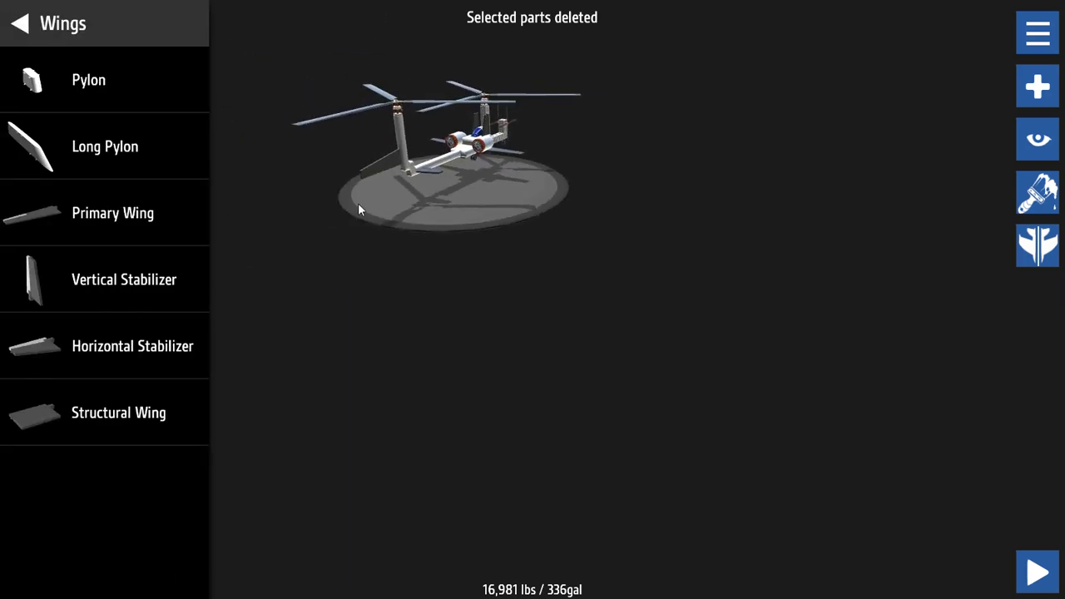
{"action": "mouse_move", "coordinate": [358, 210]}
{"action": "left_mouse_down"}
{"action": "mouse_move", "coordinate": [488, 352]}
{"action": "mouse_move", "coordinate": [347, 300]}
{"action": "mouse_move", "coordinate": [358, 255]}
{"action": "left_mouse_up"}
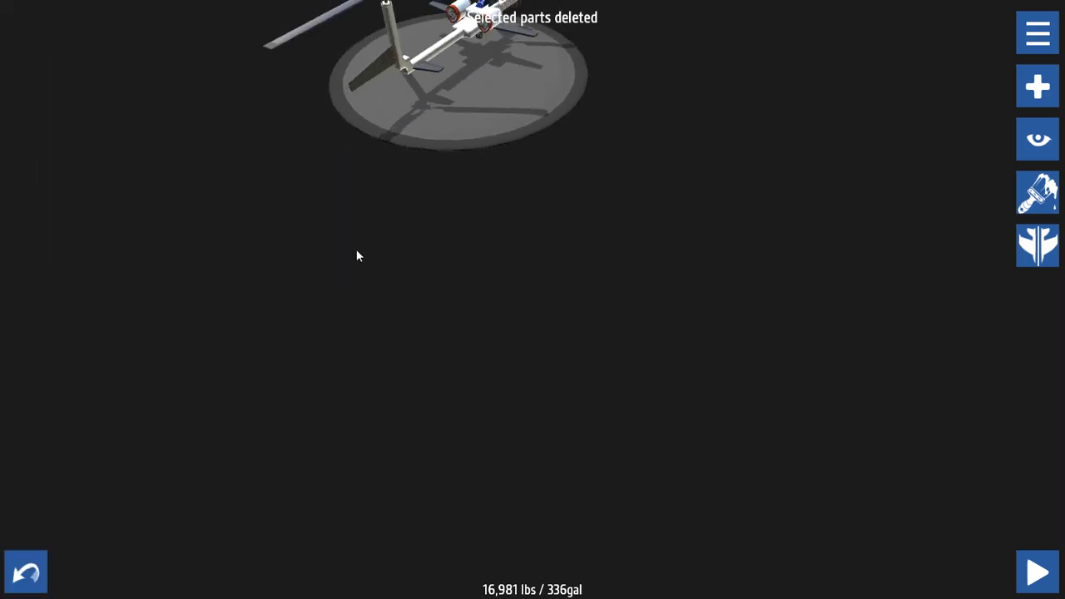
{"action": "left_click_drag", "start_coordinate": [418, 131], "coordinate": [535, 281]}
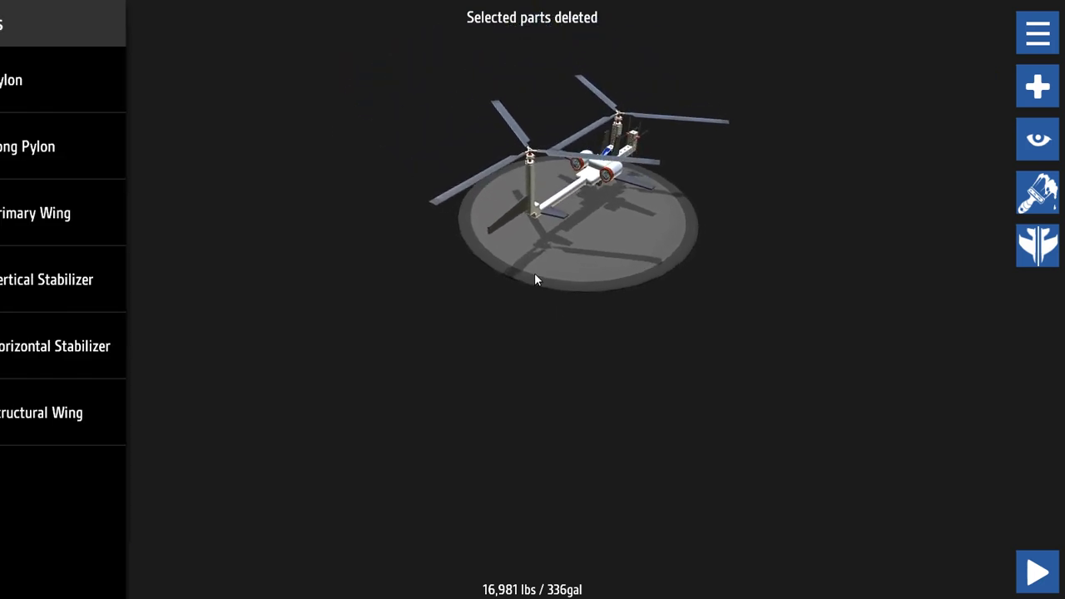
{"action": "scroll", "coordinate": [522, 261], "scroll_direction": "up", "scroll_amount": 3}
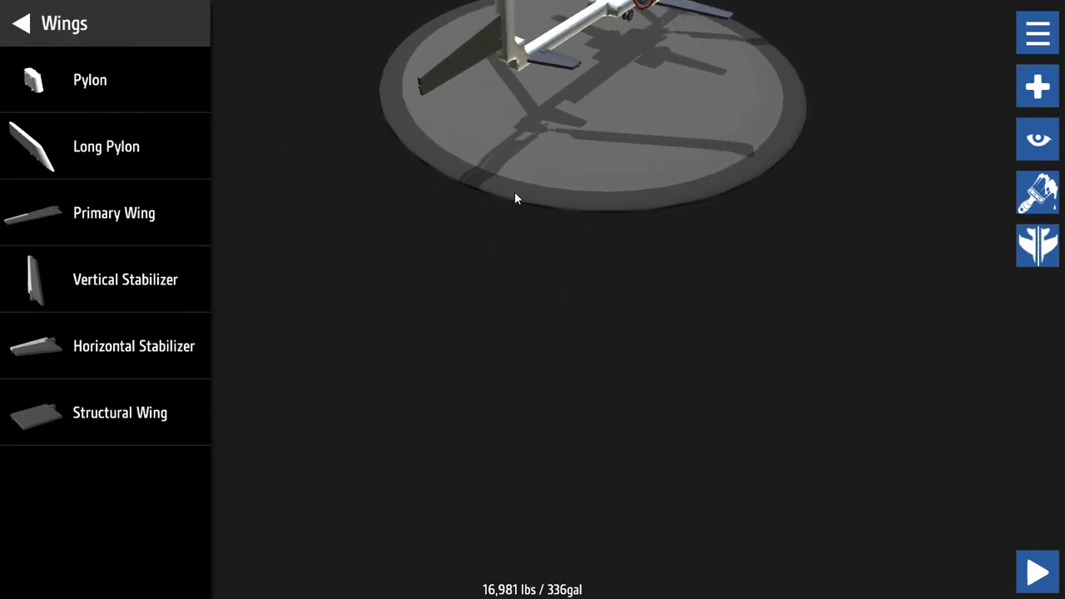
{"action": "mouse_move", "coordinate": [515, 198]}
{"action": "left_mouse_down"}
{"action": "mouse_move", "coordinate": [588, 186]}
{"action": "mouse_move", "coordinate": [420, 162]}
{"action": "left_mouse_up"}
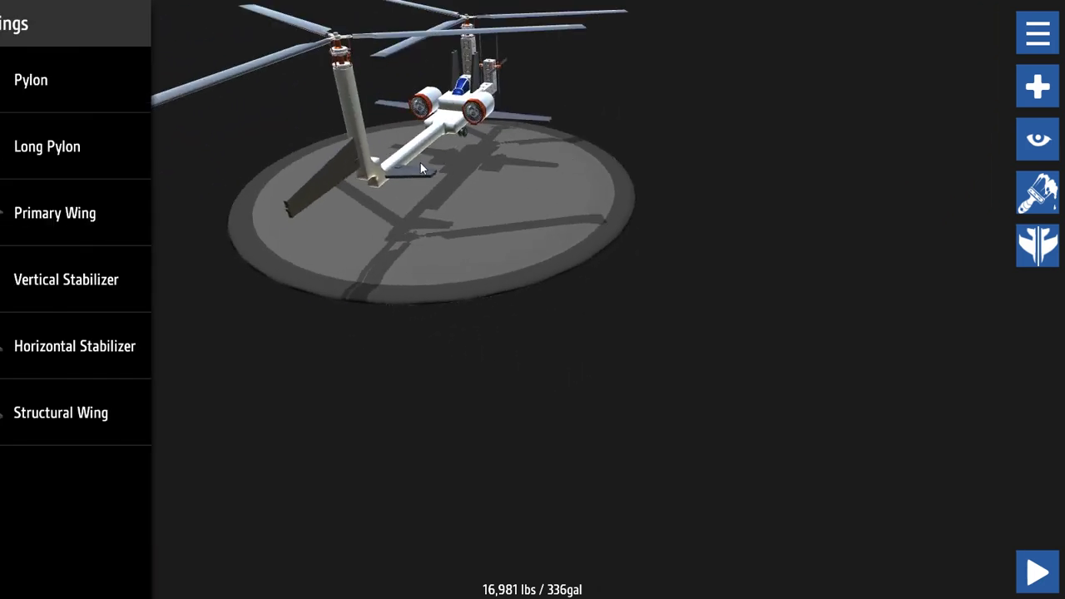
{"action": "left_click", "coordinate": [332, 164]}
{"action": "key", "text": "Delete"}
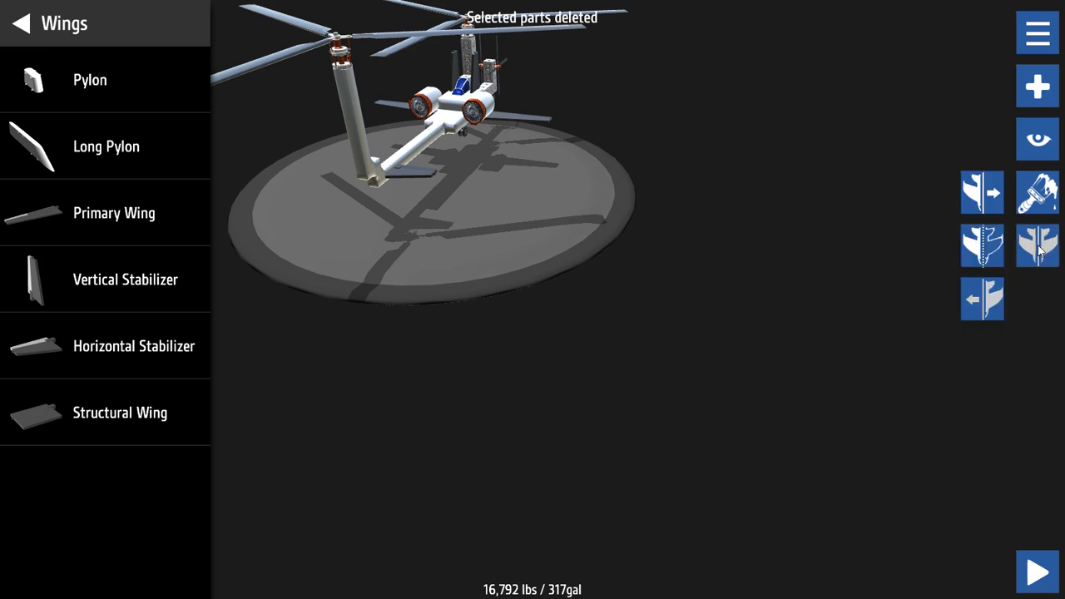
Mirror the aircraft, then open the Structural parts and view the helicopter from the front.
{"action": "left_click", "coordinate": [980, 244]}
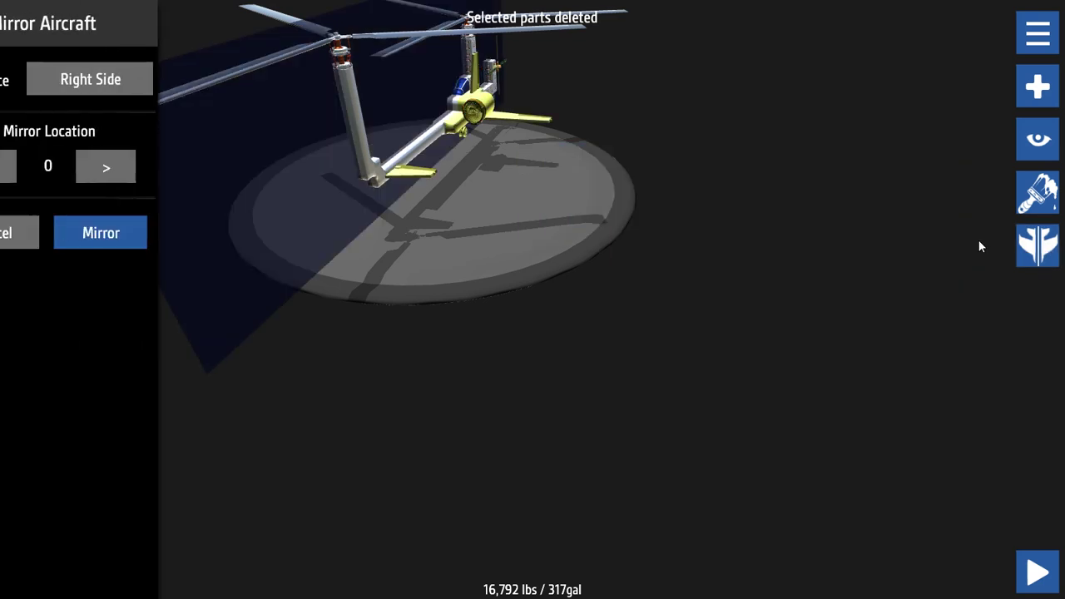
{"action": "left_click", "coordinate": [1047, 240]}
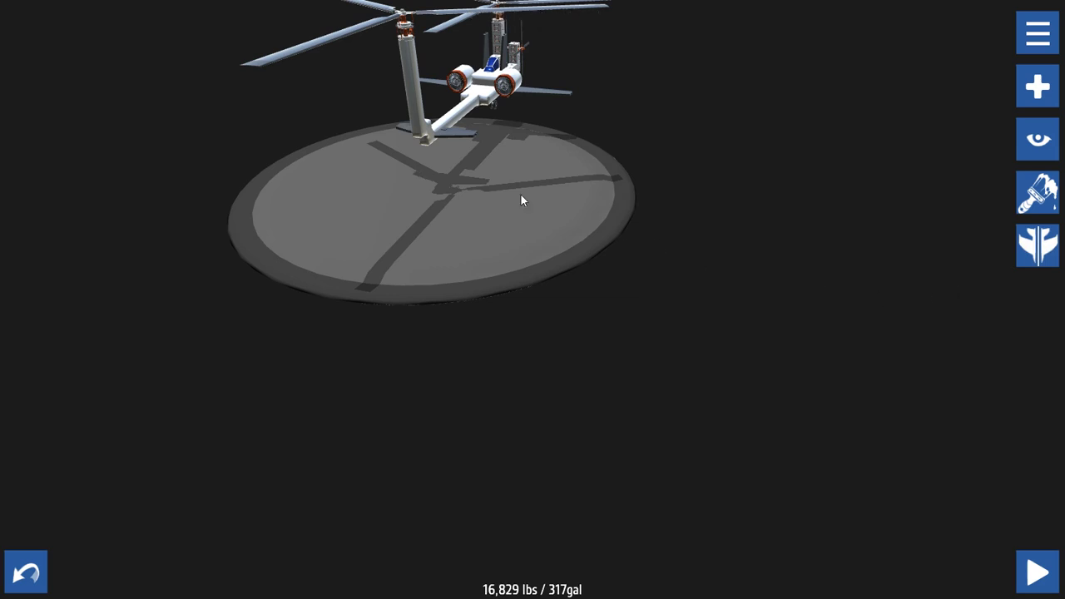
{"action": "left_click", "coordinate": [1037, 88]}
{"action": "left_click", "coordinate": [69, 45]}
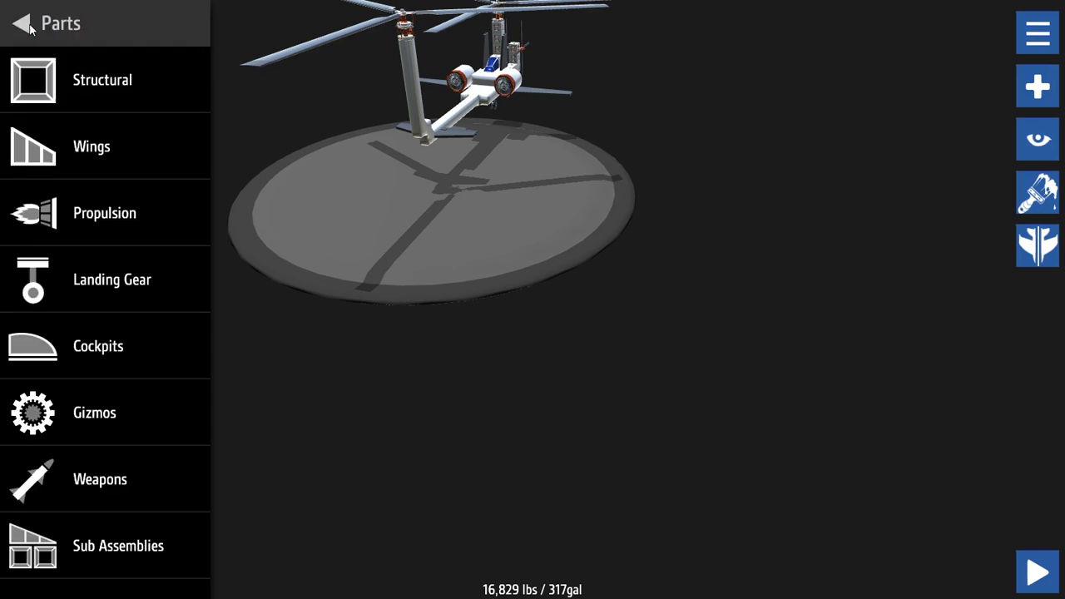
{"action": "left_click", "coordinate": [93, 87]}
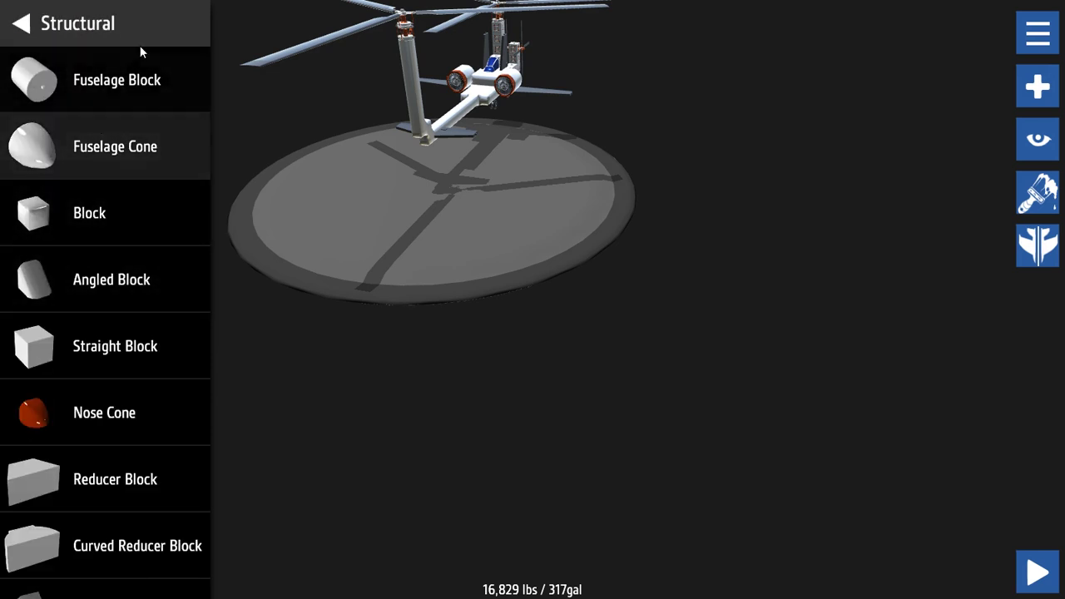
{"action": "mouse_move", "coordinate": [112, 219]}
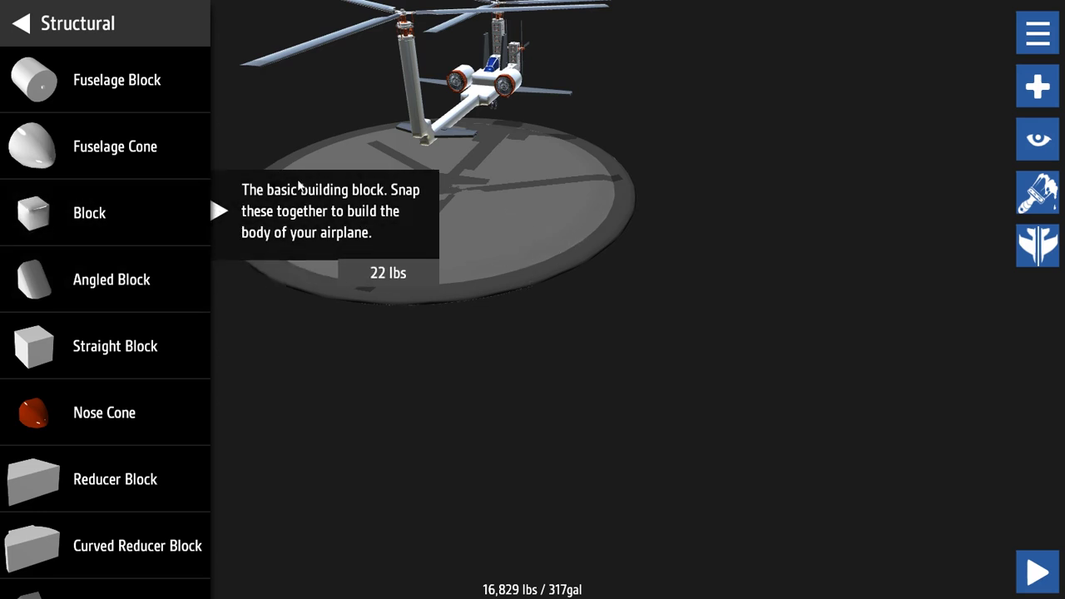
{"action": "left_click_drag", "start_coordinate": [562, 312], "coordinate": [506, 200]}
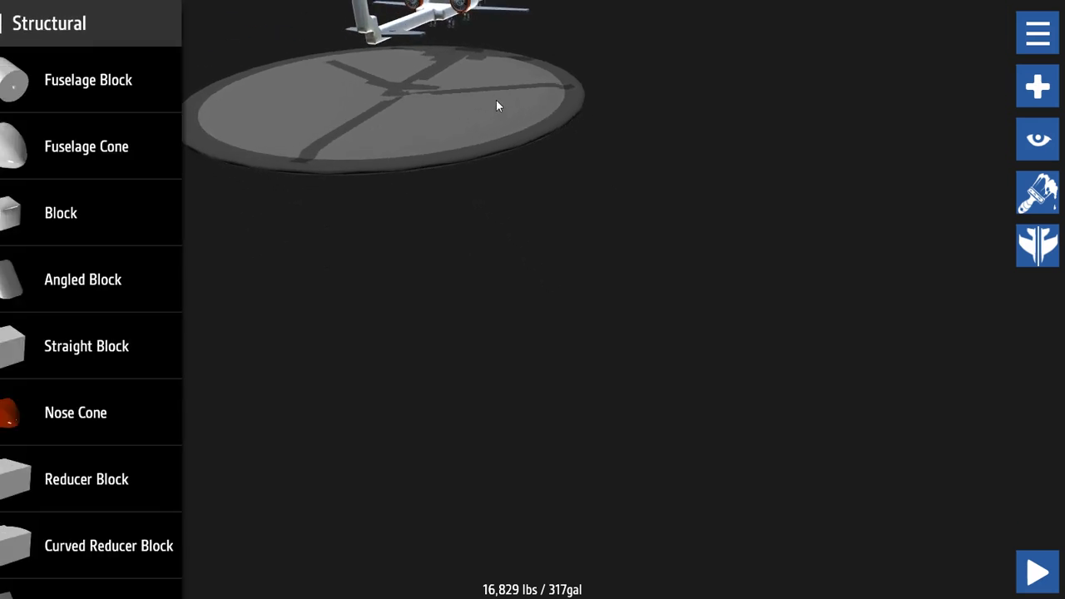
{"action": "mouse_move", "coordinate": [499, 104]}
{"action": "left_mouse_down"}
{"action": "mouse_move", "coordinate": [488, 157]}
{"action": "mouse_move", "coordinate": [501, 95]}
{"action": "mouse_move", "coordinate": [479, 142]}
{"action": "left_mouse_up"}
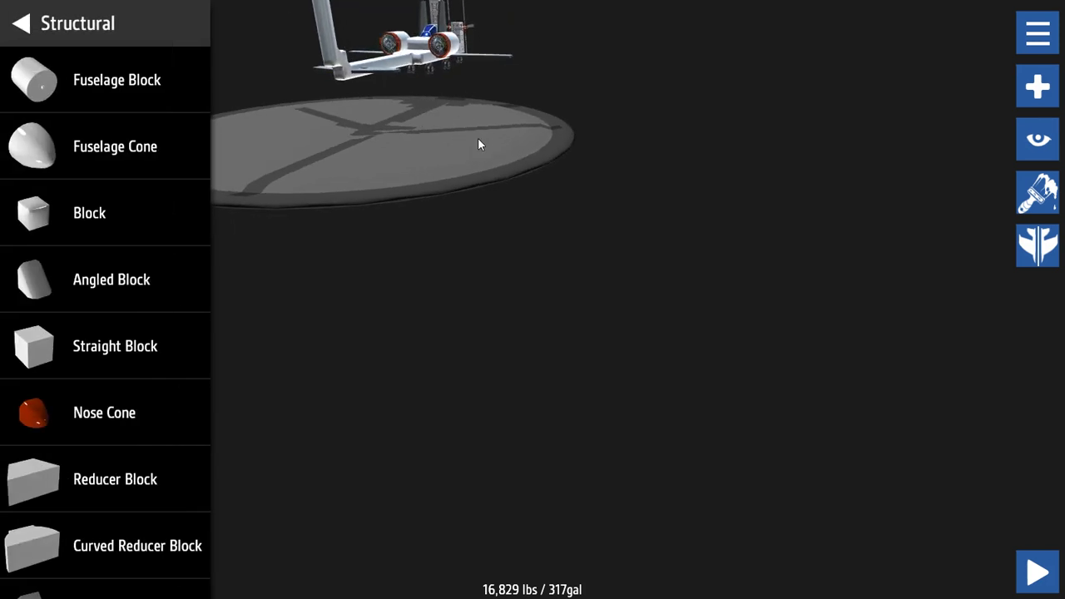
{"action": "left_click_drag", "start_coordinate": [376, 171], "coordinate": [380, 138]}
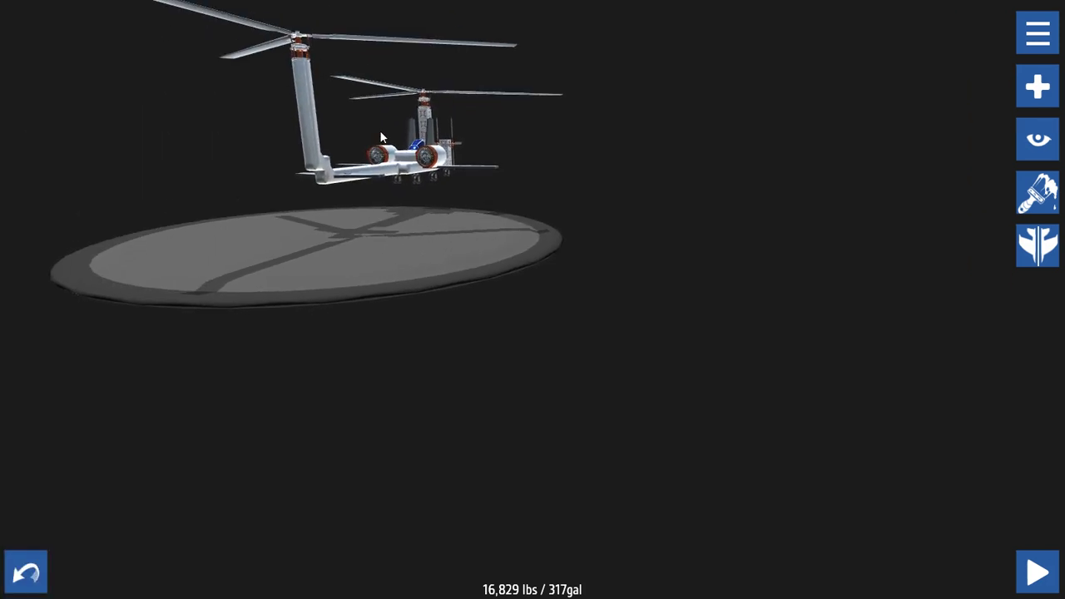
Browse the Sub Assemblies category, then switch to the Gizmos category.
{"action": "scroll", "coordinate": [83, 378], "scroll_direction": "down", "scroll_amount": 8}
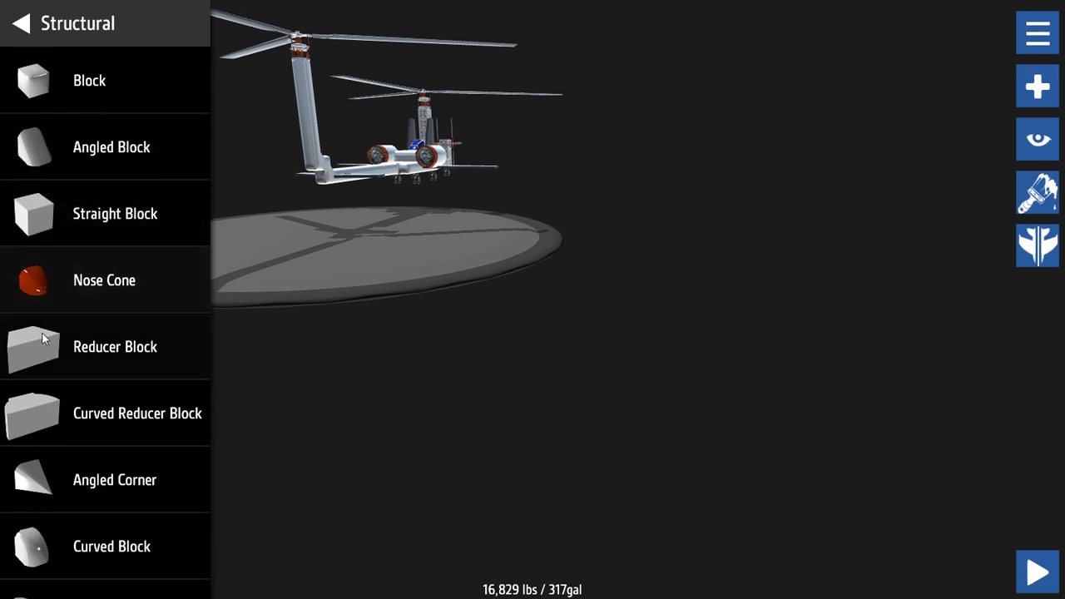
{"action": "scroll", "coordinate": [85, 386], "scroll_direction": "down", "scroll_amount": 5}
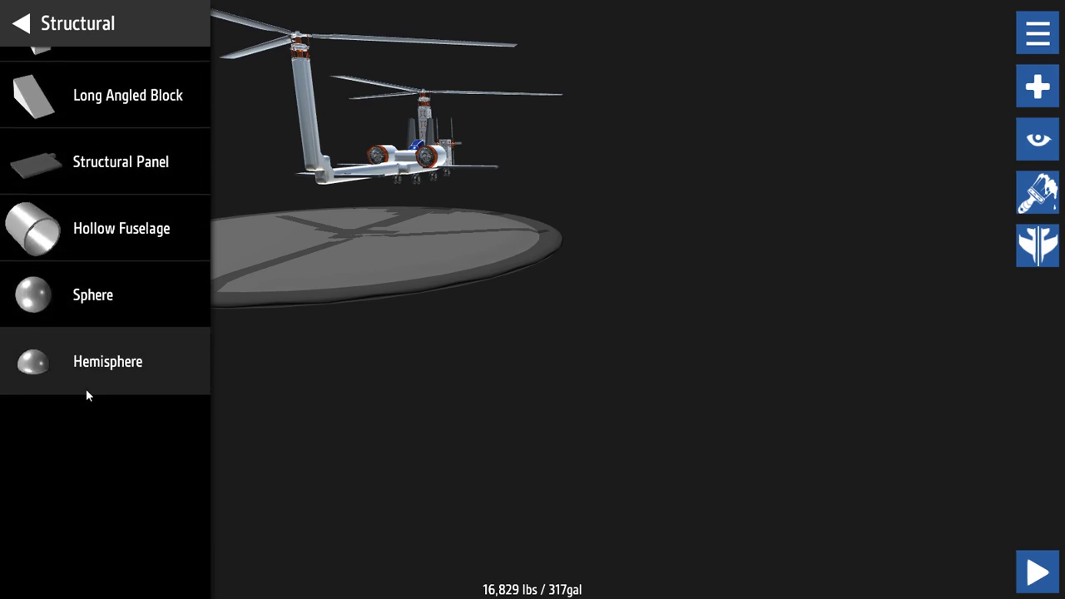
{"action": "left_click", "coordinate": [23, 25]}
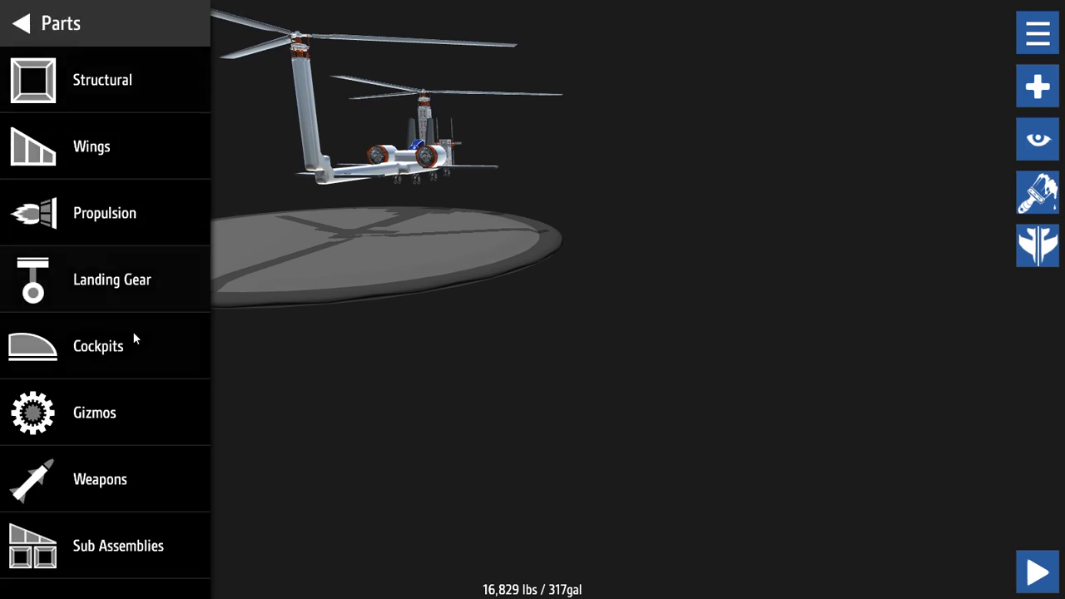
{"action": "scroll", "coordinate": [139, 411], "scroll_direction": "down", "scroll_amount": 3}
{"action": "left_click", "coordinate": [138, 383]}
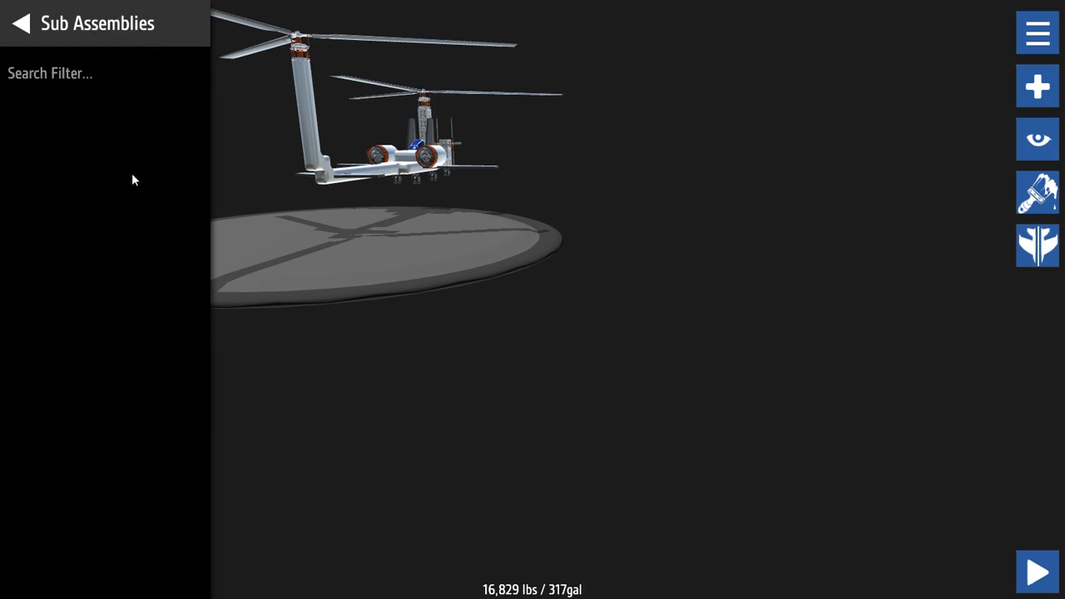
{"action": "left_click", "coordinate": [24, 23]}
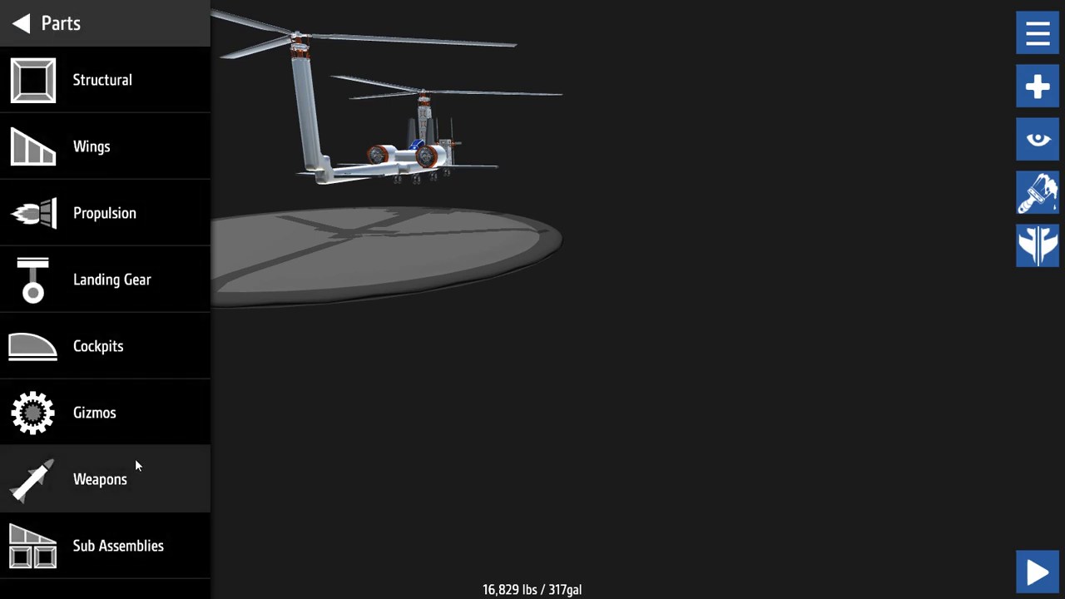
{"action": "left_click", "coordinate": [122, 413]}
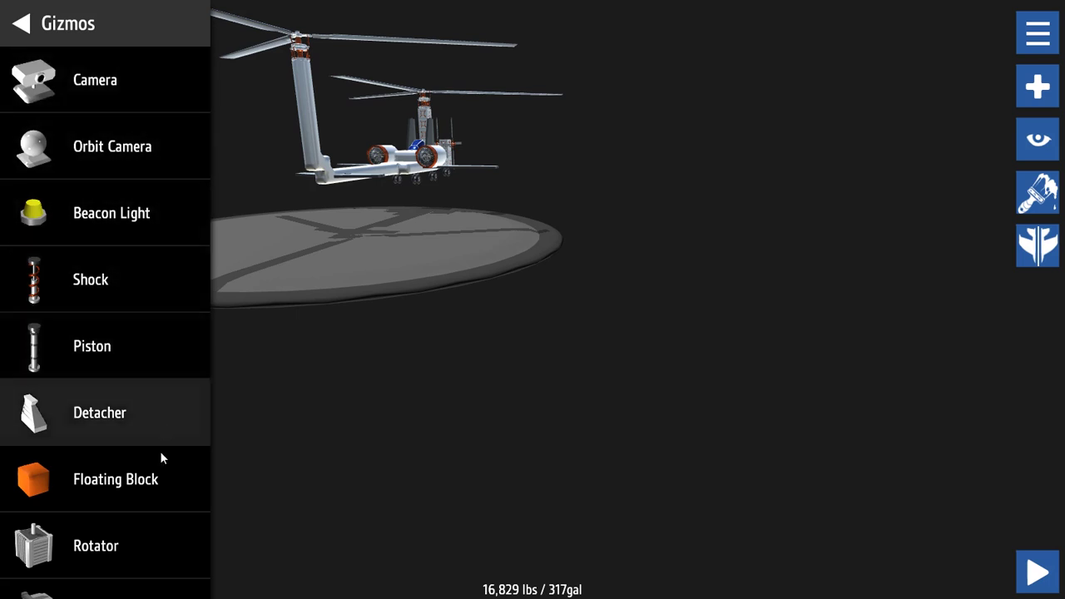
Place two Gyroscopes on top of the tail boom.
{"action": "scroll", "coordinate": [109, 451], "scroll_direction": "down", "scroll_amount": 1}
{"action": "scroll", "coordinate": [109, 456], "scroll_direction": "down", "scroll_amount": 7}
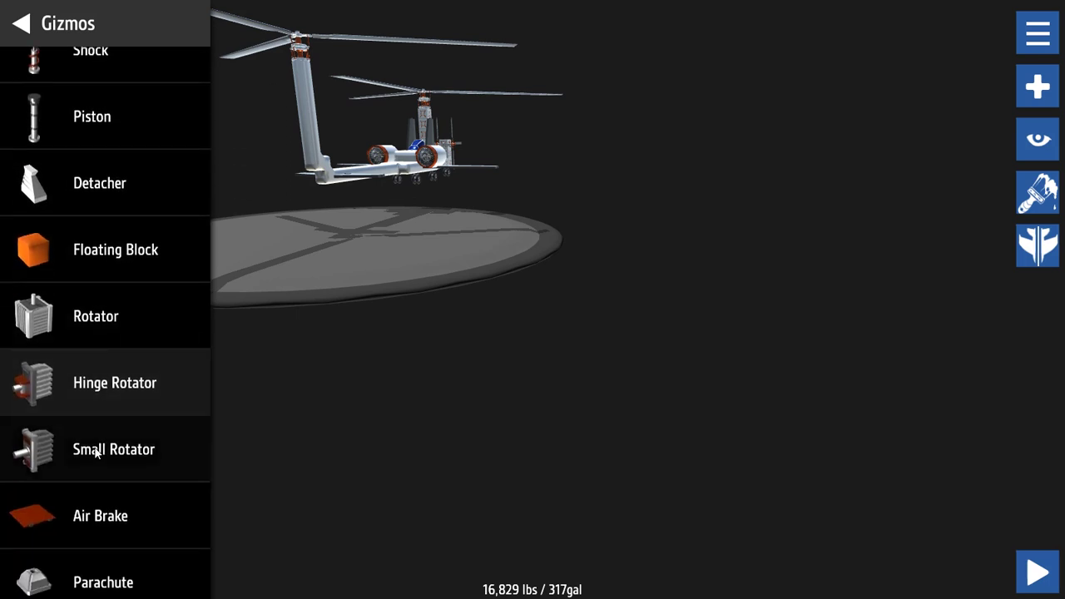
{"action": "scroll", "coordinate": [85, 449], "scroll_direction": "down", "scroll_amount": 2}
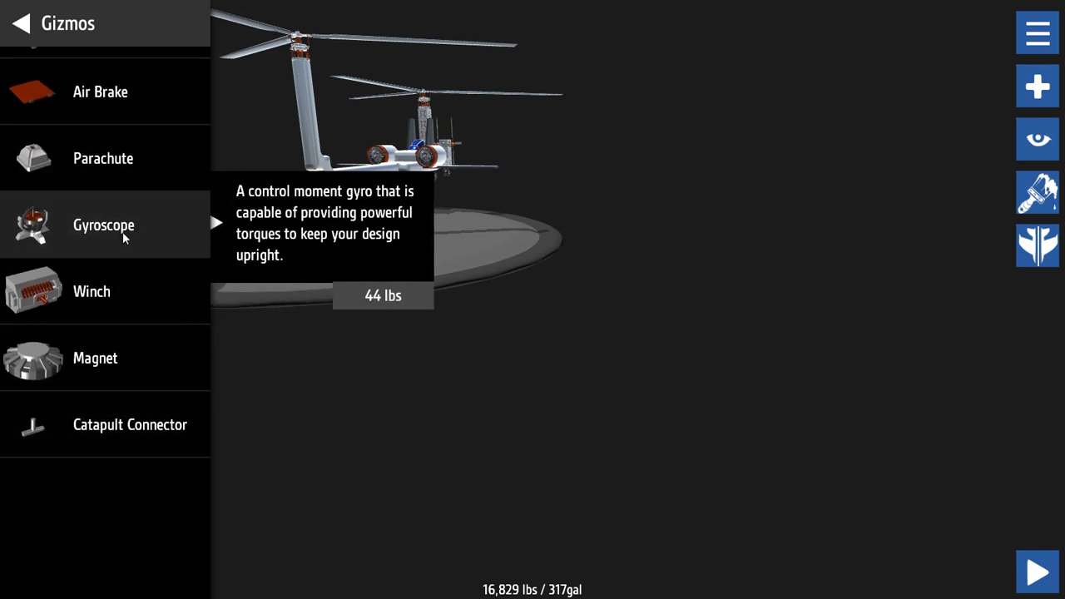
{"action": "left_click_drag", "start_coordinate": [132, 237], "coordinate": [291, 248]}
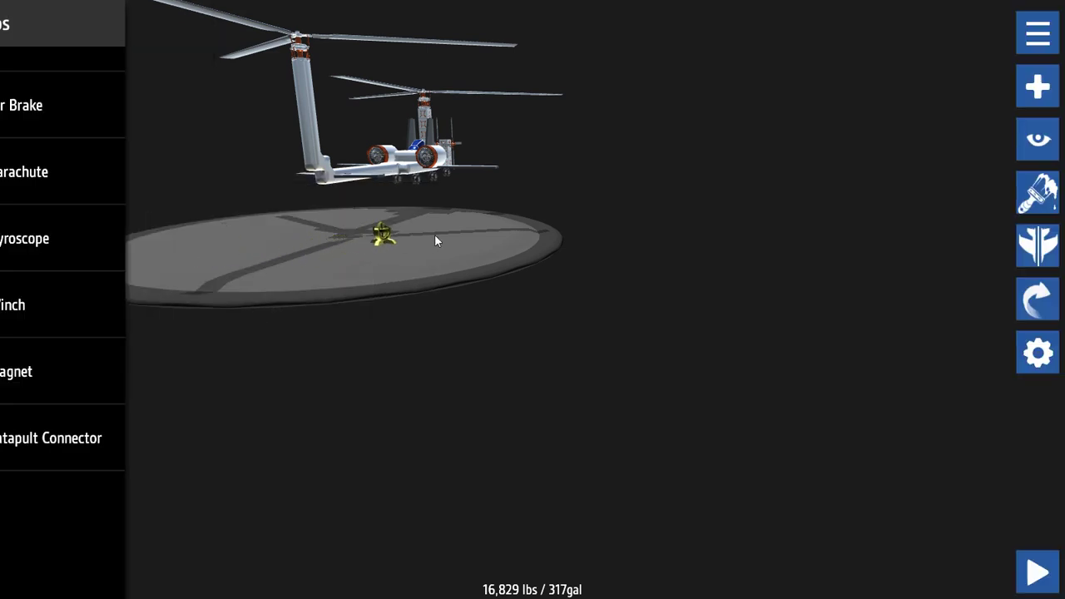
{"action": "mouse_move", "coordinate": [295, 433]}
{"action": "left_mouse_down"}
{"action": "mouse_move", "coordinate": [303, 231]}
{"action": "mouse_move", "coordinate": [322, 248]}
{"action": "left_mouse_up"}
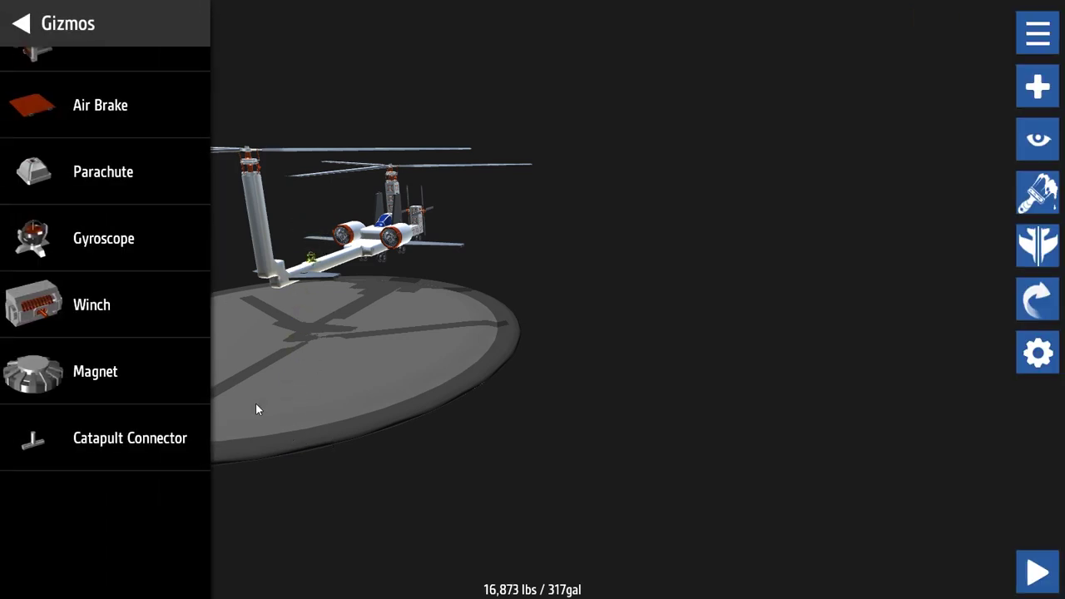
{"action": "left_click_drag", "start_coordinate": [139, 241], "coordinate": [339, 246]}
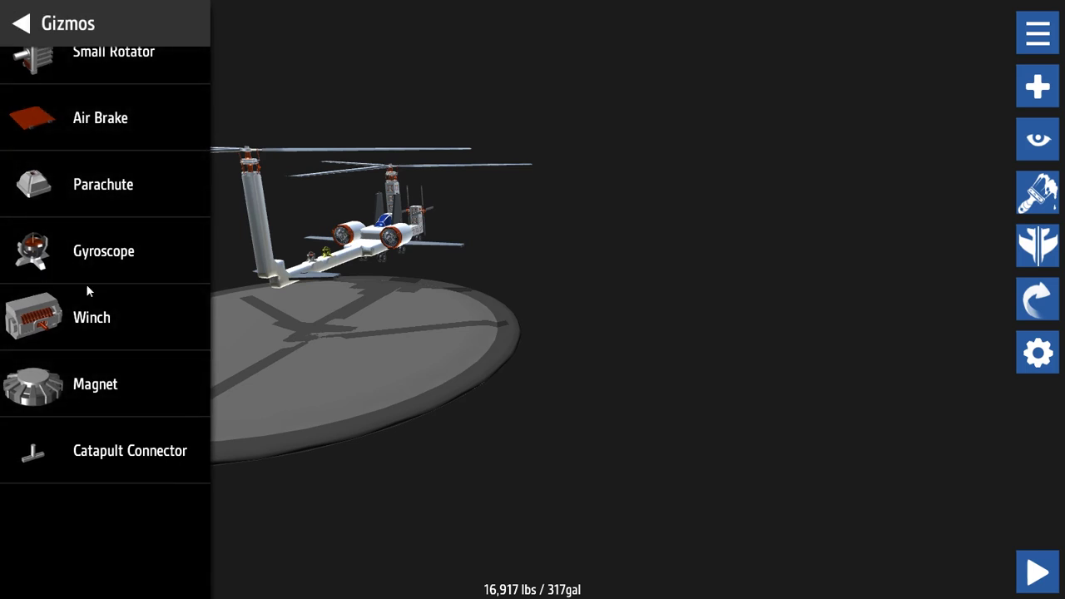
Place a Minigun from the Weapons parts near the base of the rotor tower.
{"action": "left_click", "coordinate": [21, 23]}
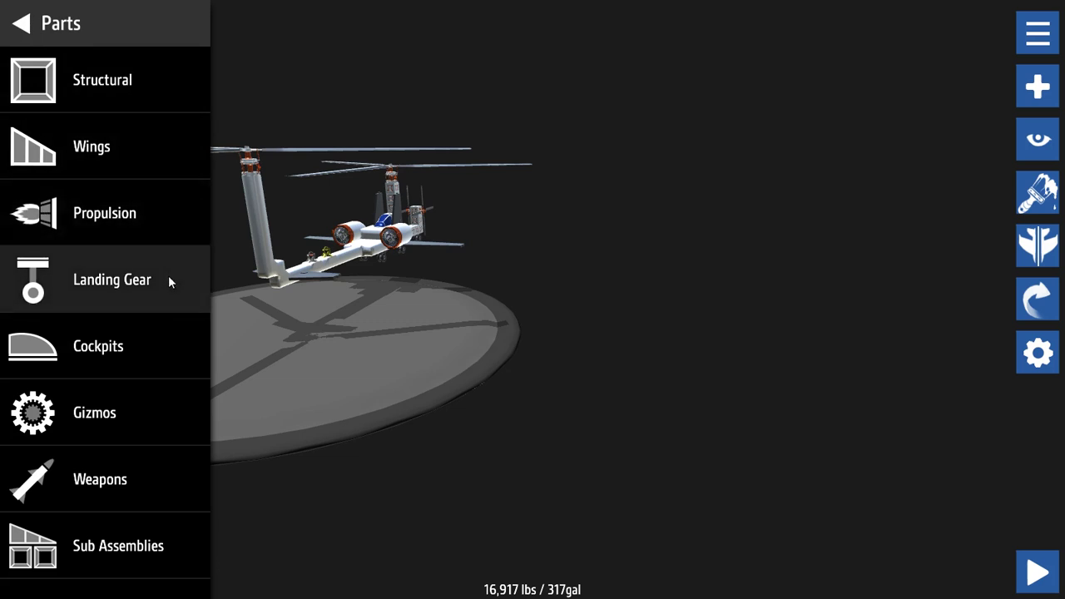
{"action": "left_click", "coordinate": [134, 471]}
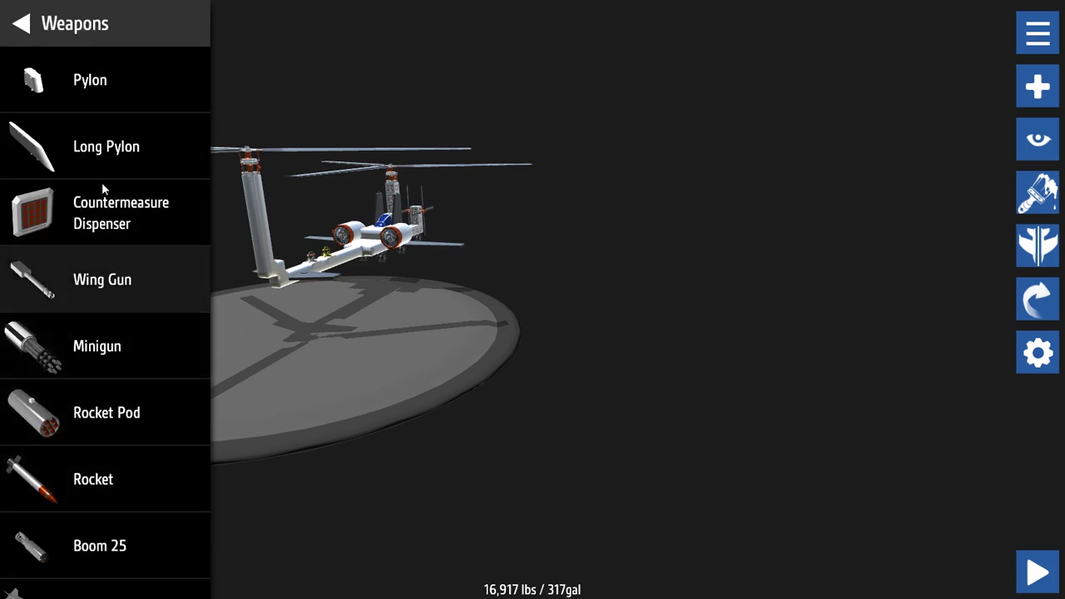
{"action": "mouse_move", "coordinate": [105, 355]}
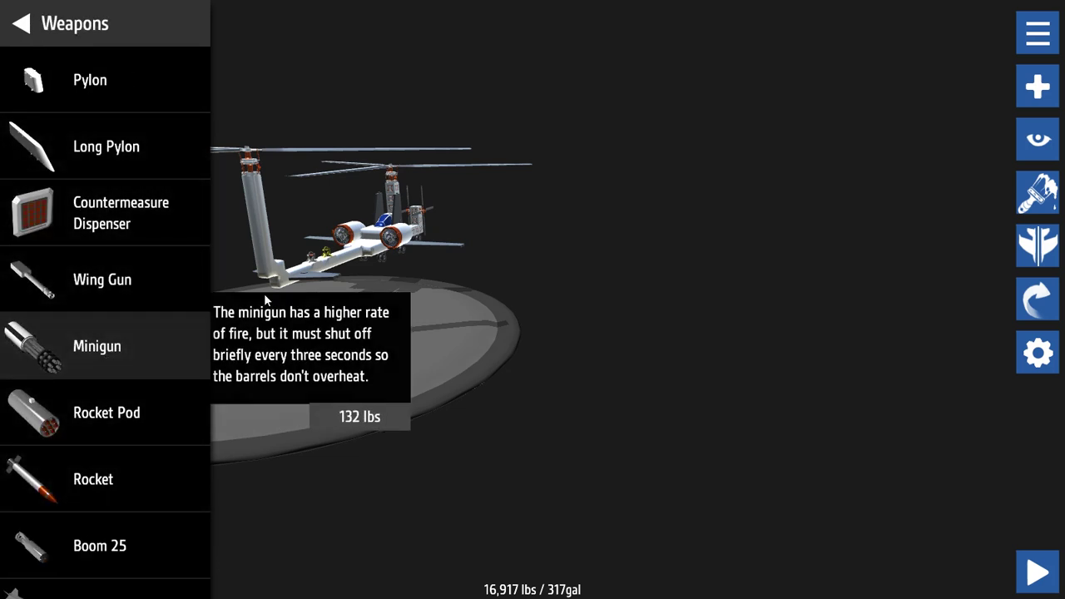
{"action": "mouse_move", "coordinate": [96, 341]}
{"action": "left_mouse_down"}
{"action": "mouse_move", "coordinate": [246, 306]}
{"action": "mouse_move", "coordinate": [274, 287]}
{"action": "mouse_move", "coordinate": [250, 306]}
{"action": "mouse_move", "coordinate": [270, 289]}
{"action": "left_mouse_up"}
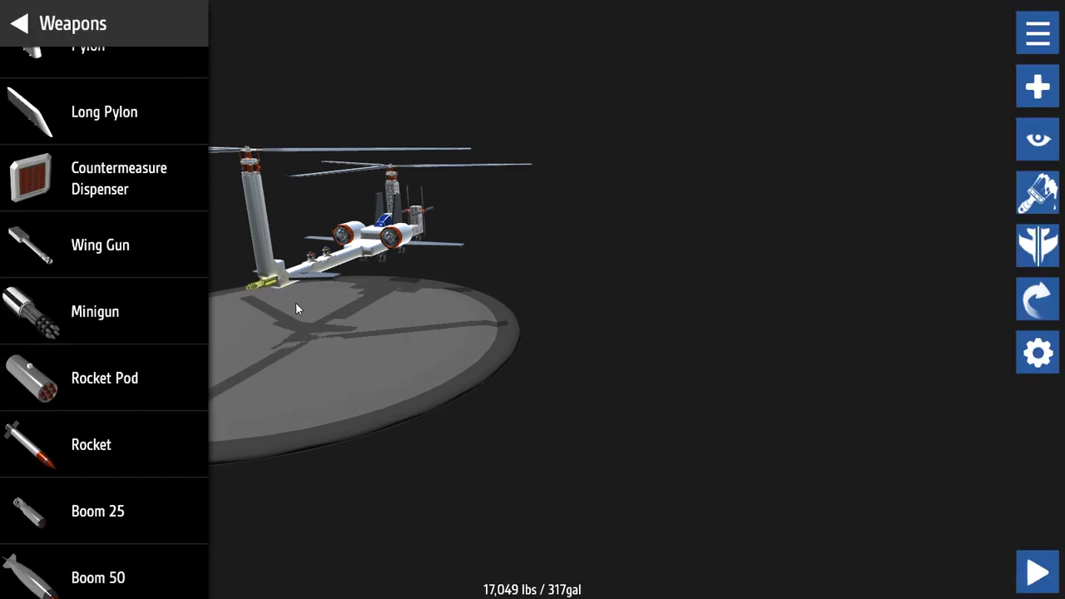
Attach a Rocket Pod beneath the fuselage and close the parts list.
{"action": "left_click_drag", "start_coordinate": [86, 374], "coordinate": [333, 304]}
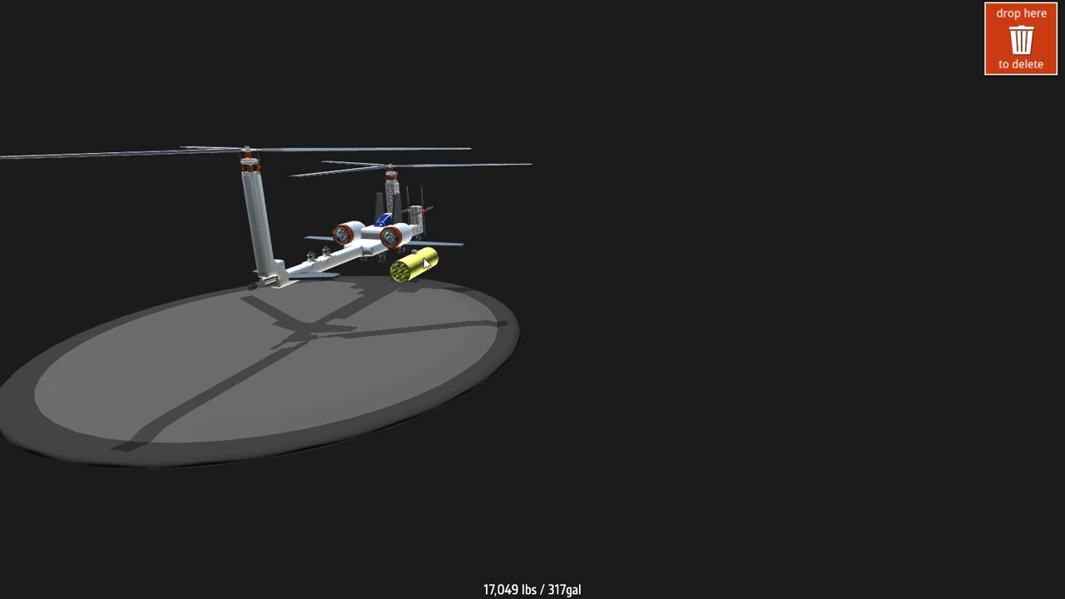
{"action": "left_click_drag", "start_coordinate": [301, 288], "coordinate": [303, 288]}
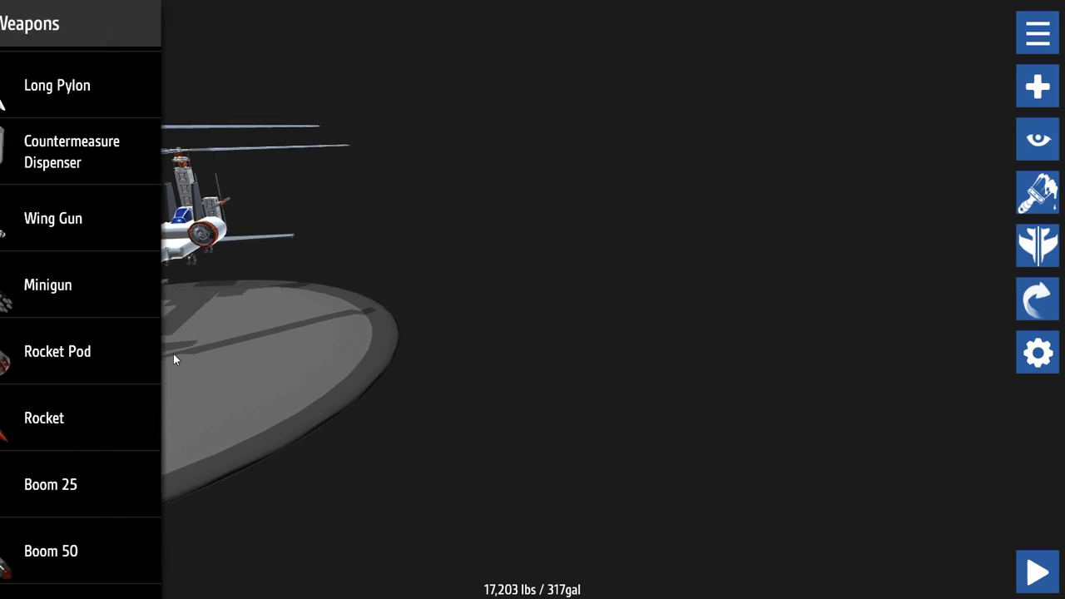
{"action": "left_click_drag", "start_coordinate": [278, 375], "coordinate": [577, 339]}
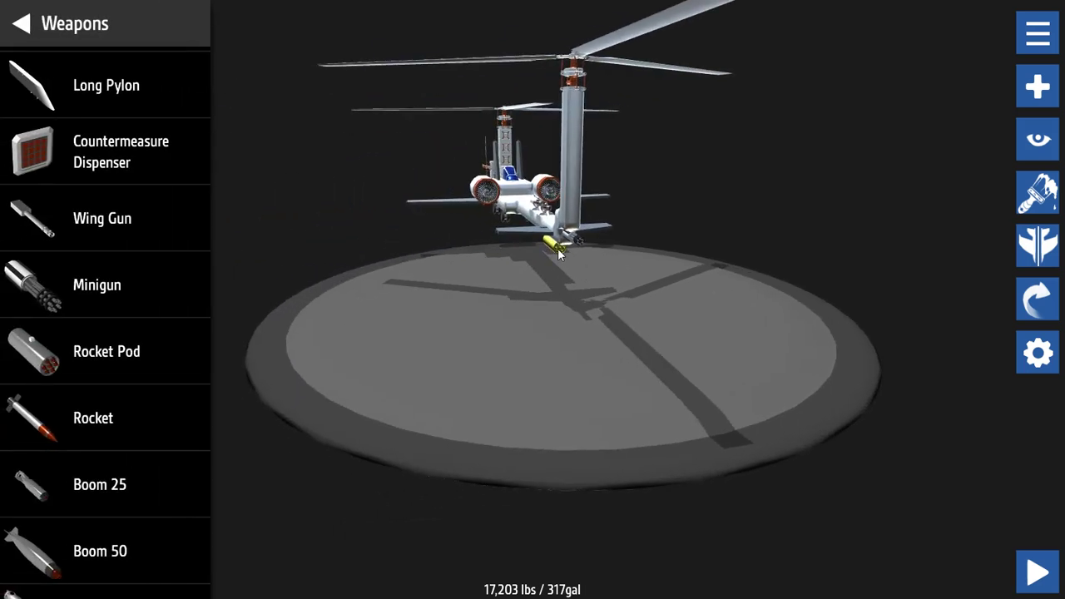
{"action": "mouse_move", "coordinate": [557, 248]}
{"action": "left_mouse_down"}
{"action": "mouse_move", "coordinate": [529, 246]}
{"action": "mouse_move", "coordinate": [556, 248]}
{"action": "left_mouse_up"}
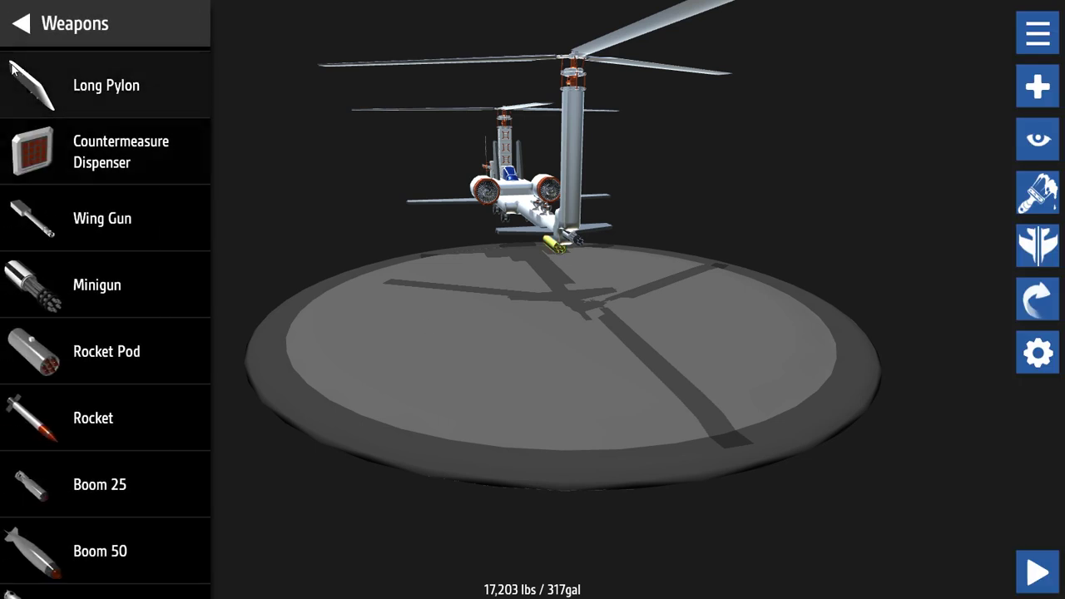
{"action": "left_click", "coordinate": [23, 21]}
{"action": "left_click", "coordinate": [4, 7]}
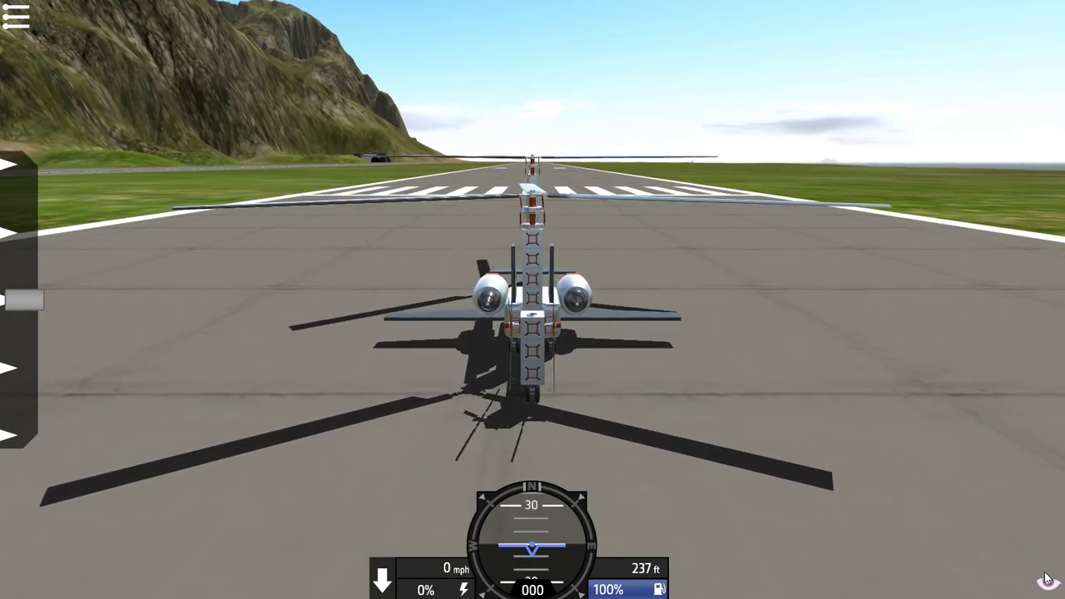
Cycle the weapon targeting mode, toggle the landing gear and take off at full throttle.
{"action": "key", "text": "BackSpace"}
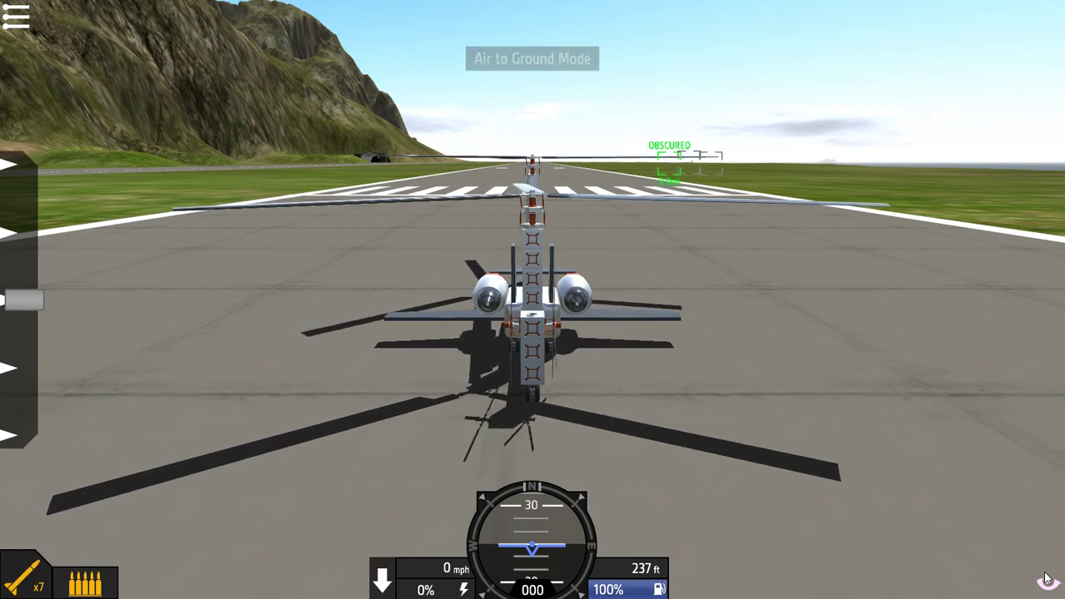
{"action": "key", "text": "BackSpace"}
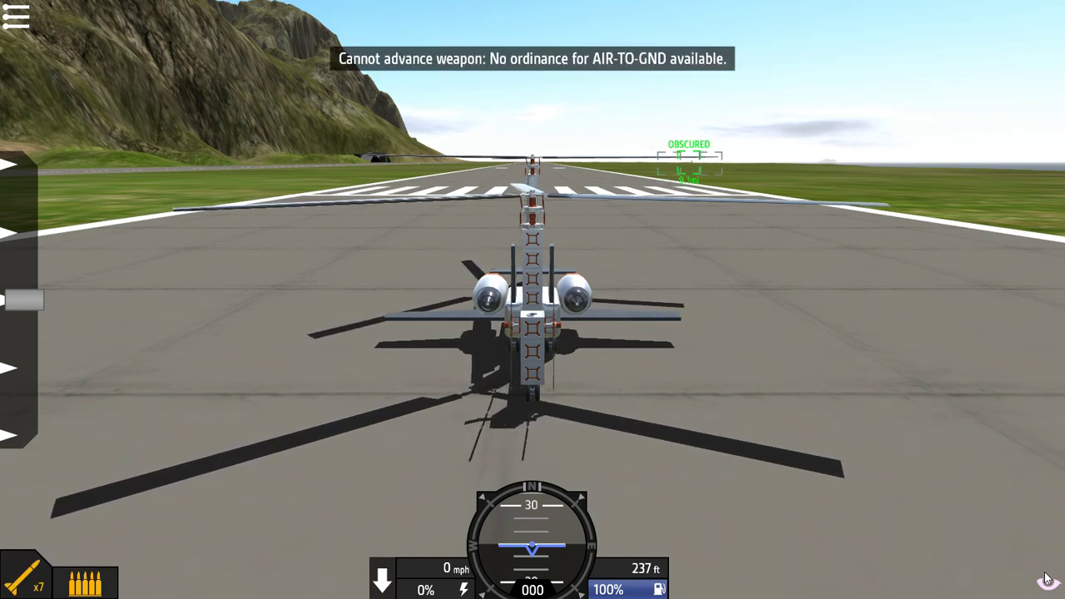
{"action": "key", "text": "g"}
{"action": "key", "text": "BackSpace"}
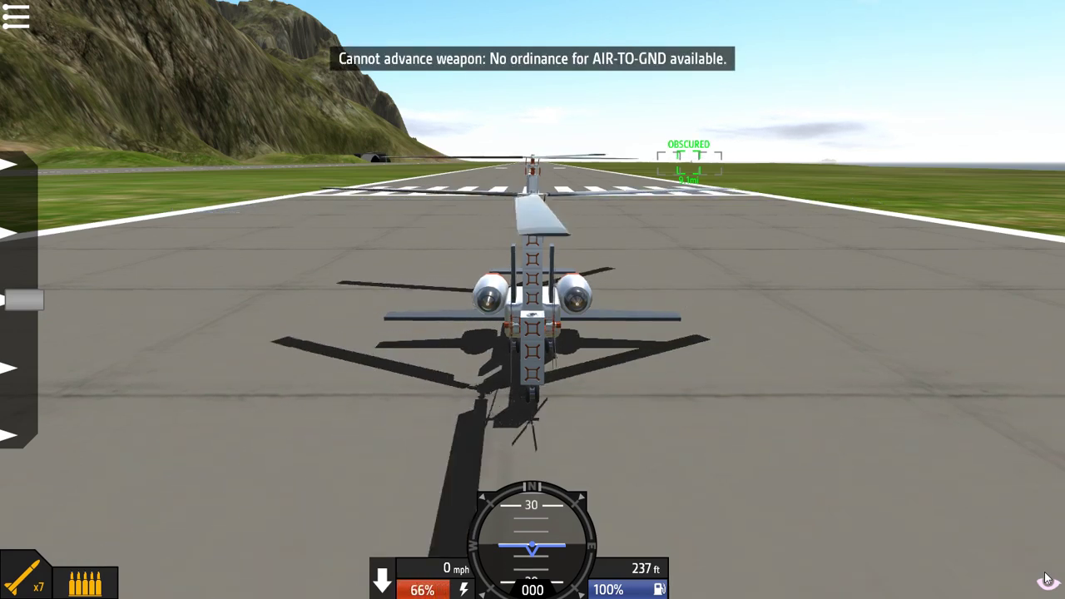
{"action": "key", "text": "shift"}
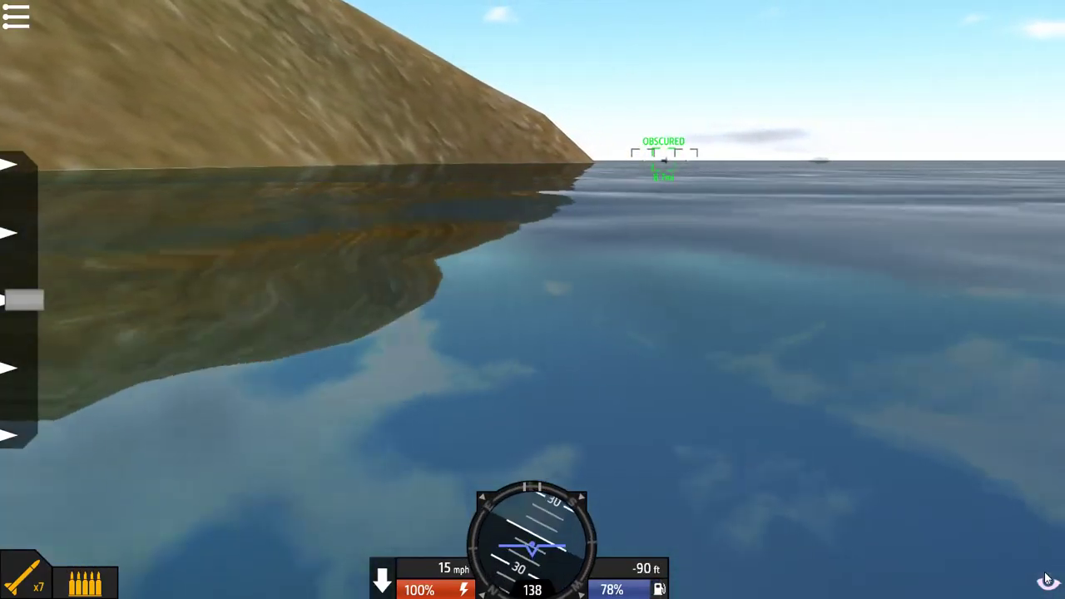
Switch to Air to Ground targeting, cut the throttle, pause and exit to the designer.
{"action": "key", "text": "t"}
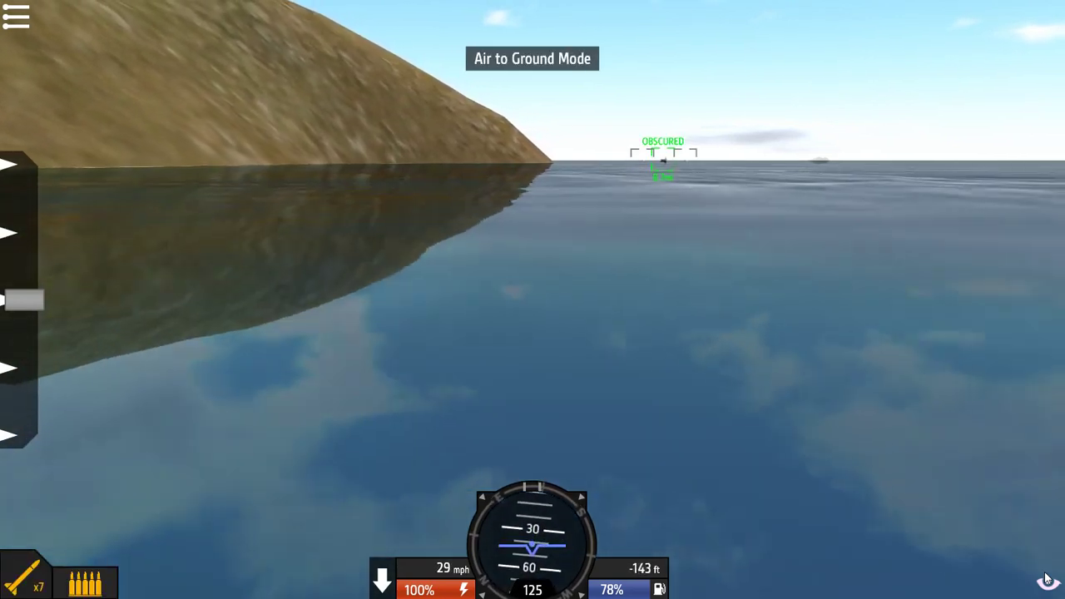
{"action": "key", "text": "BackSpace"}
{"action": "key", "text": "ctrl"}
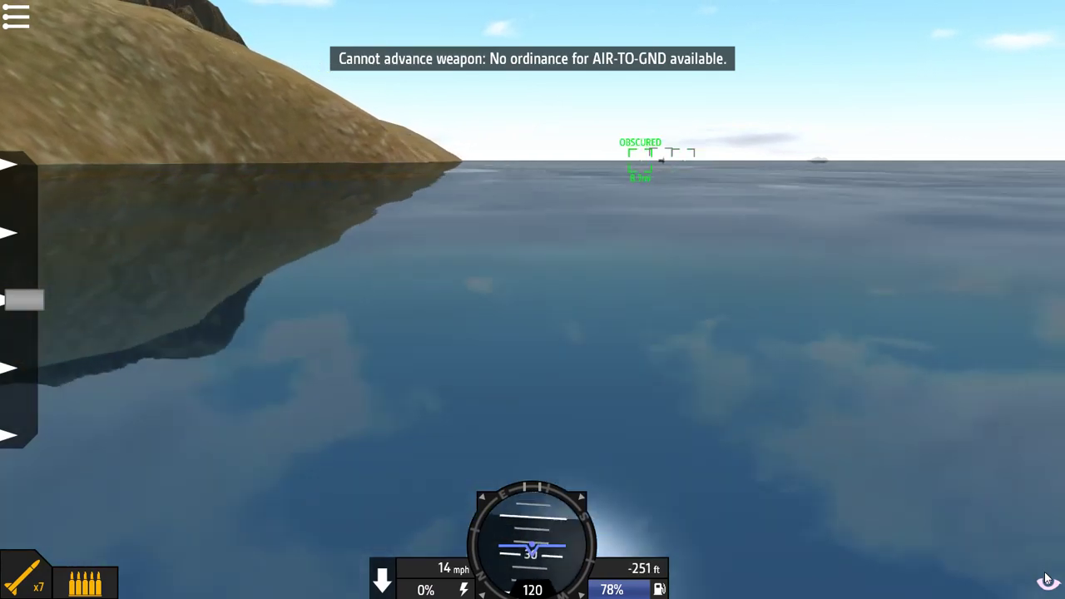
{"action": "key", "text": "g"}
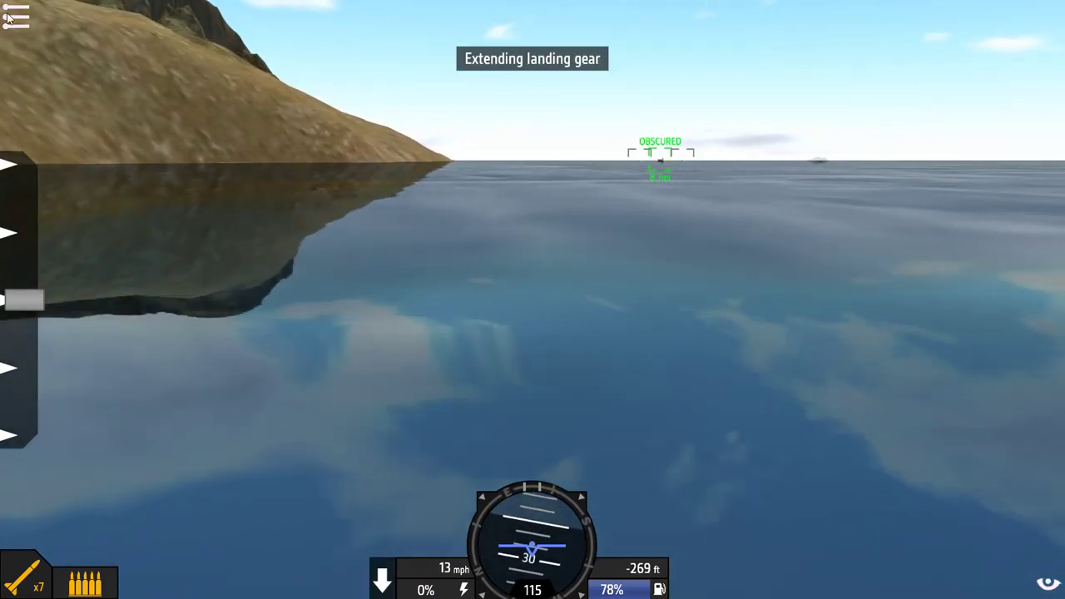
{"action": "key", "text": "Escape"}
{"action": "left_click", "coordinate": [117, 314]}
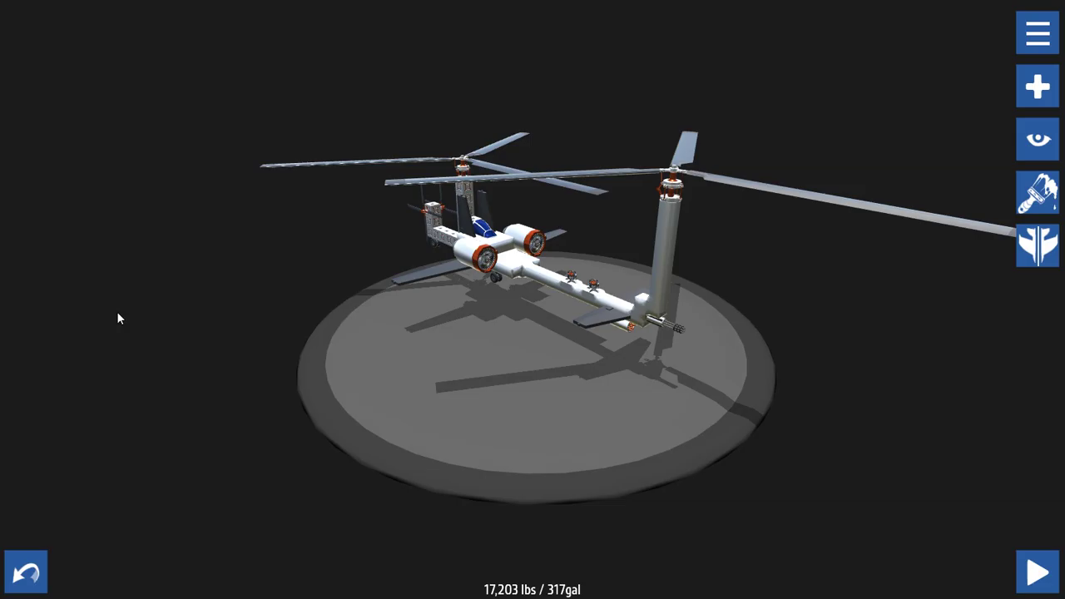
Add a structural Block to the rear as a long boom and build its end upward into a tower.
{"action": "left_click", "coordinate": [1038, 86]}
{"action": "left_click", "coordinate": [56, 95]}
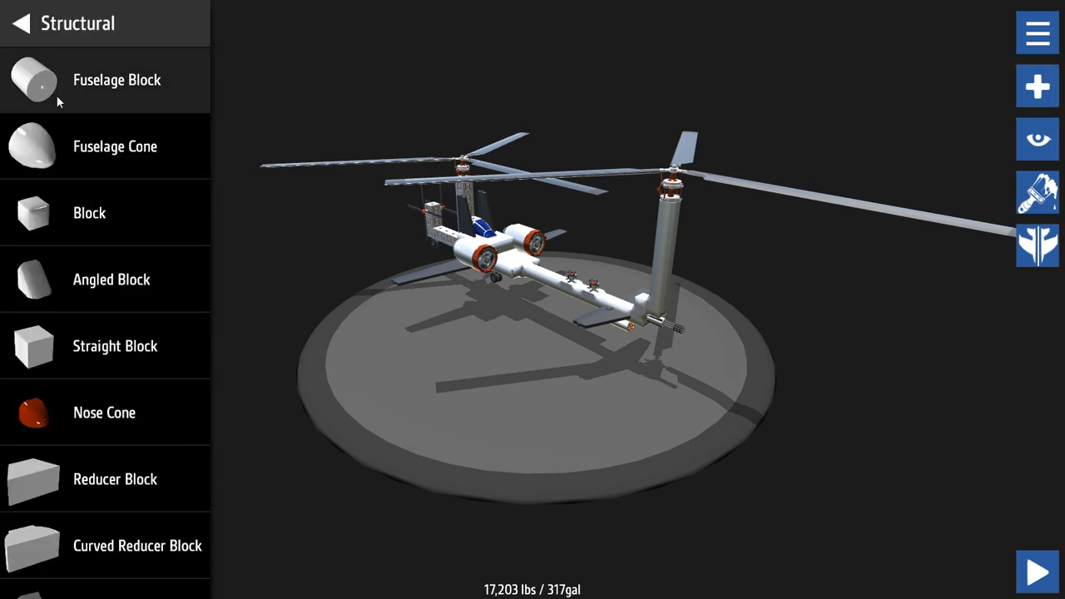
{"action": "mouse_move", "coordinate": [57, 95]}
{"action": "left_mouse_down"}
{"action": "mouse_move", "coordinate": [138, 238]}
{"action": "mouse_move", "coordinate": [308, 340]}
{"action": "mouse_move", "coordinate": [445, 346]}
{"action": "mouse_move", "coordinate": [603, 391]}
{"action": "mouse_move", "coordinate": [819, 345]}
{"action": "left_mouse_up"}
{"action": "mouse_move", "coordinate": [571, 353]}
{"action": "left_mouse_down"}
{"action": "mouse_move", "coordinate": [638, 340]}
{"action": "mouse_move", "coordinate": [710, 352]}
{"action": "mouse_move", "coordinate": [566, 266]}
{"action": "left_mouse_up"}
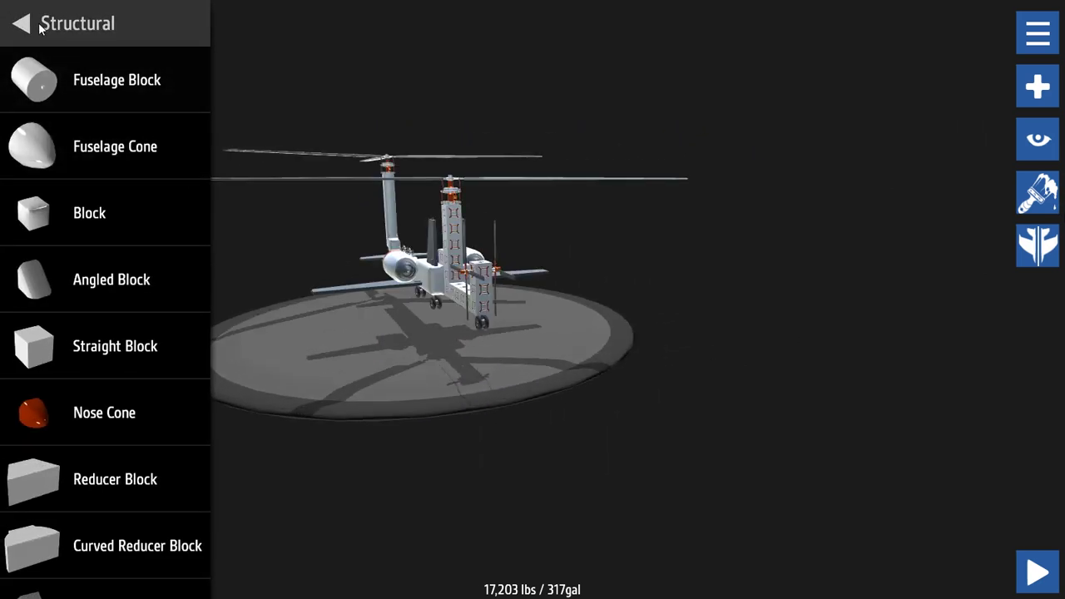
{"action": "mouse_move", "coordinate": [69, 227]}
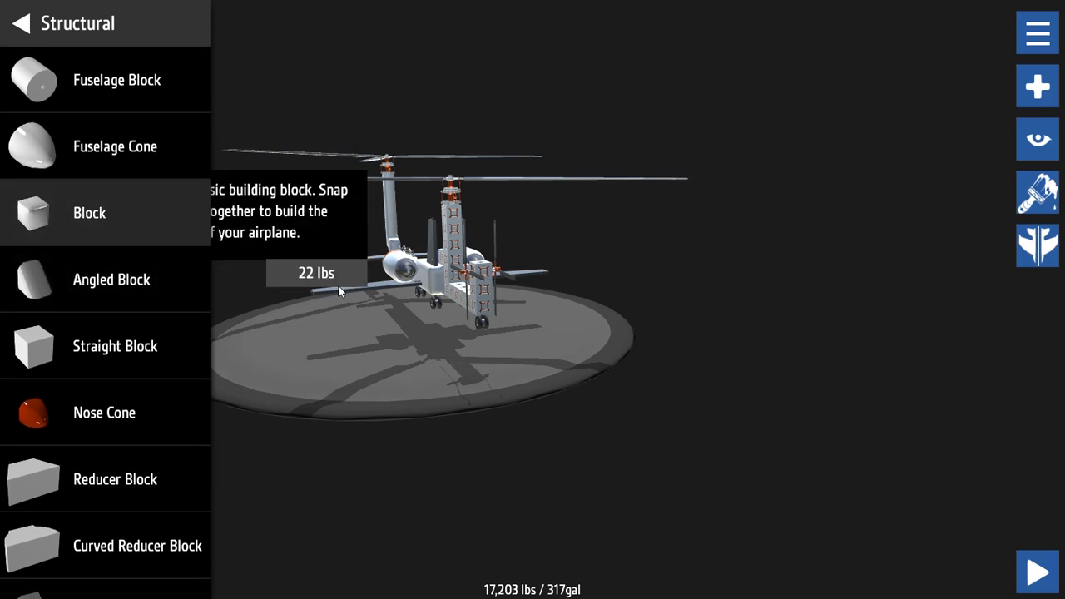
{"action": "mouse_move", "coordinate": [196, 241]}
{"action": "left_mouse_down"}
{"action": "mouse_move", "coordinate": [366, 259]}
{"action": "mouse_move", "coordinate": [584, 377]}
{"action": "left_mouse_up"}
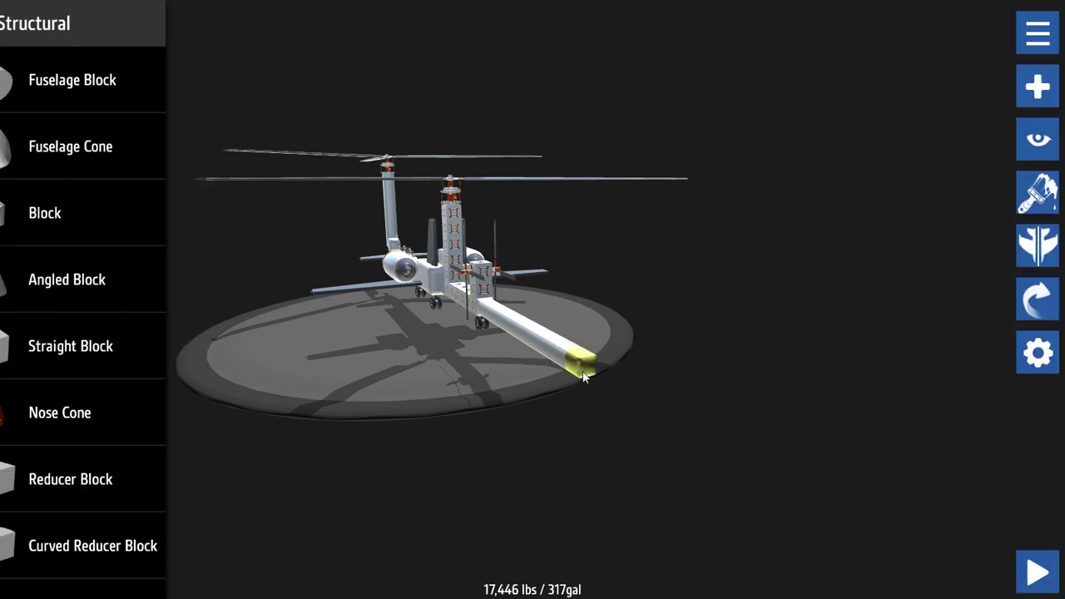
{"action": "mouse_move", "coordinate": [542, 459]}
{"action": "left_mouse_down"}
{"action": "mouse_move", "coordinate": [610, 462]}
{"action": "mouse_move", "coordinate": [872, 349]}
{"action": "left_mouse_up"}
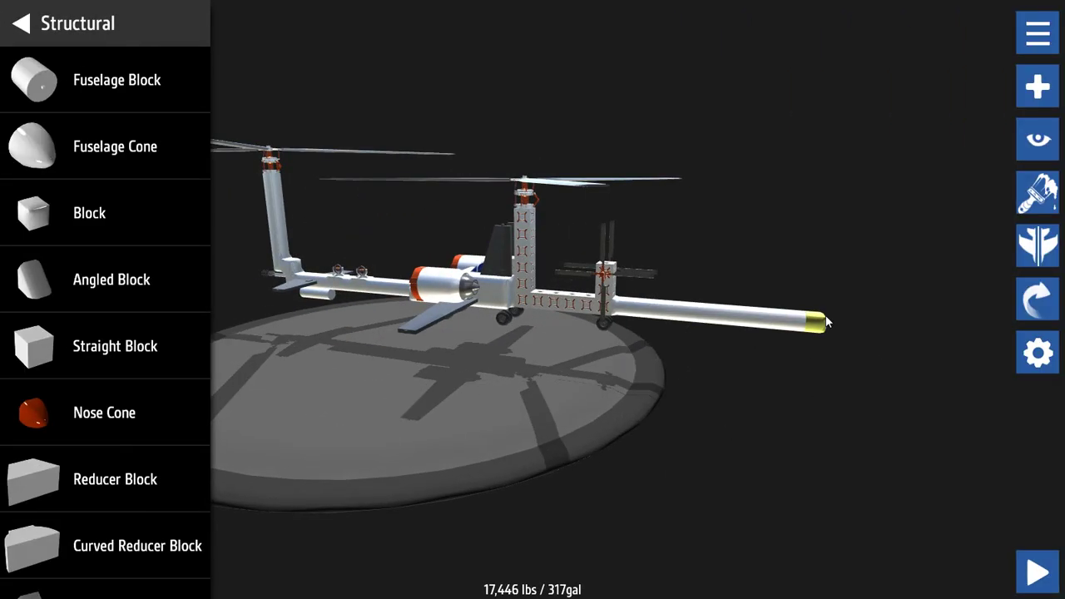
{"action": "left_click_drag", "start_coordinate": [824, 314], "coordinate": [827, 171]}
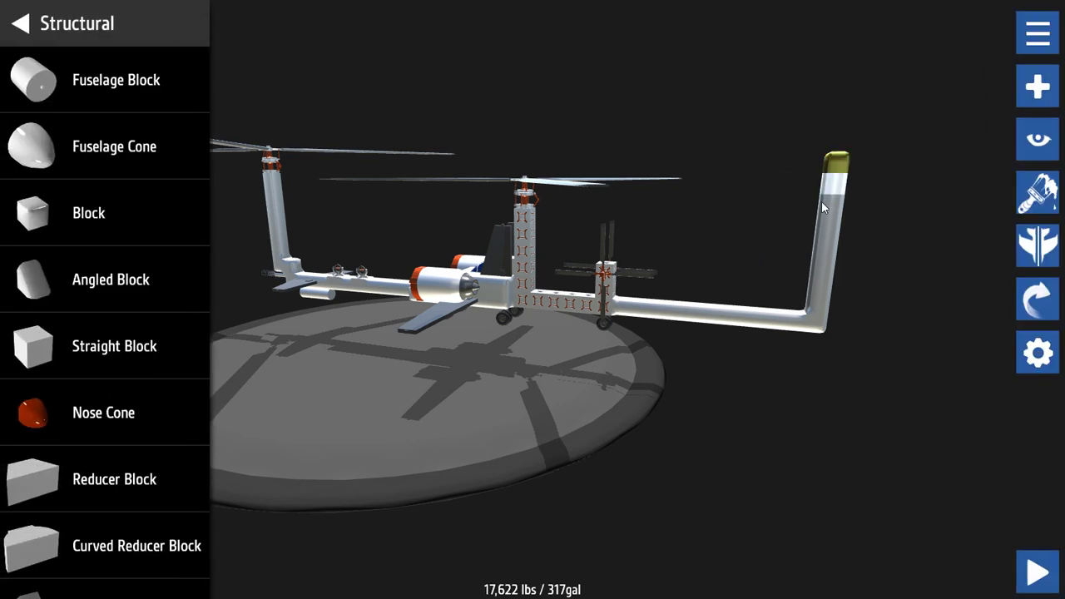
Add a Helicopter Tail Rotor from the Propulsion parts onto the rear tower.
{"action": "left_click", "coordinate": [25, 23]}
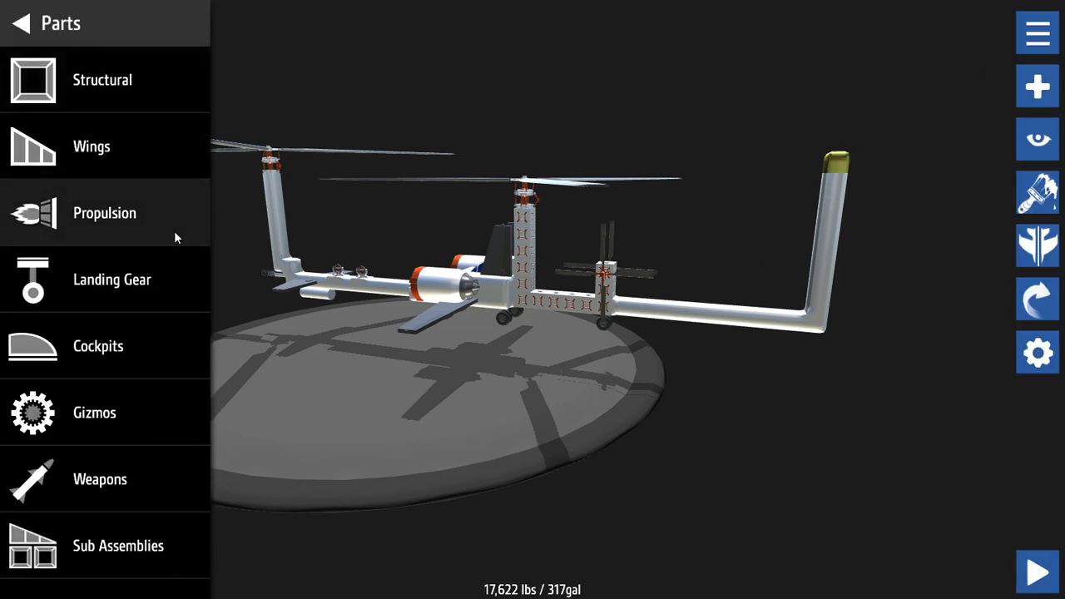
{"action": "left_click", "coordinate": [80, 243]}
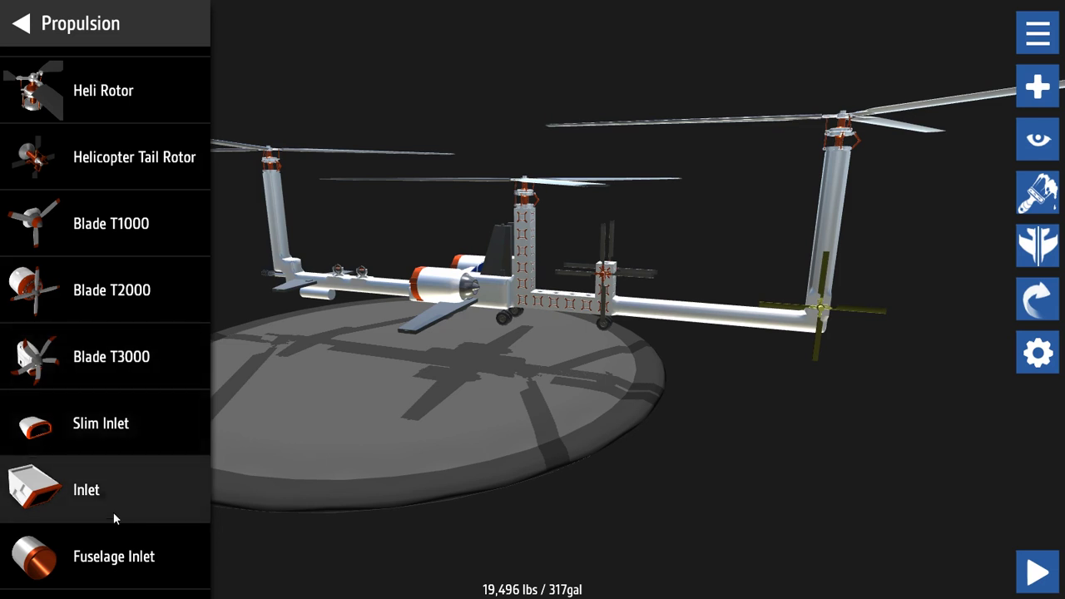
{"action": "mouse_move", "coordinate": [477, 539]}
{"action": "left_mouse_down"}
{"action": "mouse_move", "coordinate": [293, 510]}
{"action": "mouse_move", "coordinate": [347, 485]}
{"action": "mouse_move", "coordinate": [258, 492]}
{"action": "mouse_move", "coordinate": [79, 449]}
{"action": "left_mouse_up"}
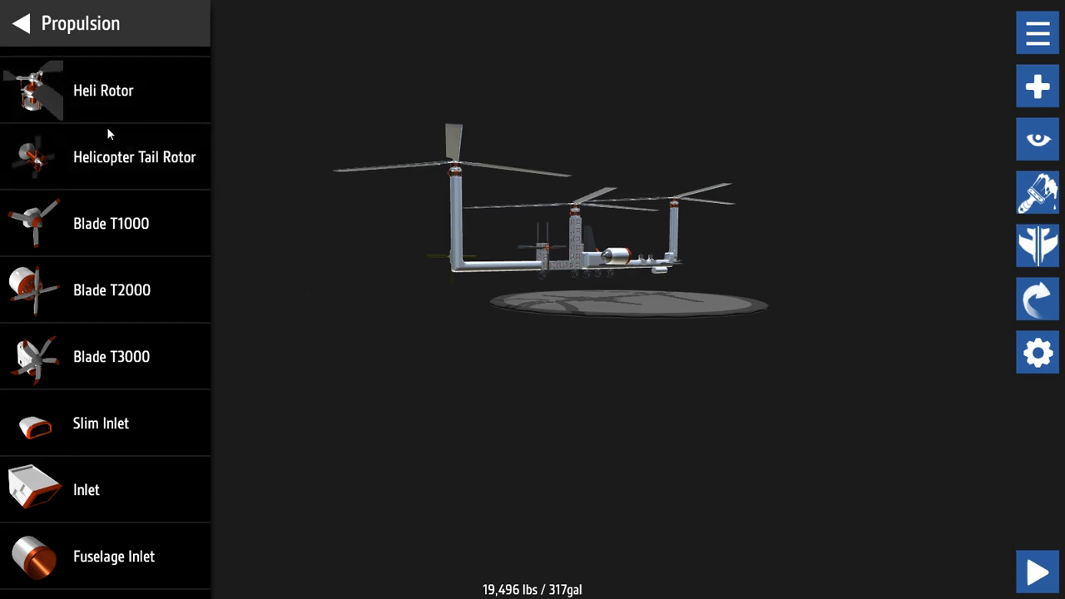
{"action": "mouse_move", "coordinate": [106, 127]}
{"action": "left_mouse_down"}
{"action": "mouse_move", "coordinate": [108, 158]}
{"action": "mouse_move", "coordinate": [539, 271]}
{"action": "left_mouse_up"}
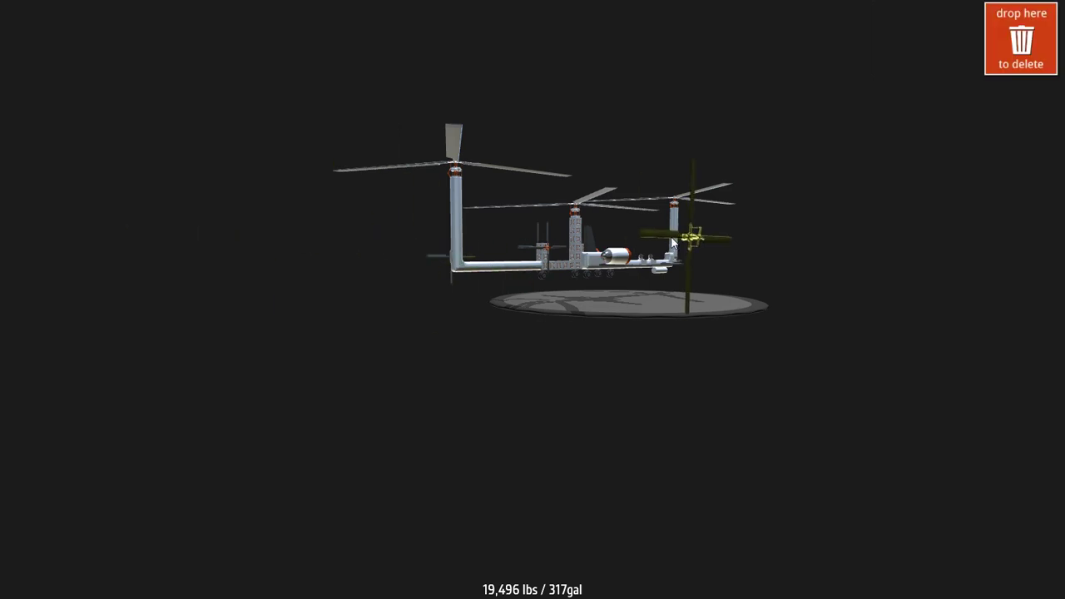
{"action": "left_click_drag", "start_coordinate": [661, 238], "coordinate": [667, 247]}
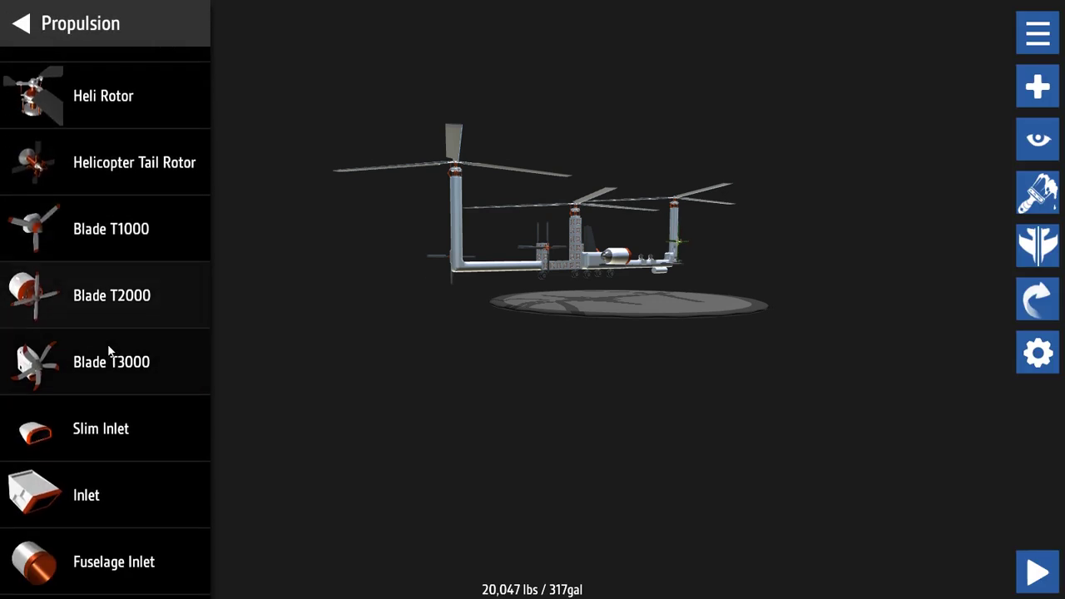
Attach a Blasto J90 jet engine to the rear tower.
{"action": "scroll", "coordinate": [108, 351], "scroll_direction": "down", "scroll_amount": 3}
{"action": "mouse_move", "coordinate": [126, 556]}
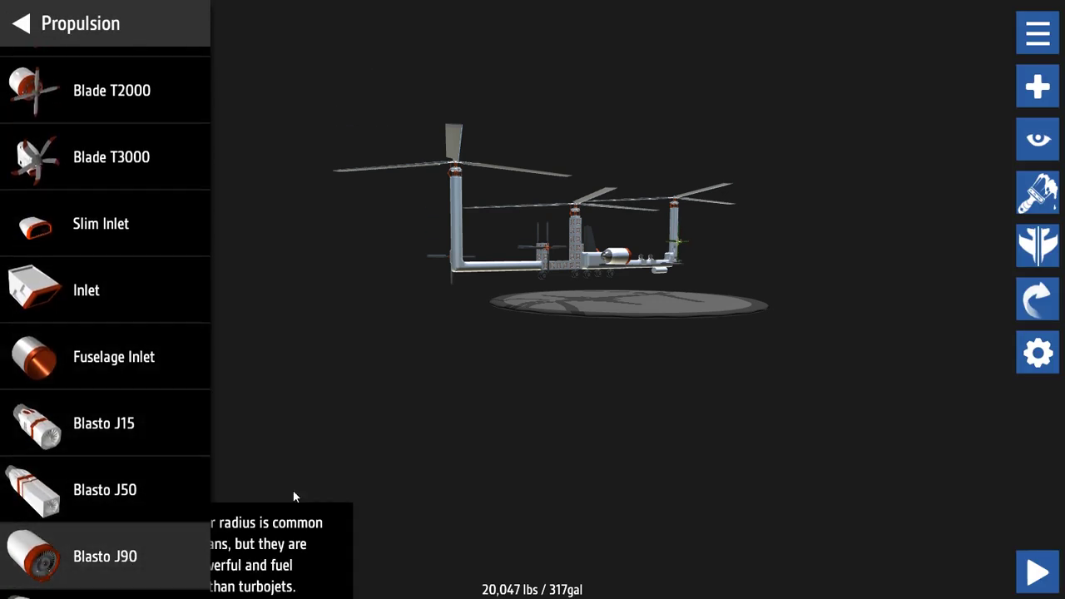
{"action": "mouse_move", "coordinate": [125, 556]}
{"action": "left_mouse_down"}
{"action": "mouse_move", "coordinate": [499, 404]}
{"action": "mouse_move", "coordinate": [573, 405]}
{"action": "left_mouse_up"}
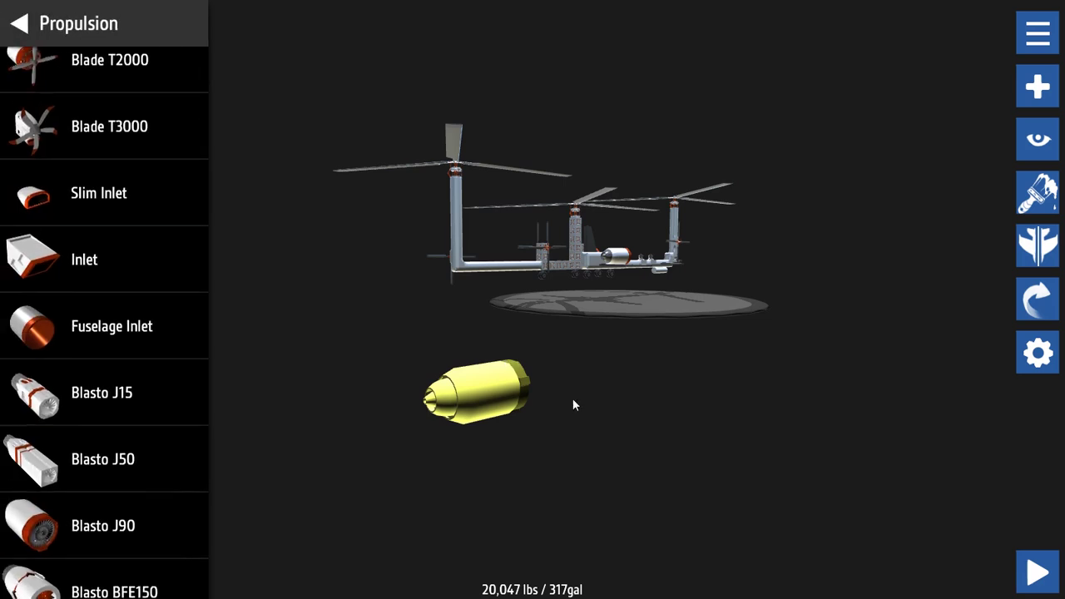
{"action": "scroll", "coordinate": [655, 302], "scroll_direction": "up", "scroll_amount": 3}
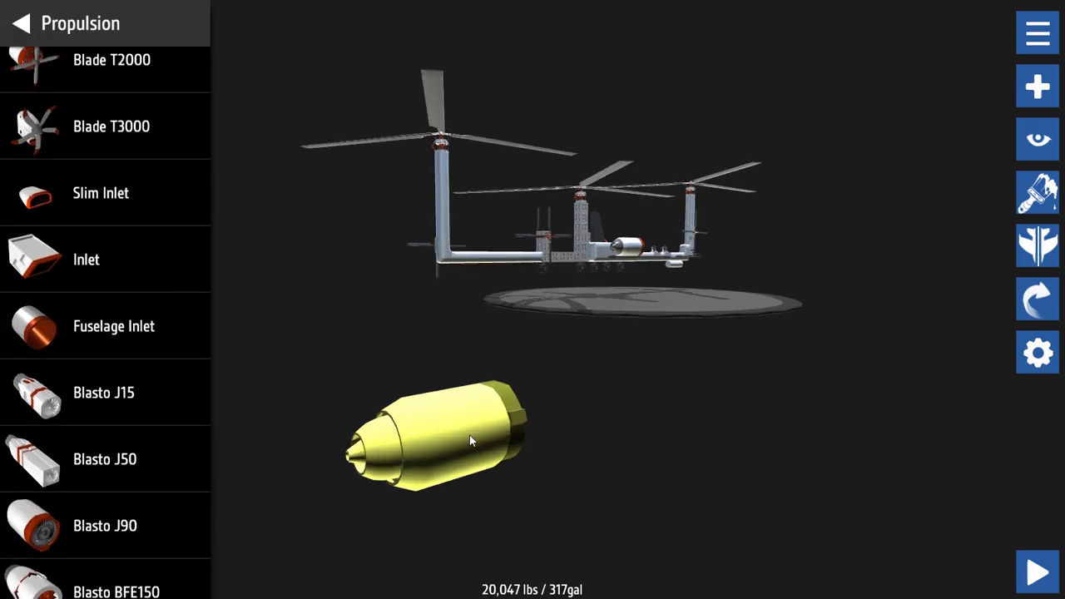
{"action": "mouse_move", "coordinate": [470, 441]}
{"action": "left_mouse_down"}
{"action": "mouse_move", "coordinate": [449, 194]}
{"action": "mouse_move", "coordinate": [442, 198]}
{"action": "left_mouse_up"}
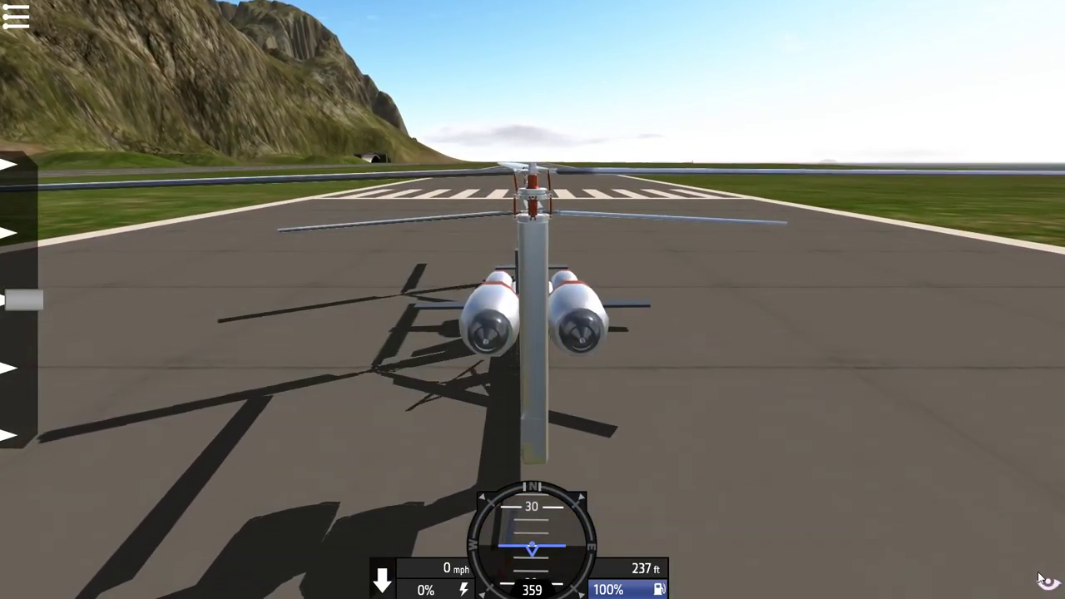
Raise the throttle to 100% so the gyrocopter starts rolling down the runway.
{"action": "key", "text": "shift"}
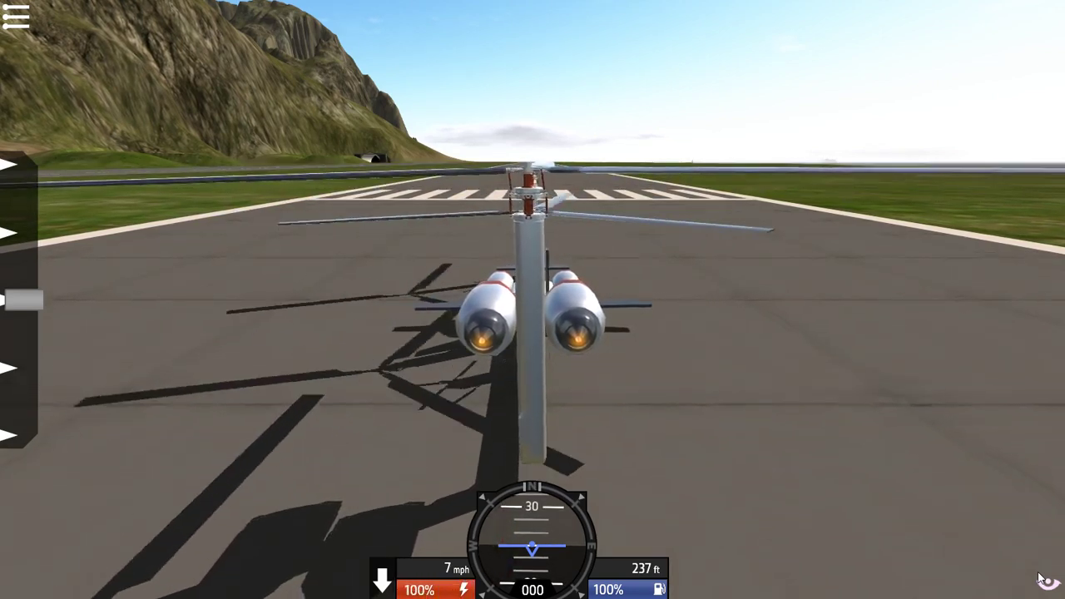